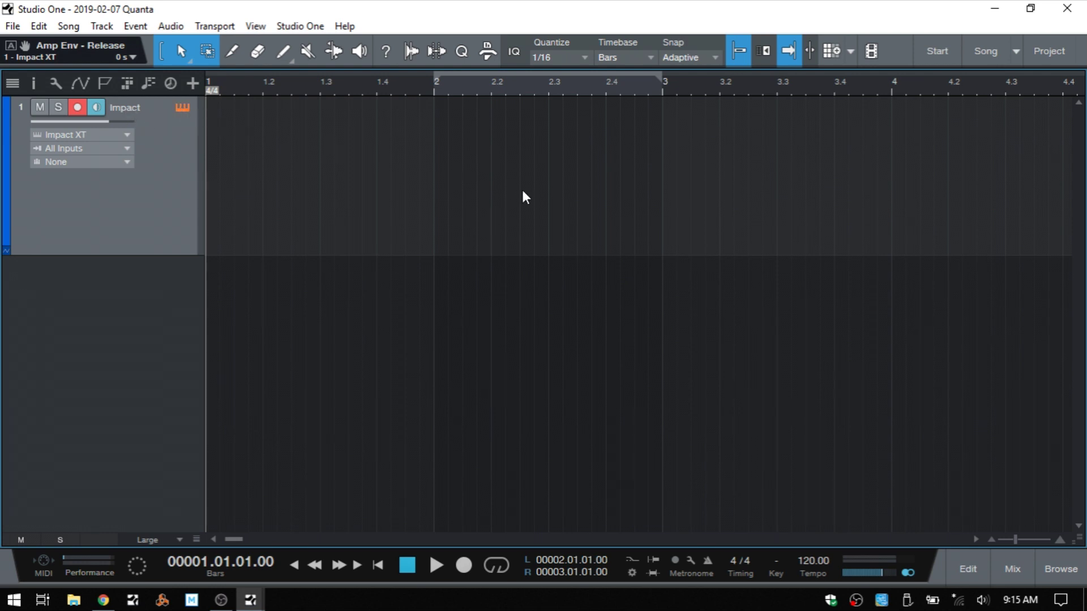
- Open and close the Impact XT window and the event commands list without changing anything
{"action": "key", "text": "F11"}
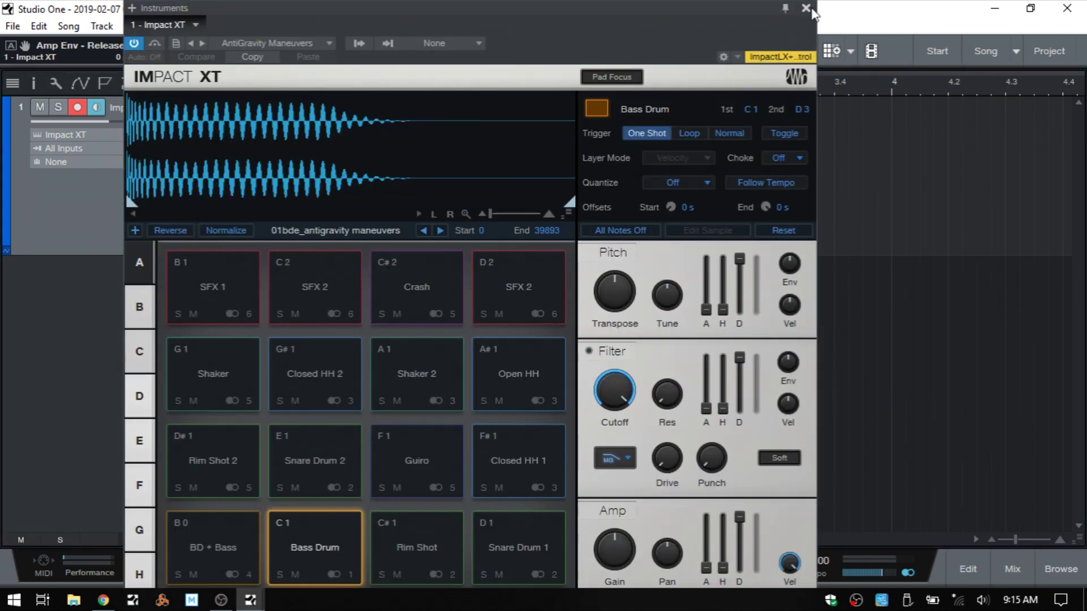
{"action": "left_click", "coordinate": [806, 8]}
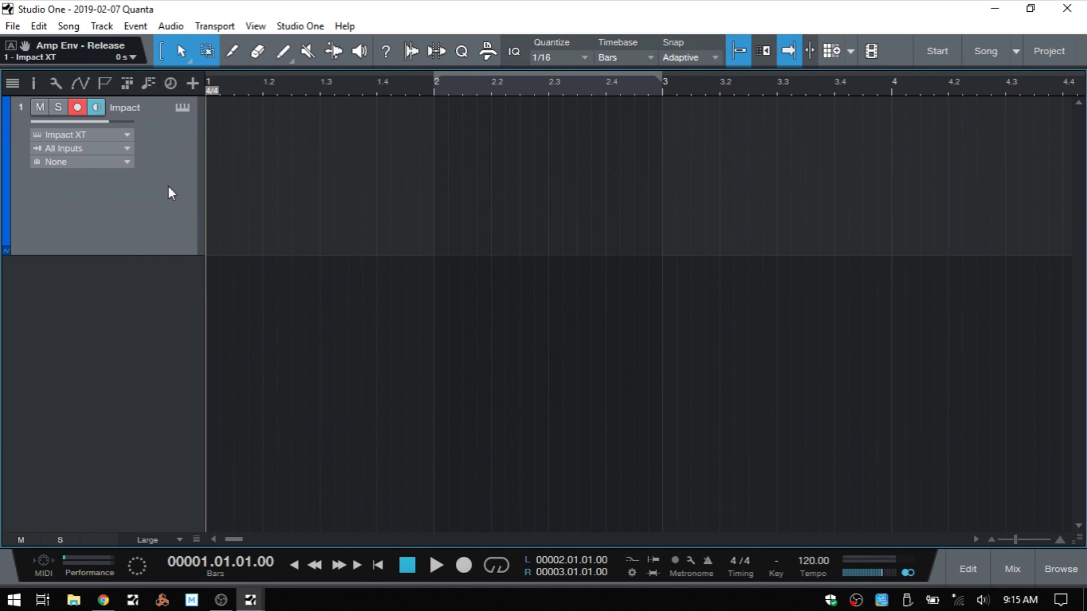
{"action": "left_click", "coordinate": [133, 29]}
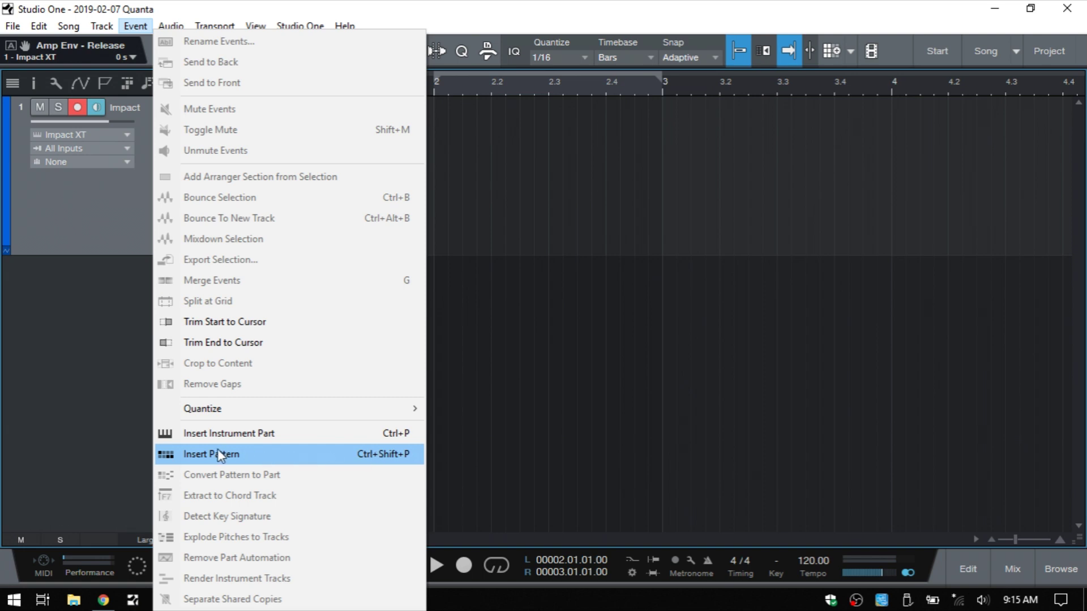
{"action": "left_click", "coordinate": [572, 392]}
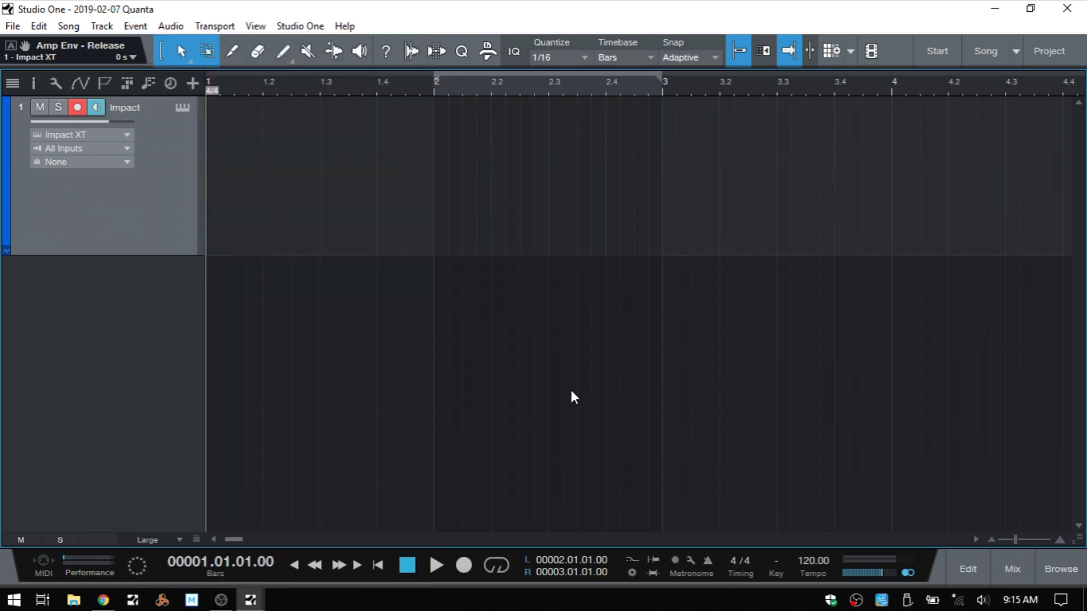
- Insert a one-bar pattern at bar 2 on the Impact XT track and open it for step editing
{"action": "left_click", "coordinate": [434, 90]}
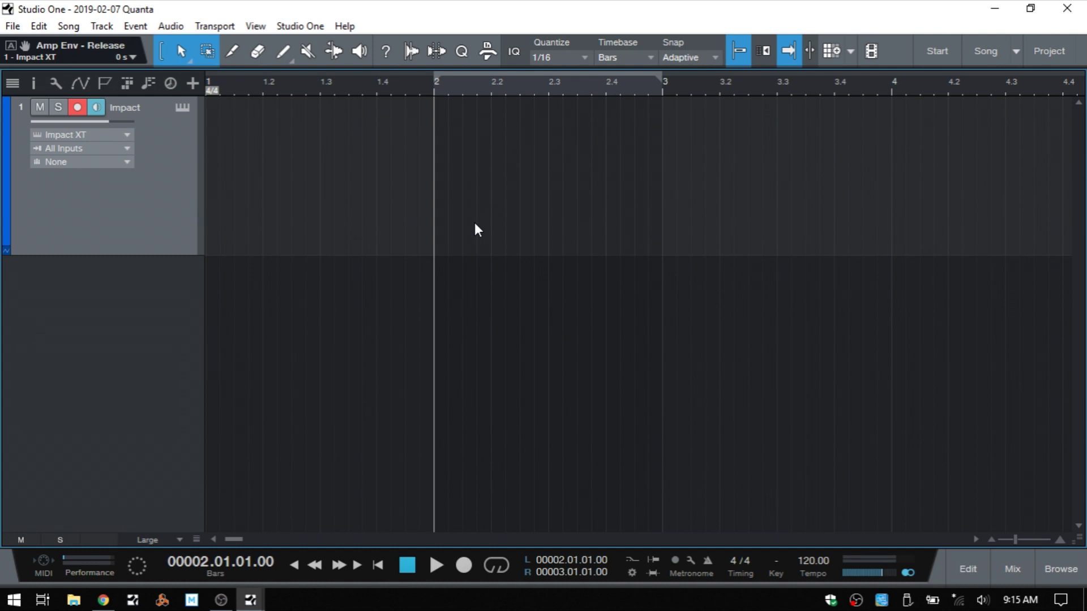
{"action": "key", "text": "ctrl+shift+p"}
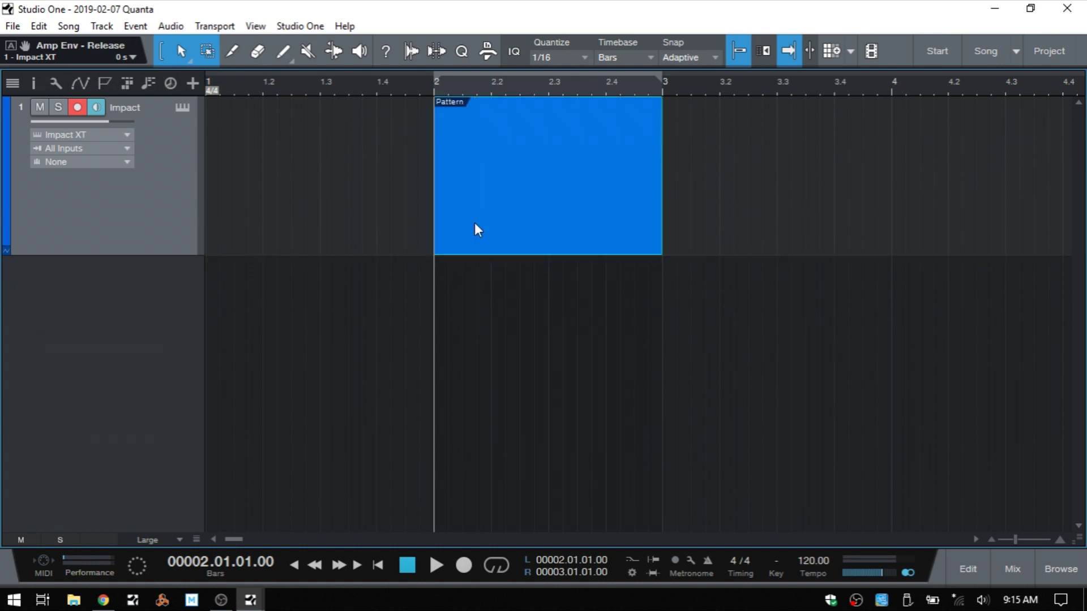
{"action": "double_click", "coordinate": [518, 242]}
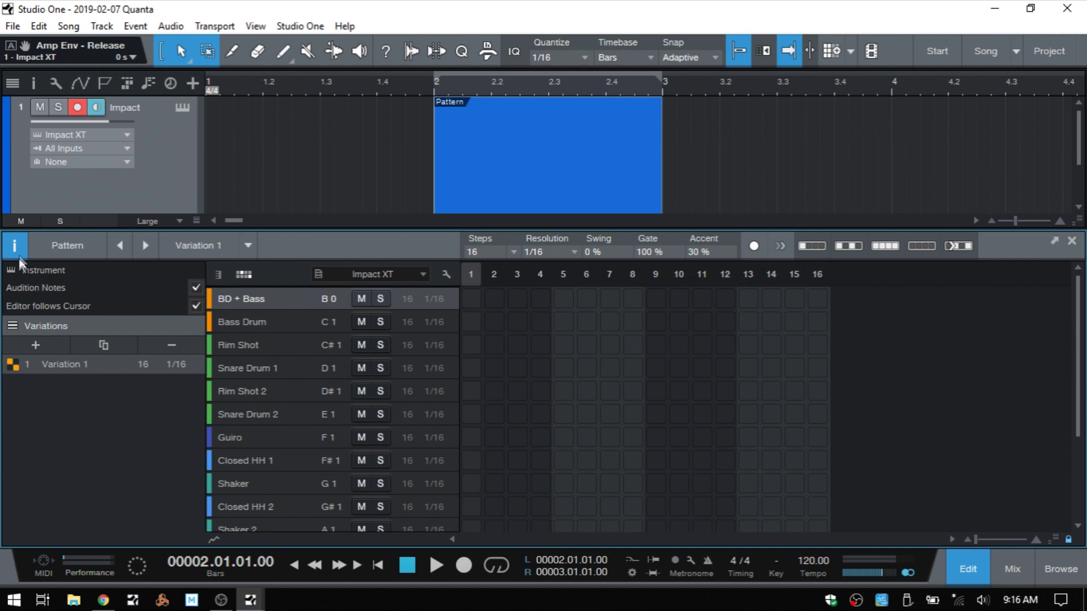
- Hide and reshow the pattern Inspector, then open and close the Impact XT instrument window
{"action": "left_click", "coordinate": [13, 245]}
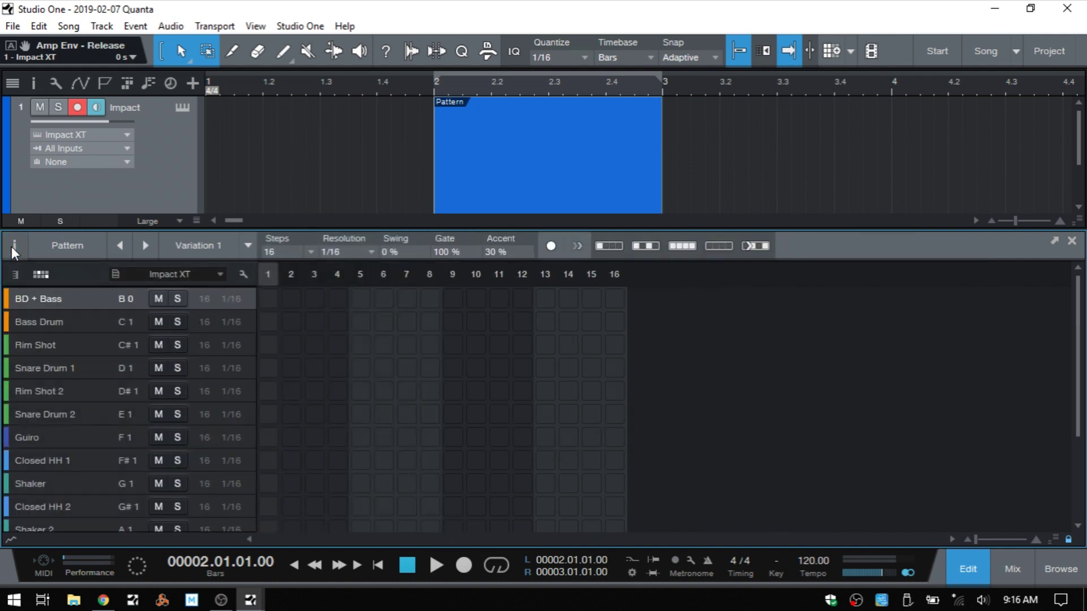
{"action": "left_click", "coordinate": [12, 245]}
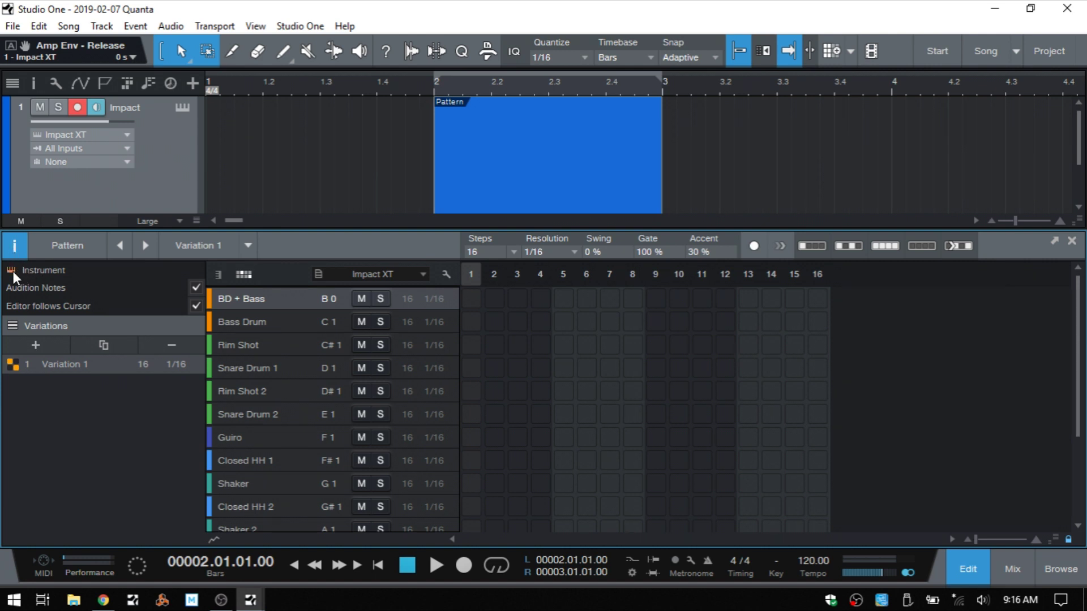
{"action": "left_click", "coordinate": [12, 271]}
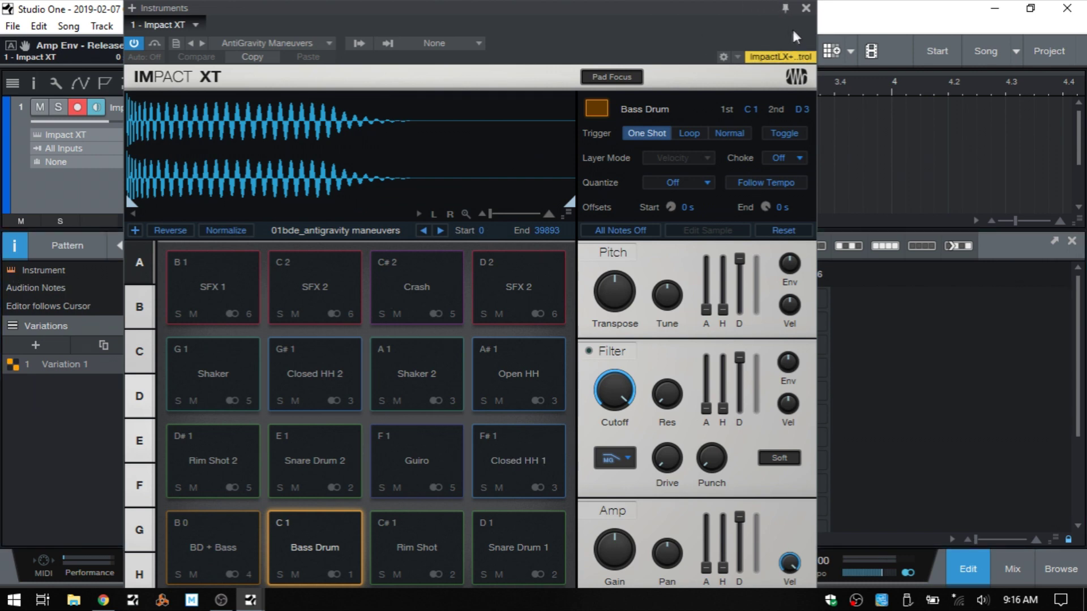
{"action": "left_click", "coordinate": [806, 8]}
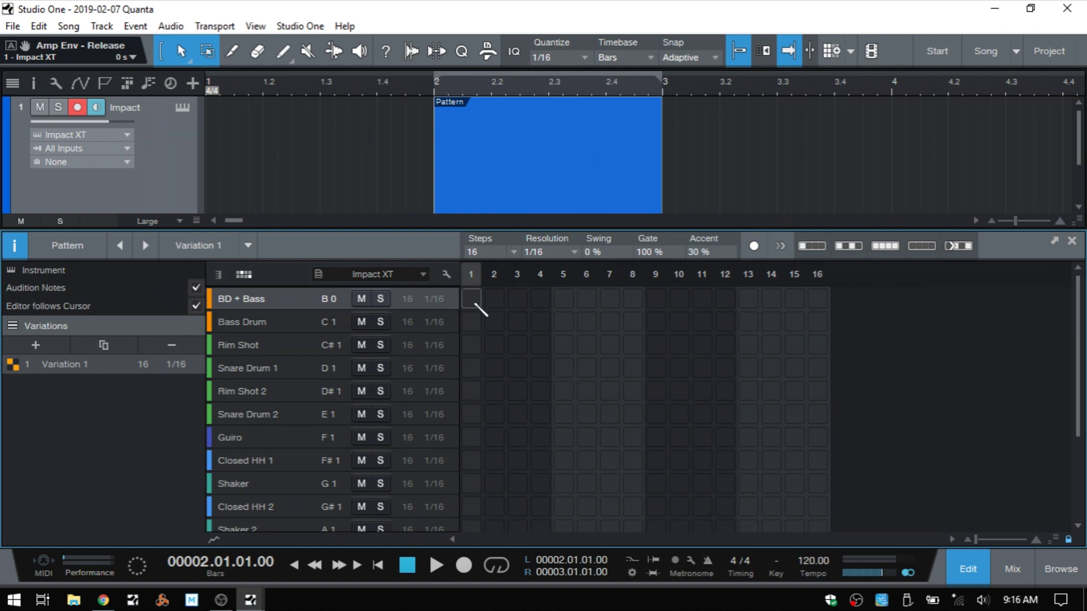
{"action": "left_click", "coordinate": [472, 299]}
{"action": "left_click", "coordinate": [563, 299]}
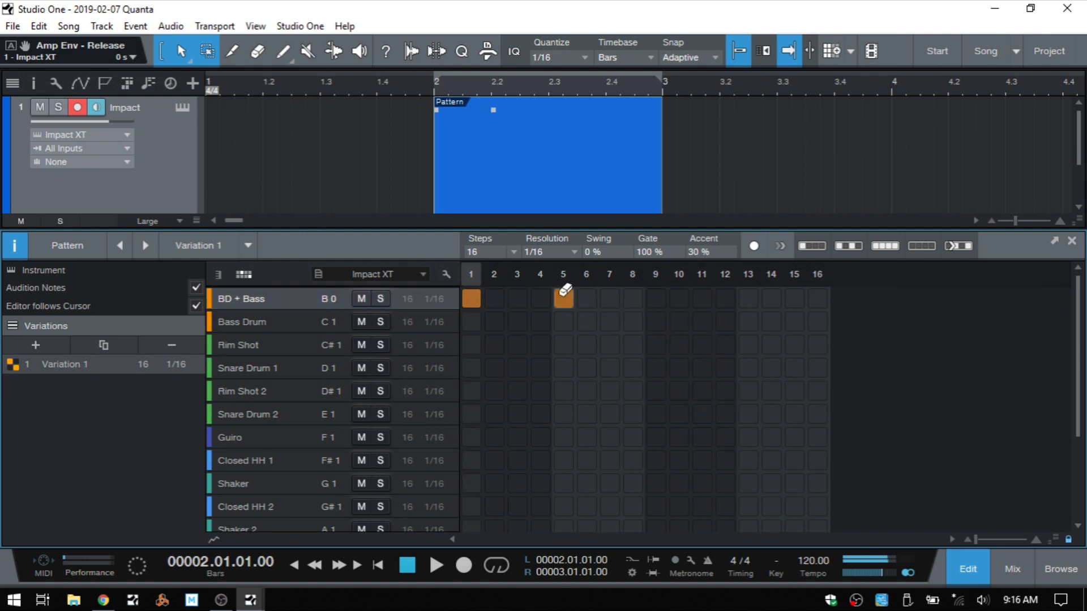
{"action": "left_click", "coordinate": [472, 368]}
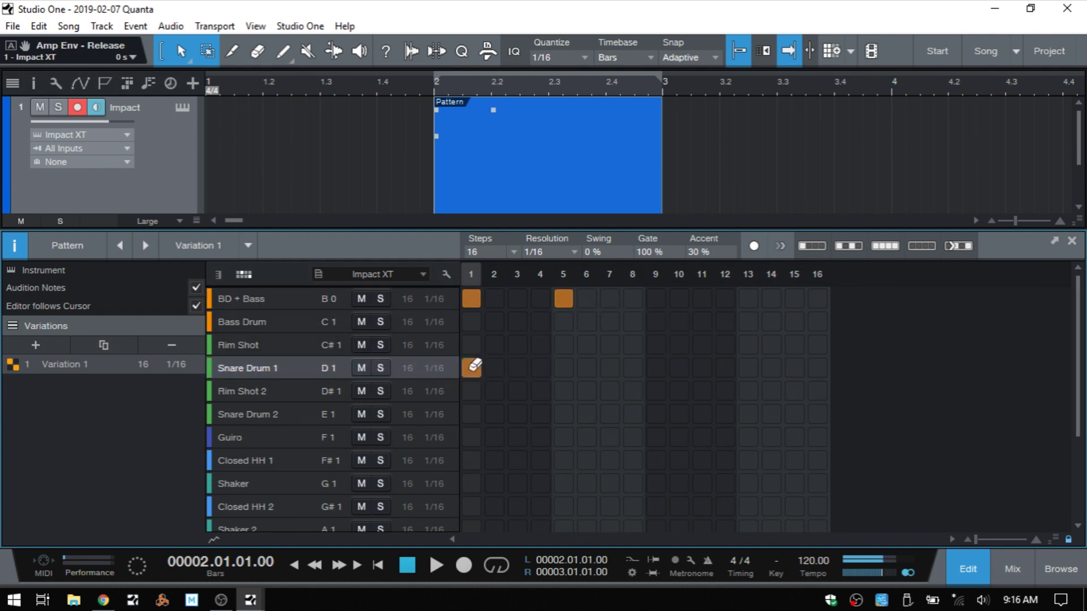
{"action": "left_click", "coordinate": [472, 366]}
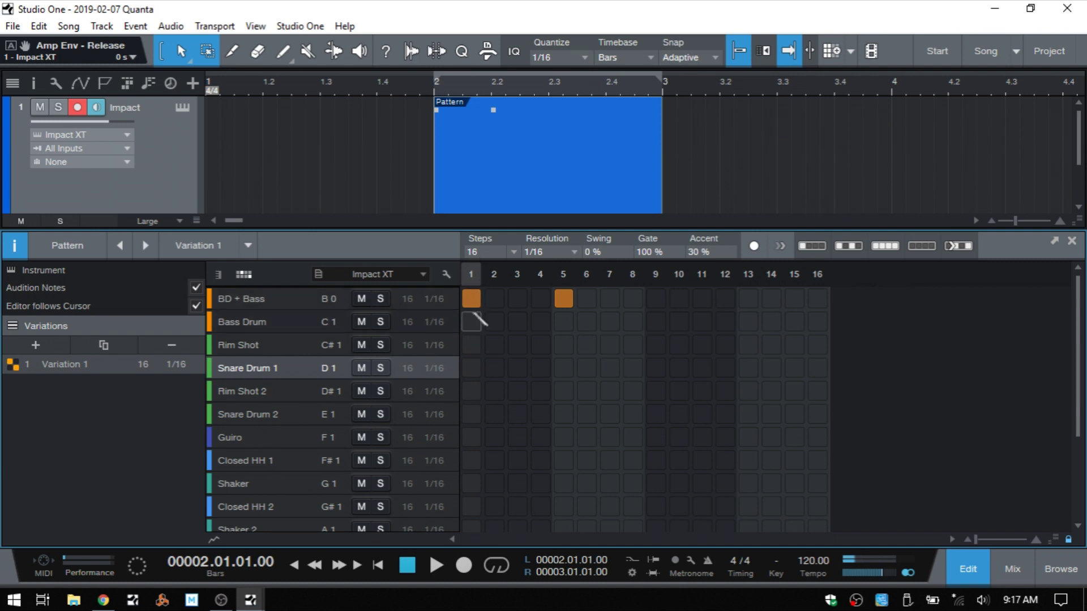
{"action": "left_click", "coordinate": [472, 298]}
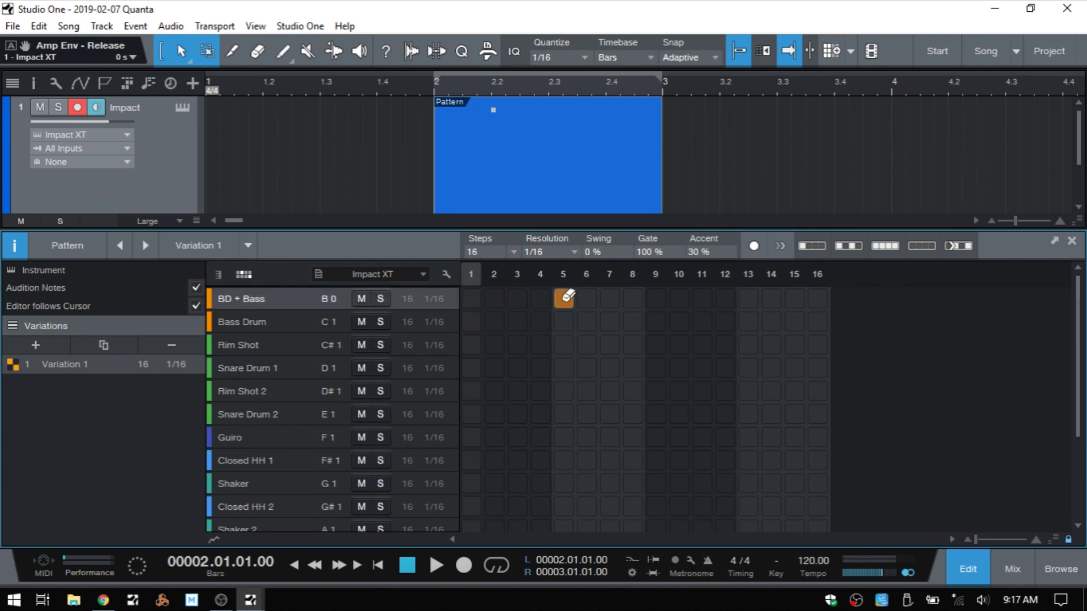
{"action": "left_click", "coordinate": [565, 297]}
{"action": "left_click", "coordinate": [239, 320]}
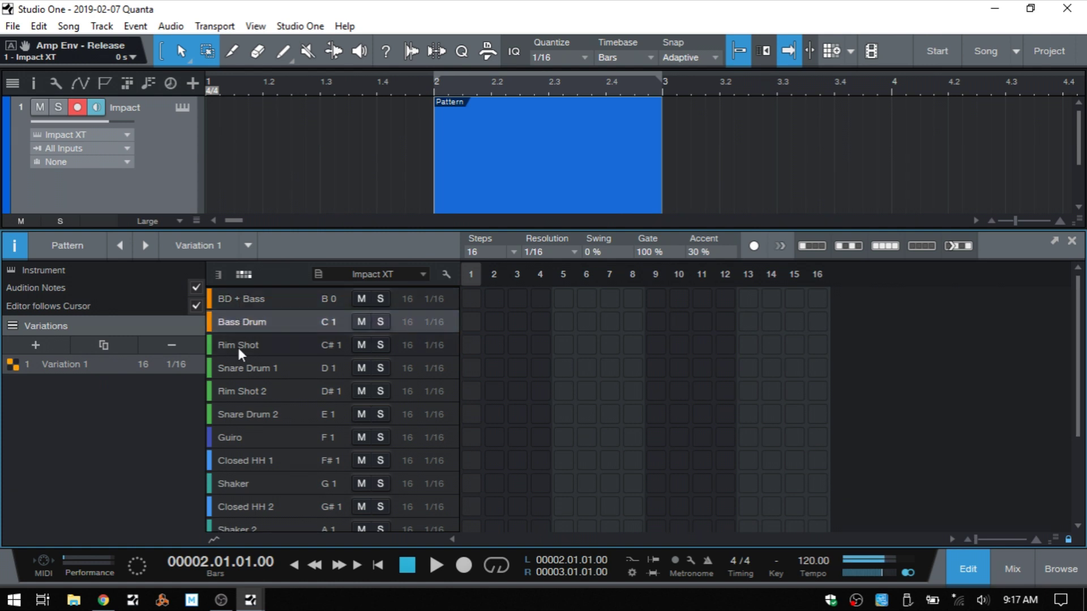
{"action": "left_click", "coordinate": [237, 345]}
{"action": "left_click", "coordinate": [239, 367]}
{"action": "left_click", "coordinate": [242, 390]}
{"action": "left_click", "coordinate": [242, 414]}
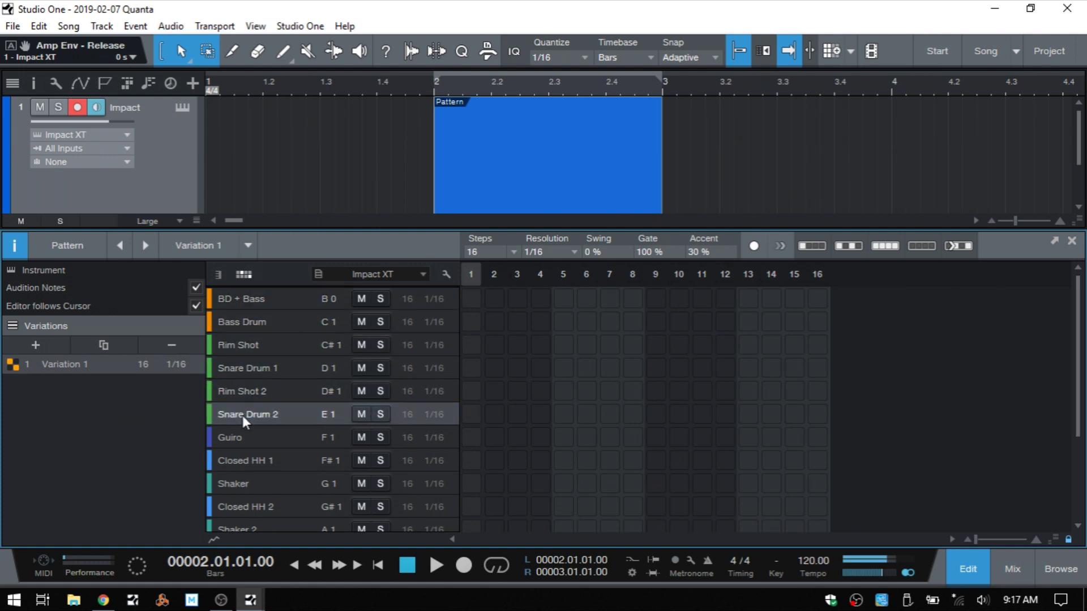
{"action": "left_click", "coordinate": [241, 436]}
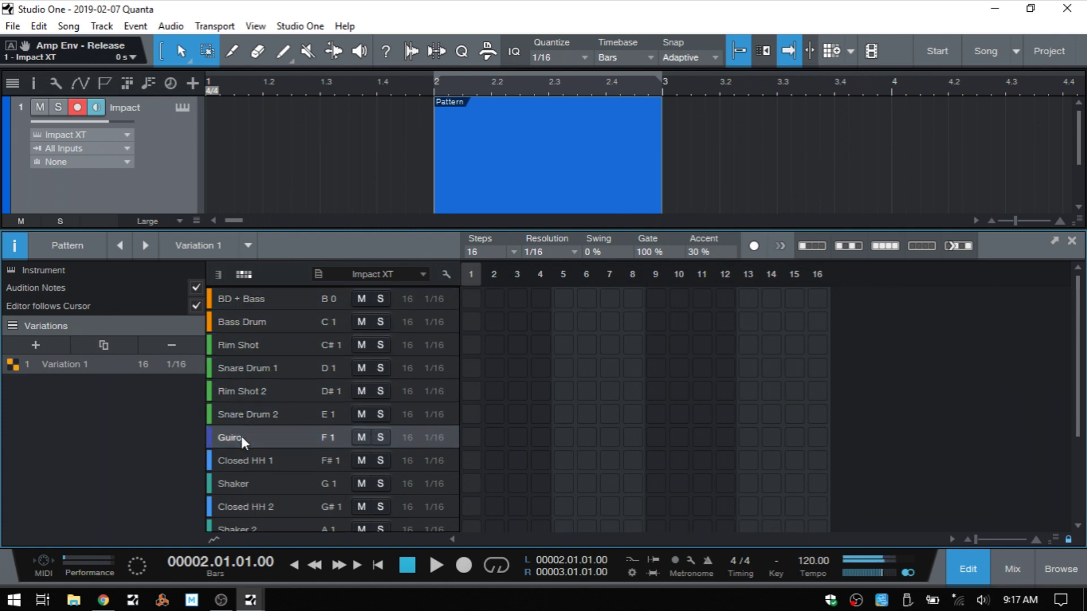
{"action": "left_click", "coordinate": [196, 287]}
{"action": "left_click", "coordinate": [471, 299]}
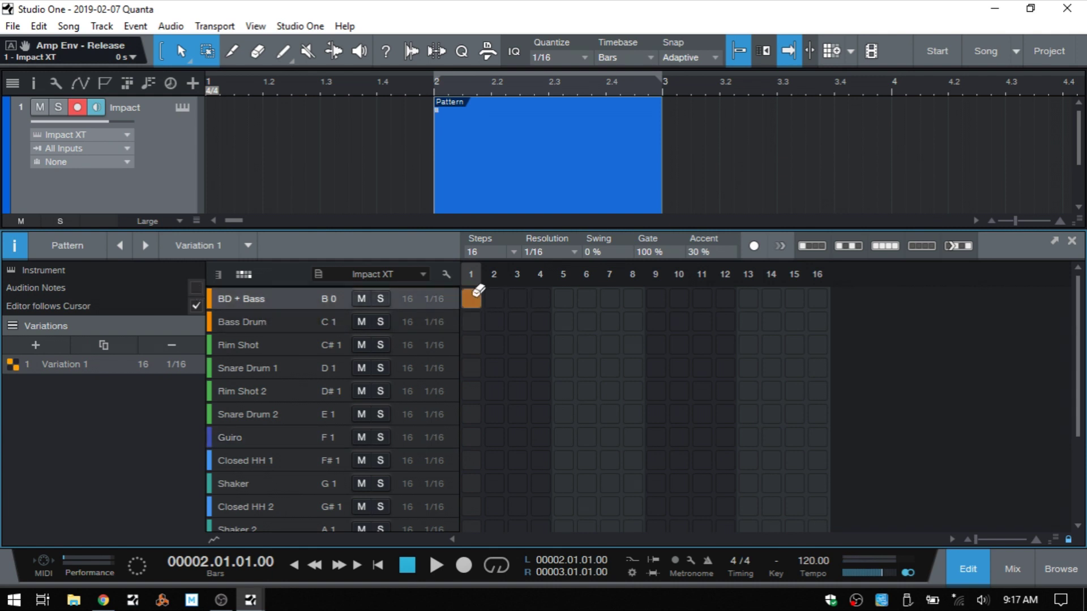
{"action": "left_click", "coordinate": [563, 300]}
{"action": "left_click", "coordinate": [654, 300]}
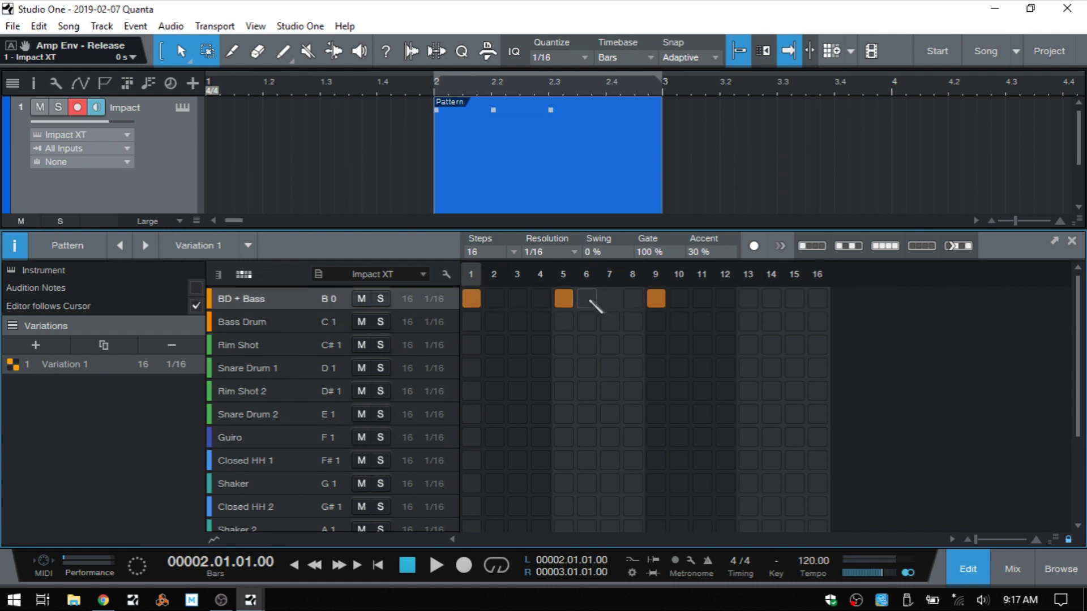
{"action": "left_click", "coordinate": [256, 318]}
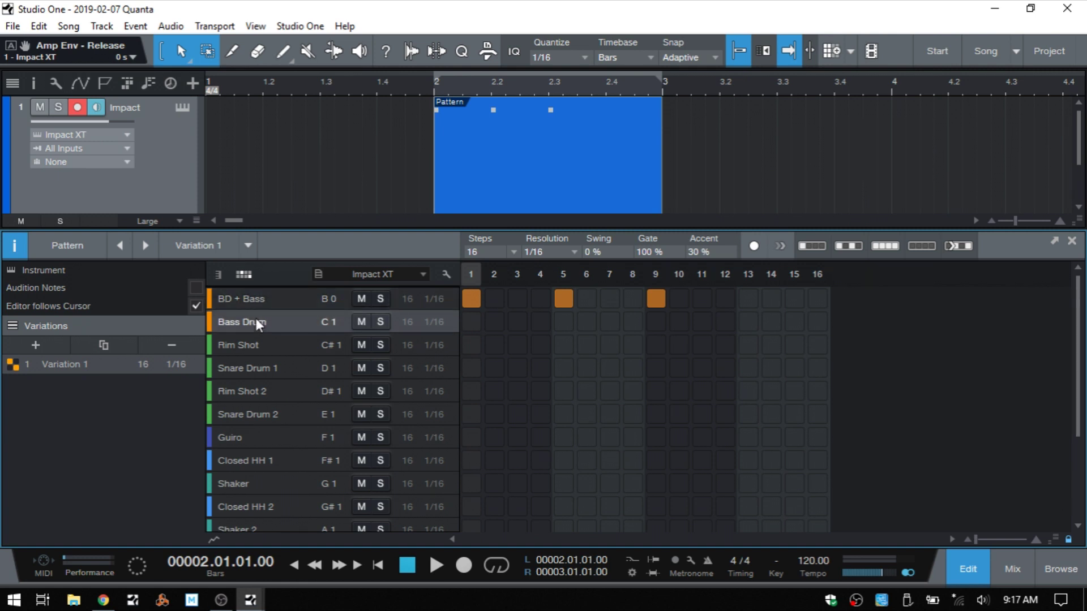
{"action": "left_click", "coordinate": [249, 346]}
{"action": "left_click", "coordinate": [246, 371]}
{"action": "left_click", "coordinate": [247, 391]}
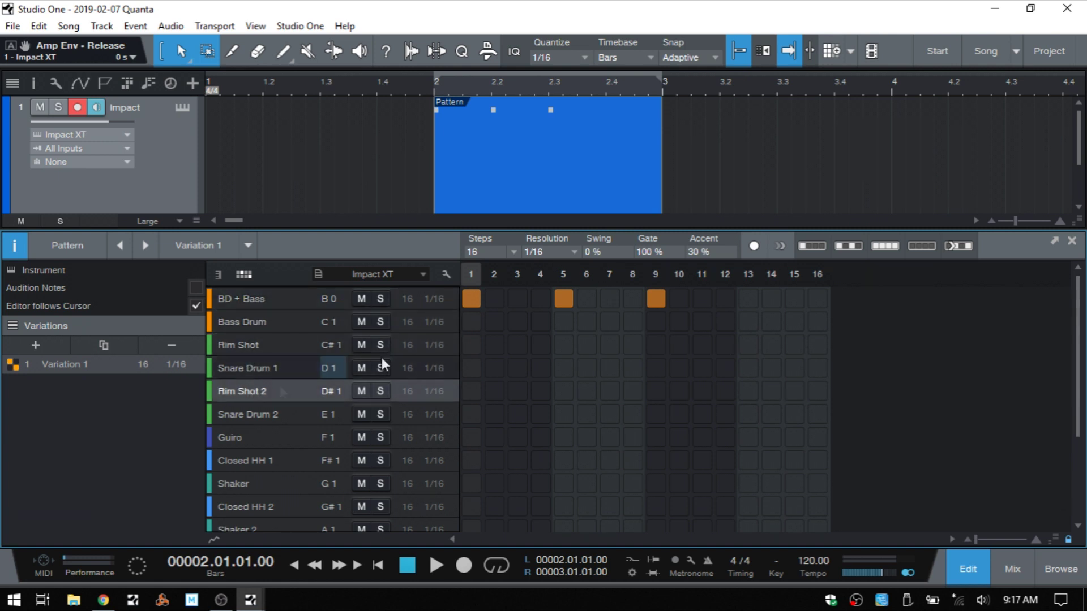
{"action": "mouse_move", "coordinate": [473, 294]}
{"action": "left_mouse_down"}
{"action": "mouse_move", "coordinate": [572, 305]}
{"action": "mouse_move", "coordinate": [655, 297]}
{"action": "mouse_move", "coordinate": [655, 310]}
{"action": "left_mouse_up"}
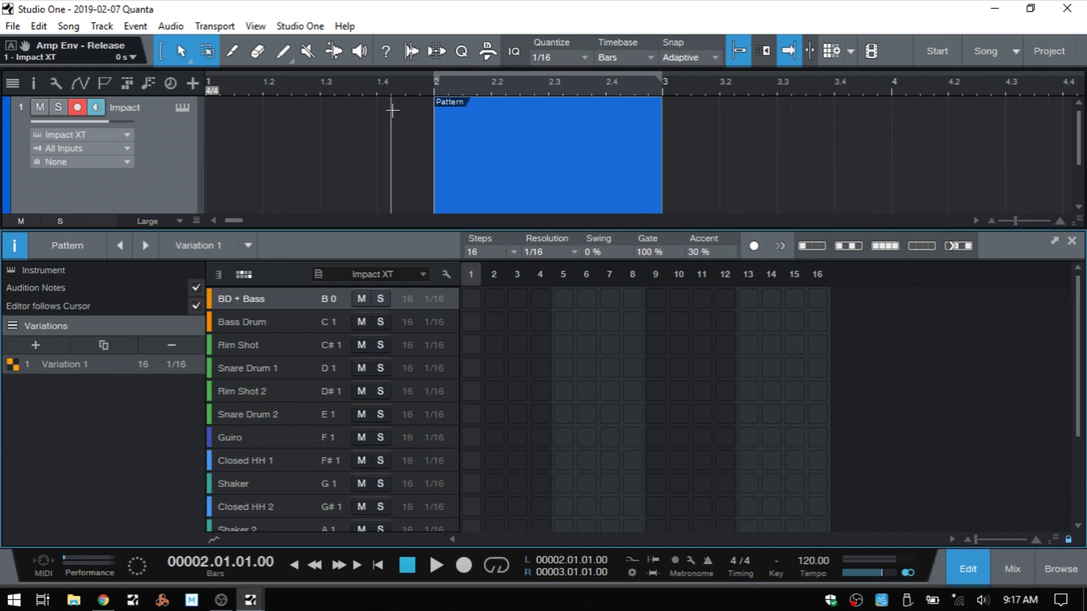
{"action": "left_click", "coordinate": [408, 87]}
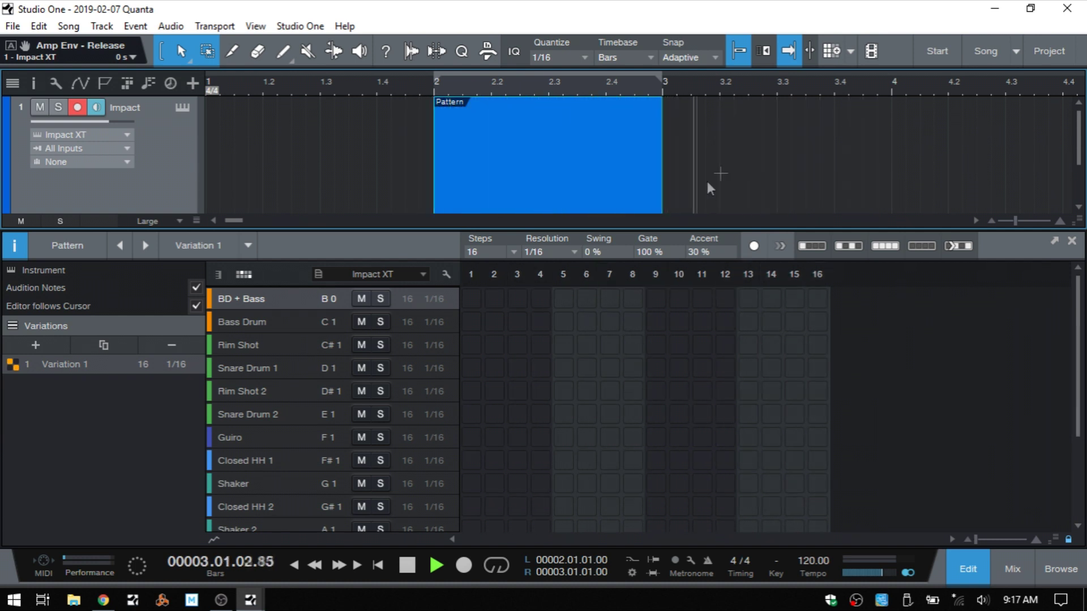
{"action": "key", "text": "space"}
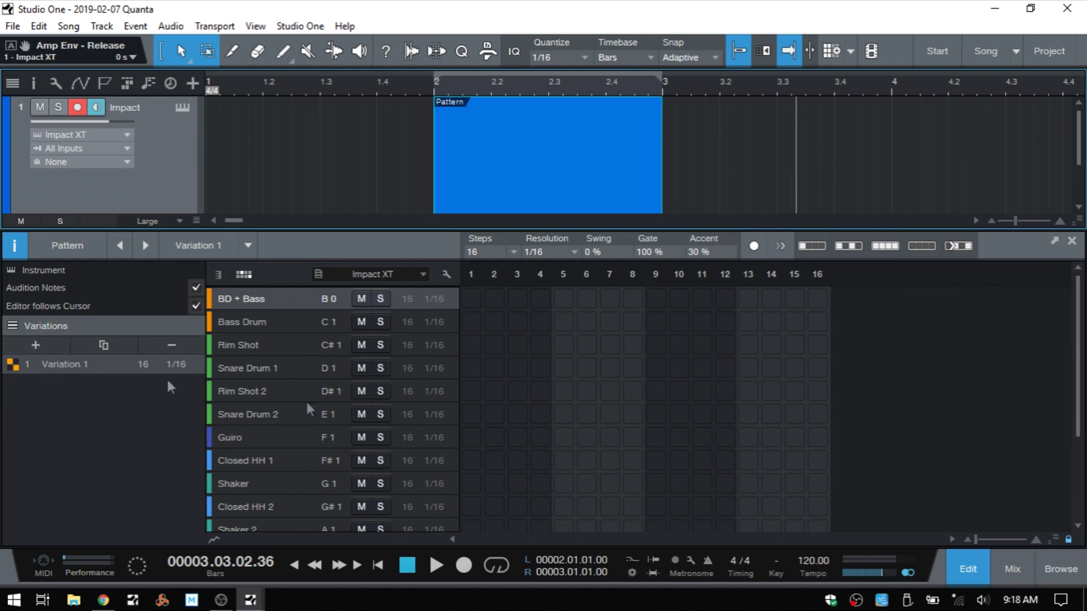
- Activate Bass Drum steps 1, 5, 9 and 13, then play from bar 2 and stop
{"action": "left_click", "coordinate": [474, 325]}
{"action": "left_click", "coordinate": [562, 323]}
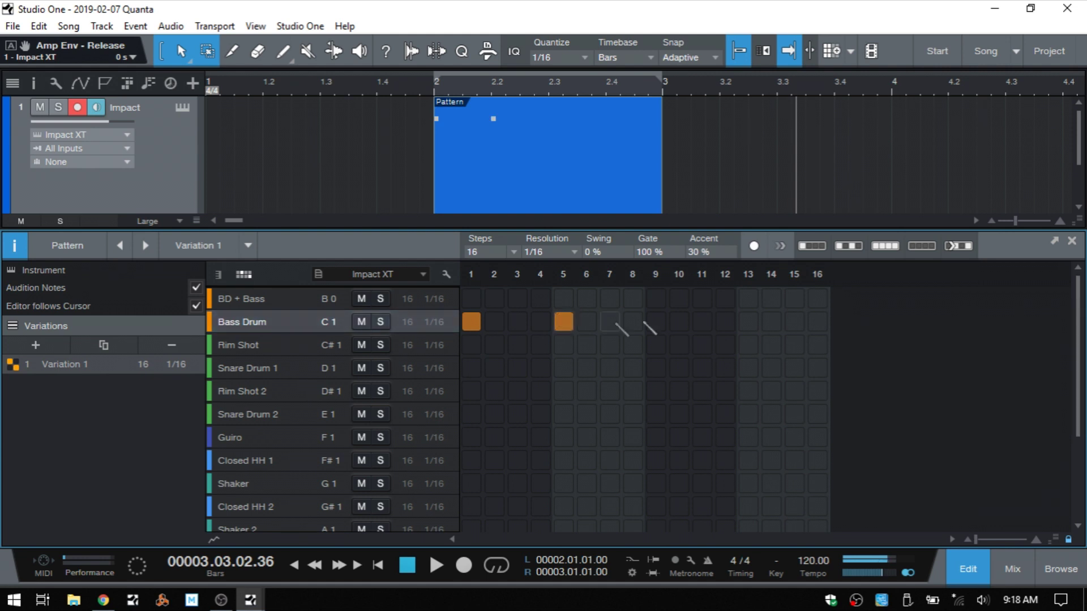
{"action": "left_click", "coordinate": [655, 322]}
{"action": "left_click", "coordinate": [749, 322]}
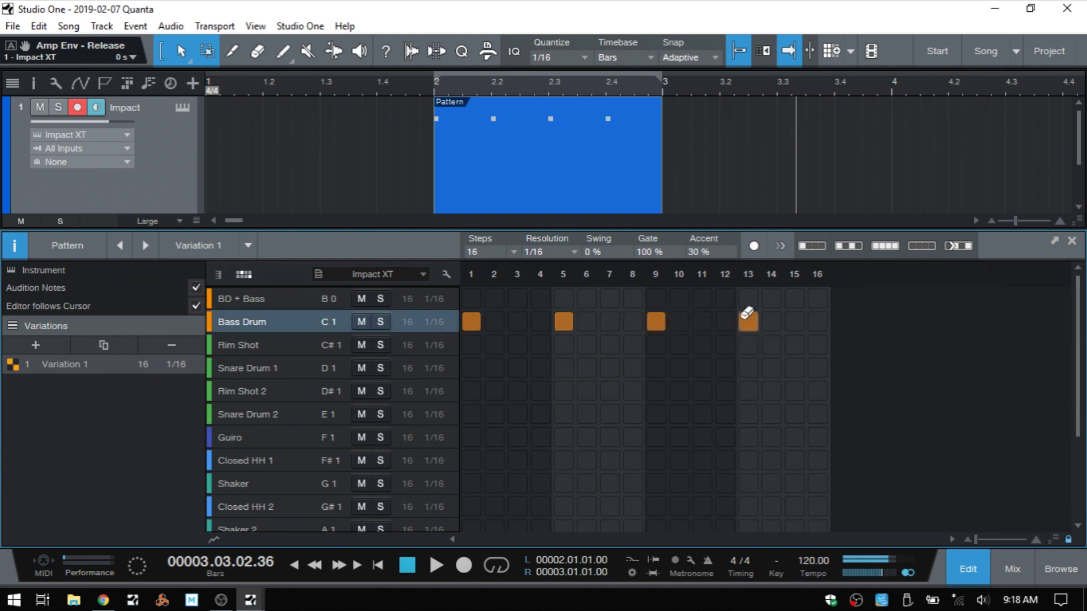
{"action": "left_click", "coordinate": [427, 82]}
{"action": "key", "text": "space"}
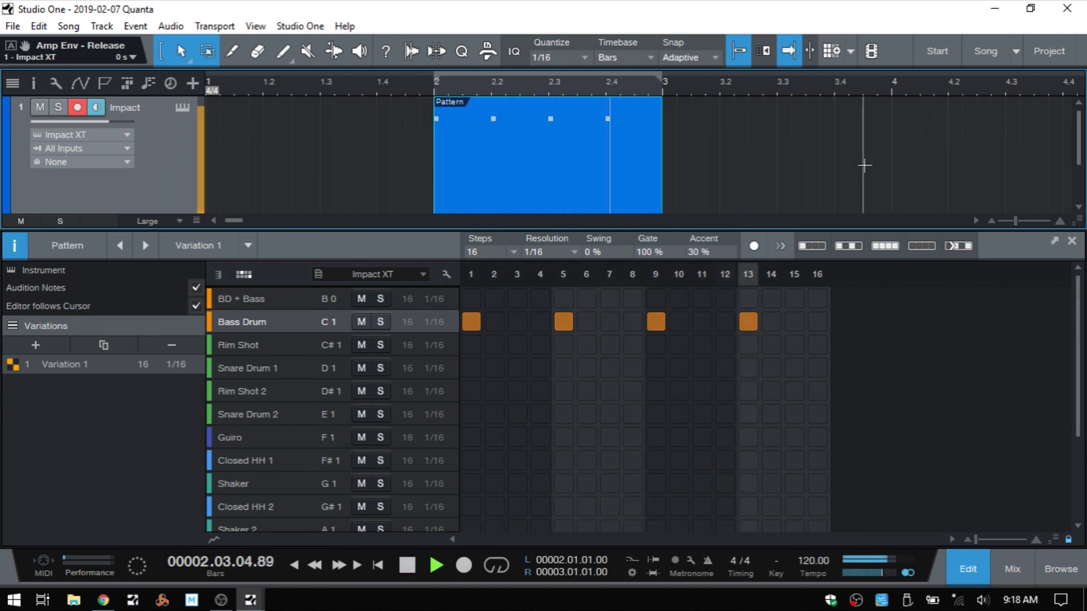
{"action": "key", "text": "space"}
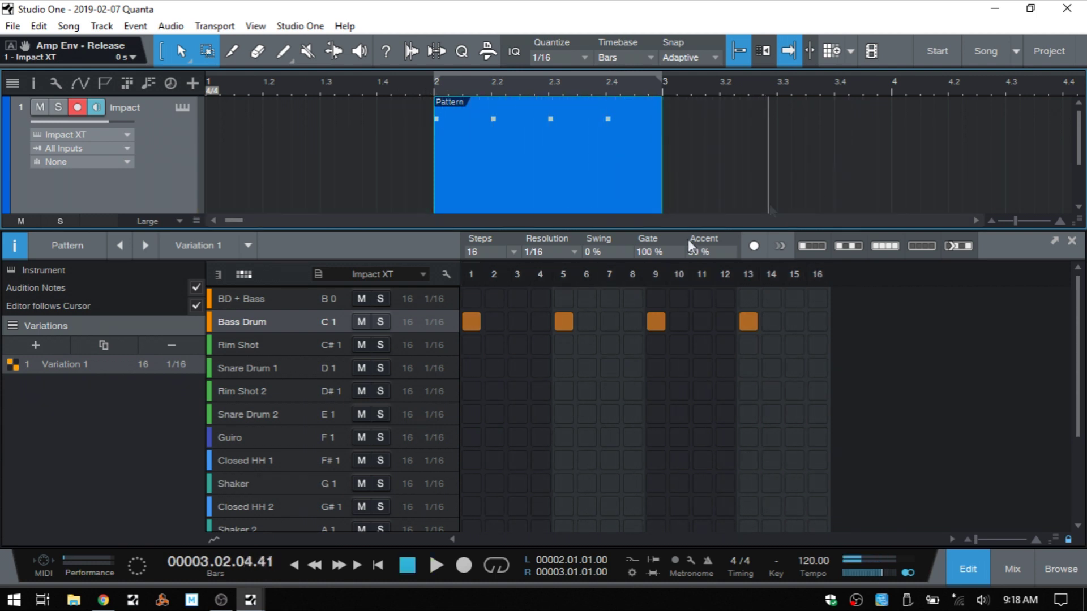
- Add Variation 2 with Bass Drum hits on steps 1, 5, 6, 9, 13 and 14
{"action": "left_click", "coordinate": [36, 345]}
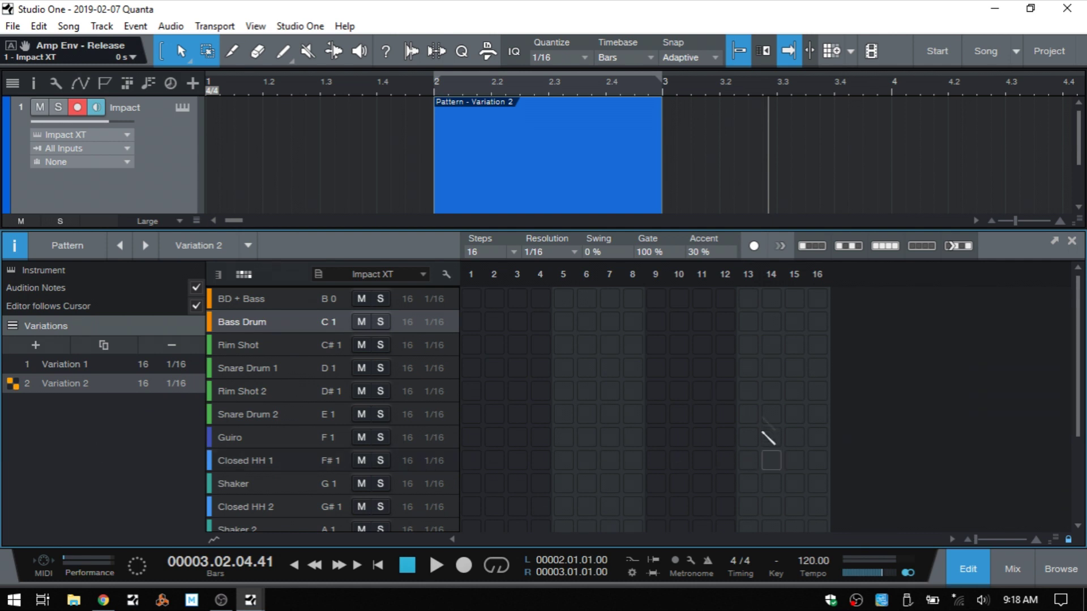
{"action": "scroll", "coordinate": [675, 419], "scroll_direction": "down", "scroll_amount": 1}
{"action": "scroll", "coordinate": [675, 413], "scroll_direction": "down", "scroll_amount": 1}
{"action": "scroll", "coordinate": [676, 408], "scroll_direction": "up", "scroll_amount": 3}
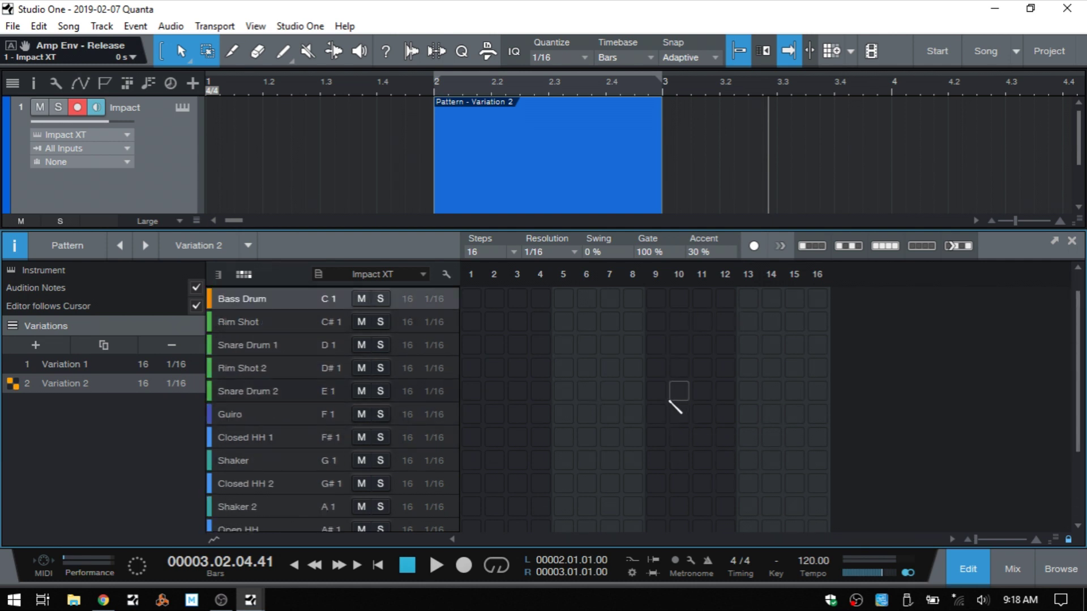
{"action": "scroll", "coordinate": [675, 405], "scroll_direction": "down", "scroll_amount": 1}
{"action": "scroll", "coordinate": [669, 400], "scroll_direction": "up", "scroll_amount": 2}
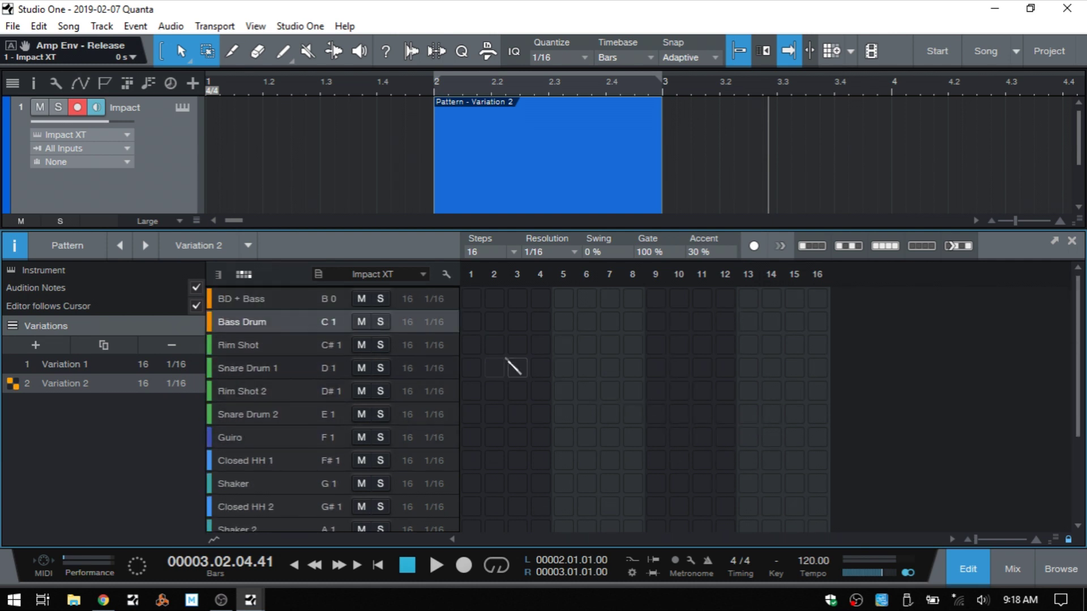
{"action": "left_click", "coordinate": [471, 322]}
{"action": "left_click", "coordinate": [563, 321]}
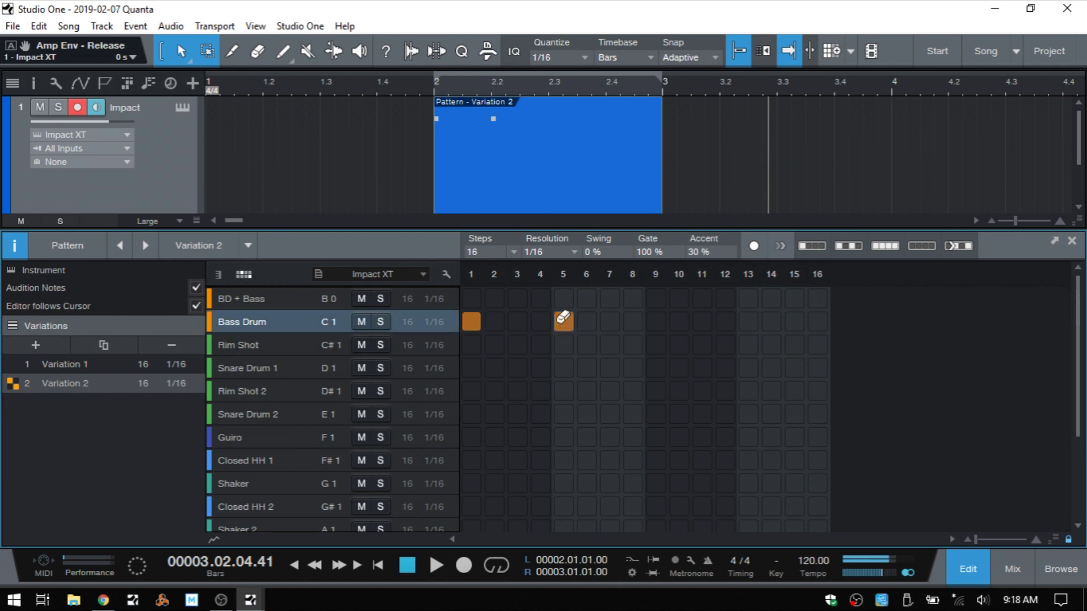
{"action": "left_click", "coordinate": [586, 321]}
{"action": "left_click", "coordinate": [657, 322]}
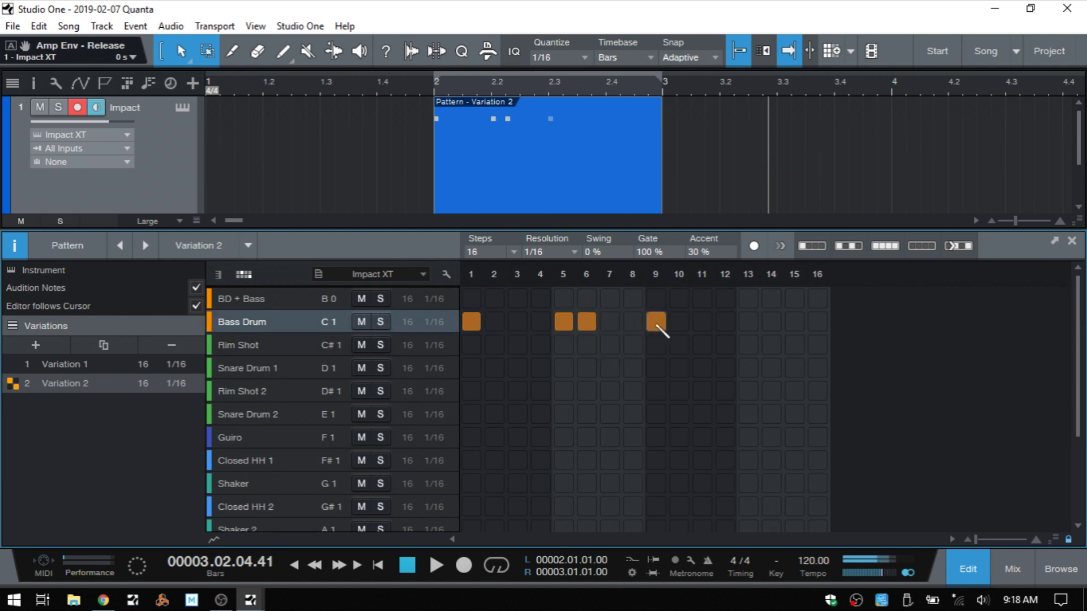
{"action": "left_click", "coordinate": [748, 321]}
{"action": "left_click", "coordinate": [771, 321]}
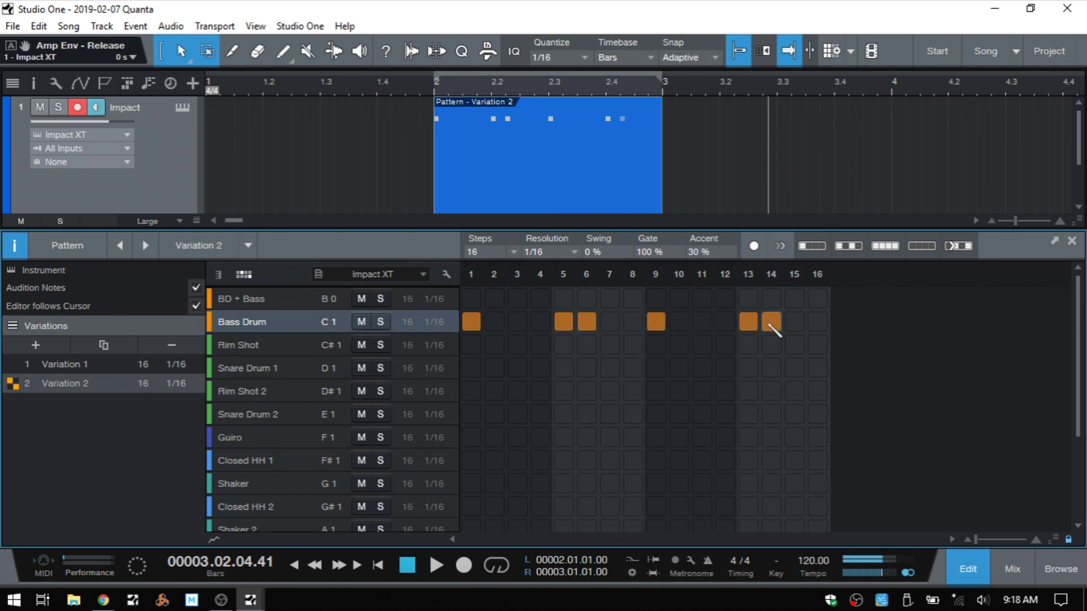
- Play Variation 2 from bar 2, stop, then return to editing Variation 1
{"action": "left_click", "coordinate": [432, 86]}
{"action": "key", "text": "space"}
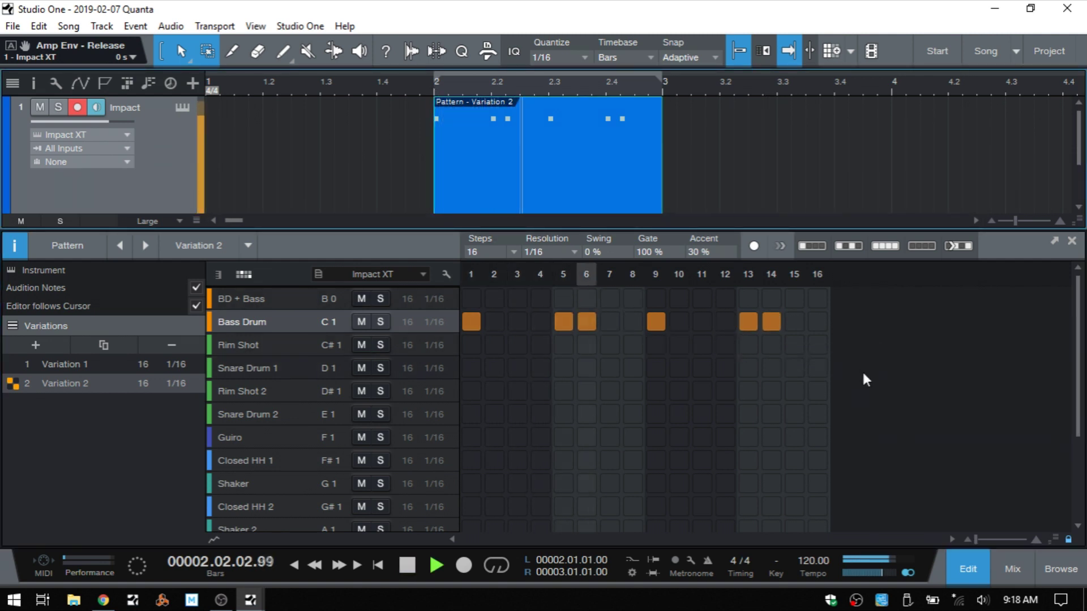
{"action": "key", "text": "space"}
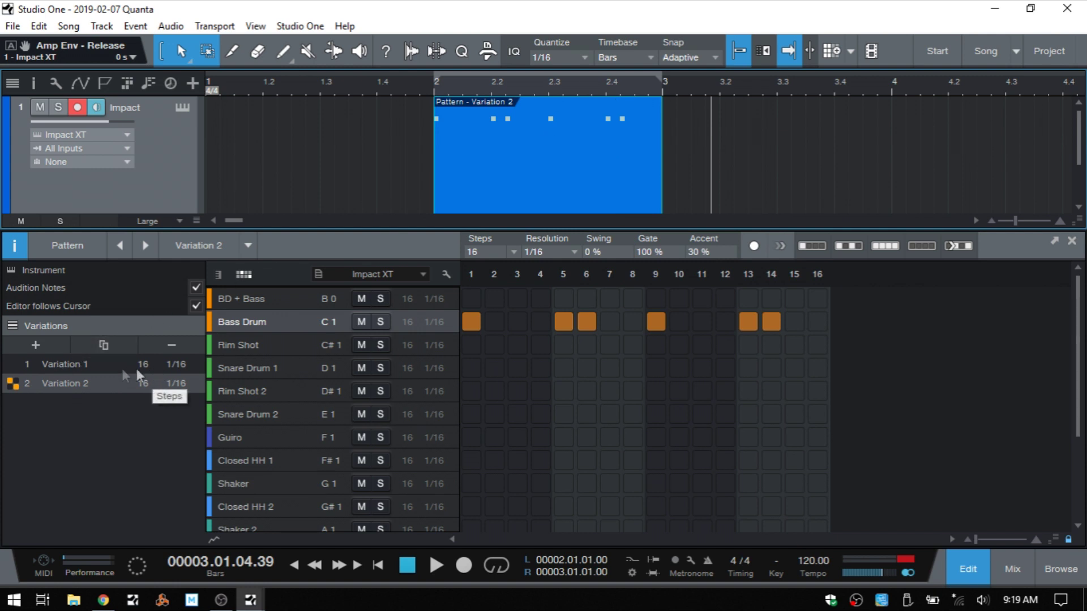
{"action": "left_click", "coordinate": [60, 365]}
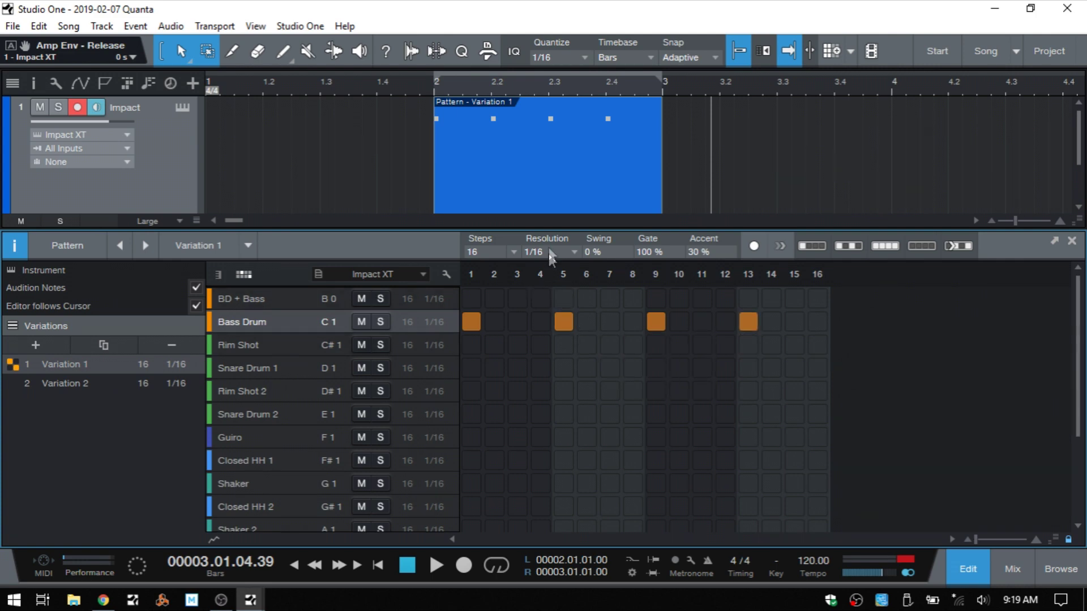
- Enlarge the arrangement, set Medium track height, and switch the pattern to Variation 2 and back to 1
{"action": "left_click_drag", "start_coordinate": [553, 228], "coordinate": [542, 288]}
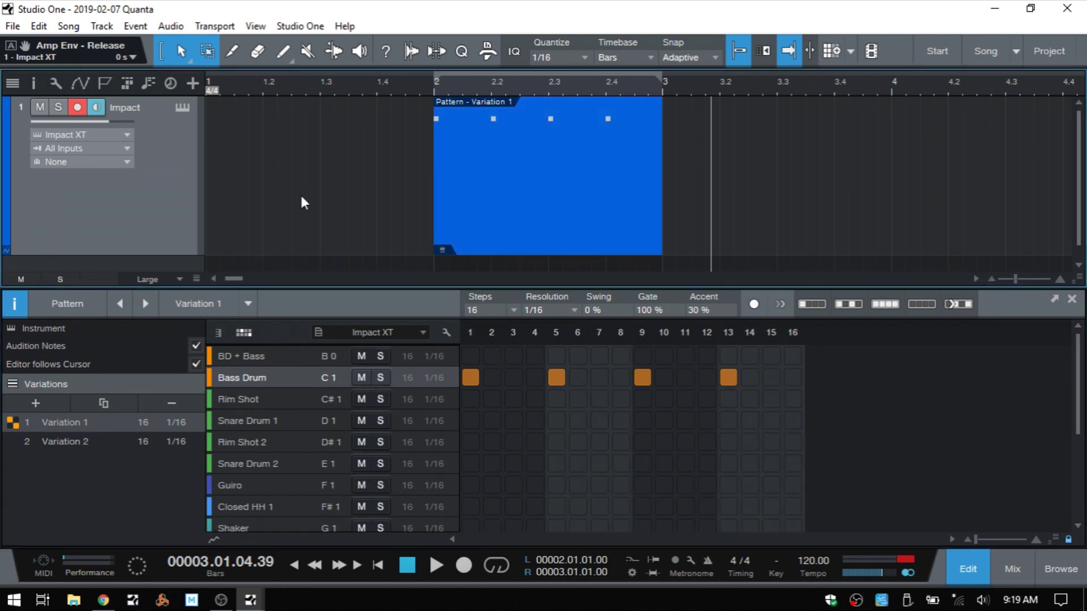
{"action": "key", "text": "shift+w"}
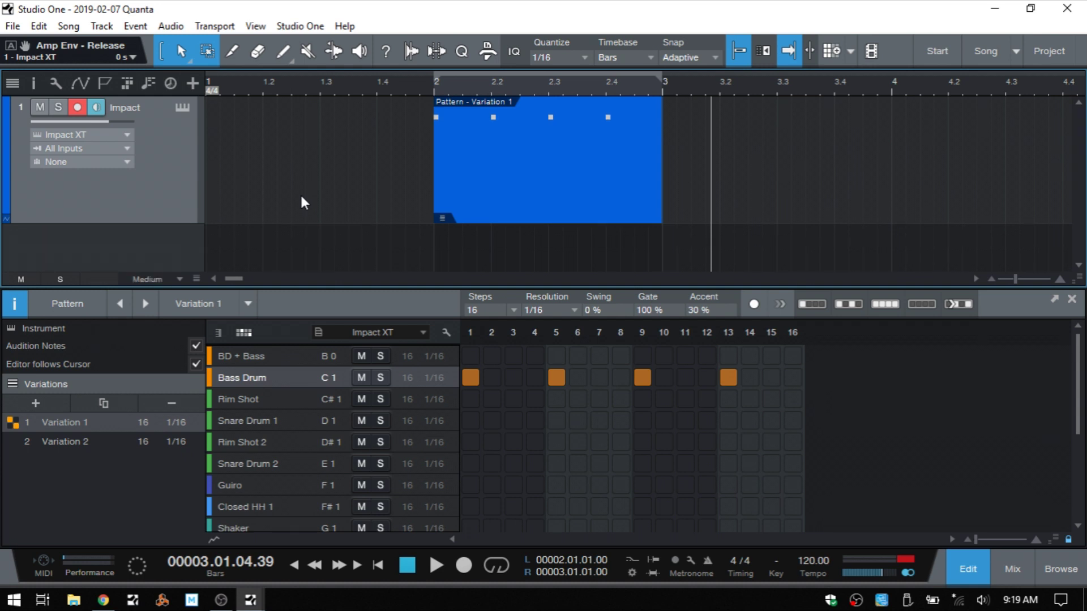
{"action": "left_click", "coordinate": [441, 218]}
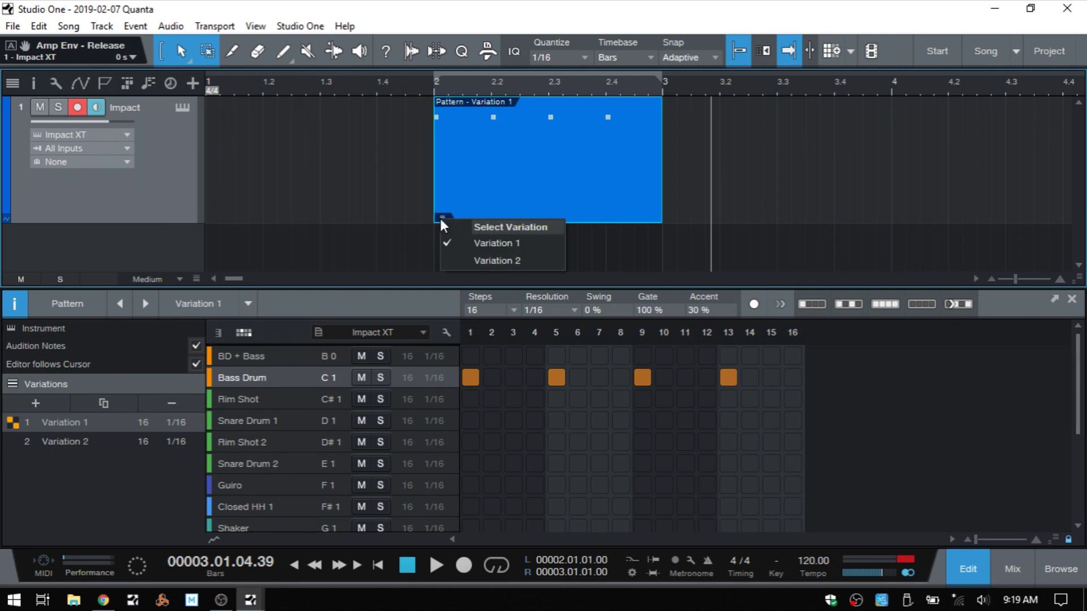
{"action": "left_click", "coordinate": [484, 261]}
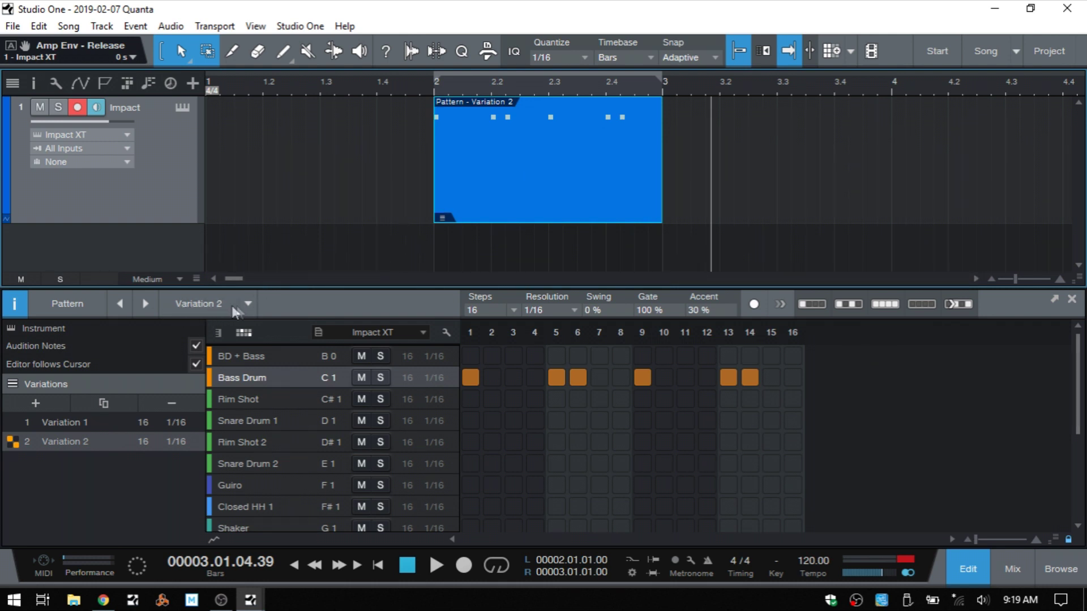
{"action": "left_click", "coordinate": [248, 303]}
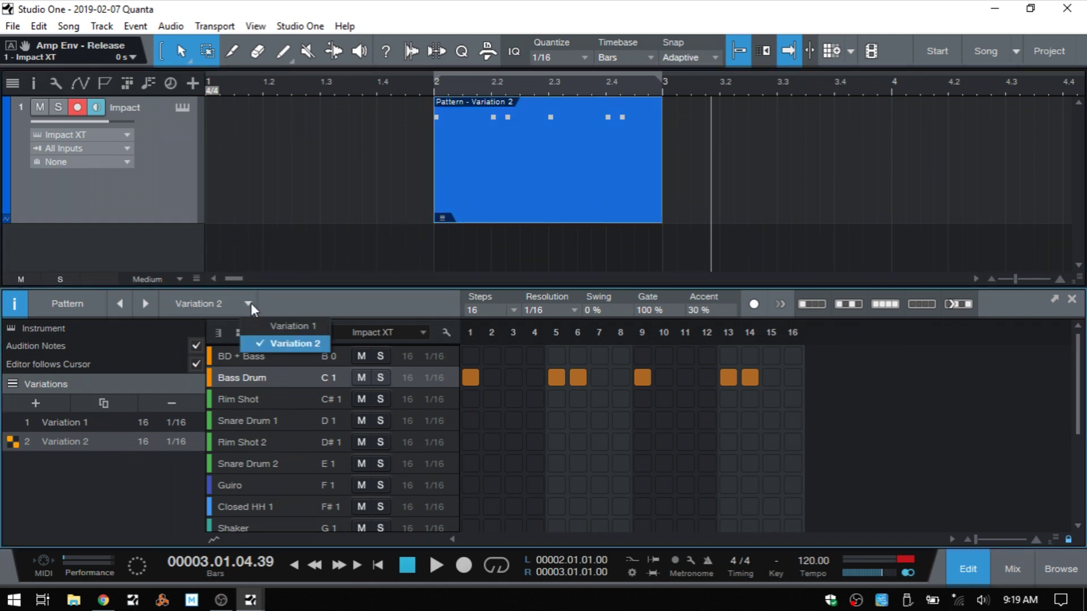
{"action": "left_click", "coordinate": [269, 327]}
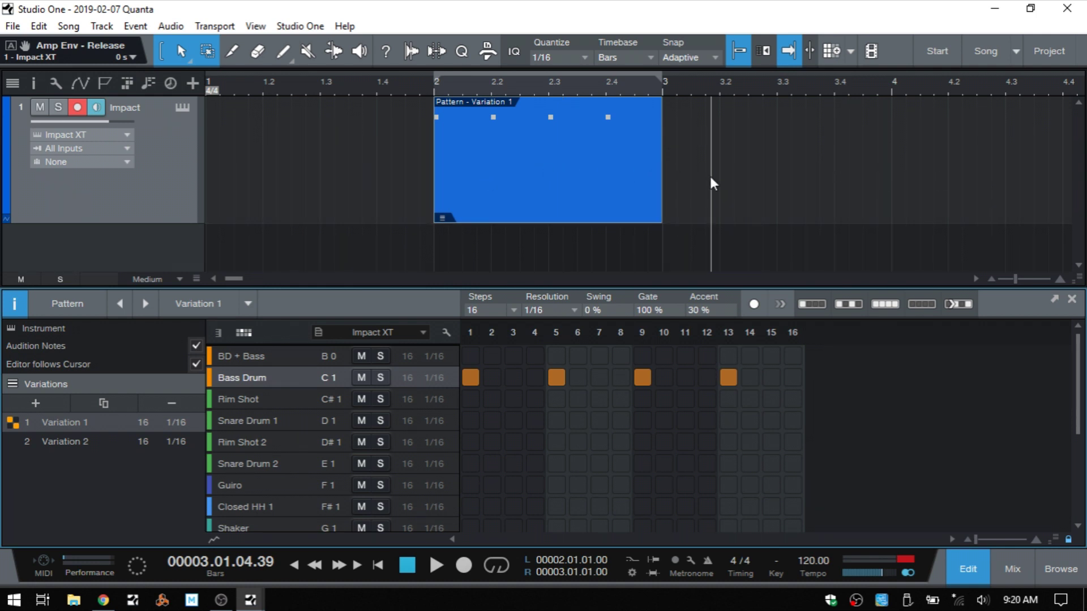
- Select Variation 2 and duplicate it as Variation 3
{"action": "left_click", "coordinate": [60, 441]}
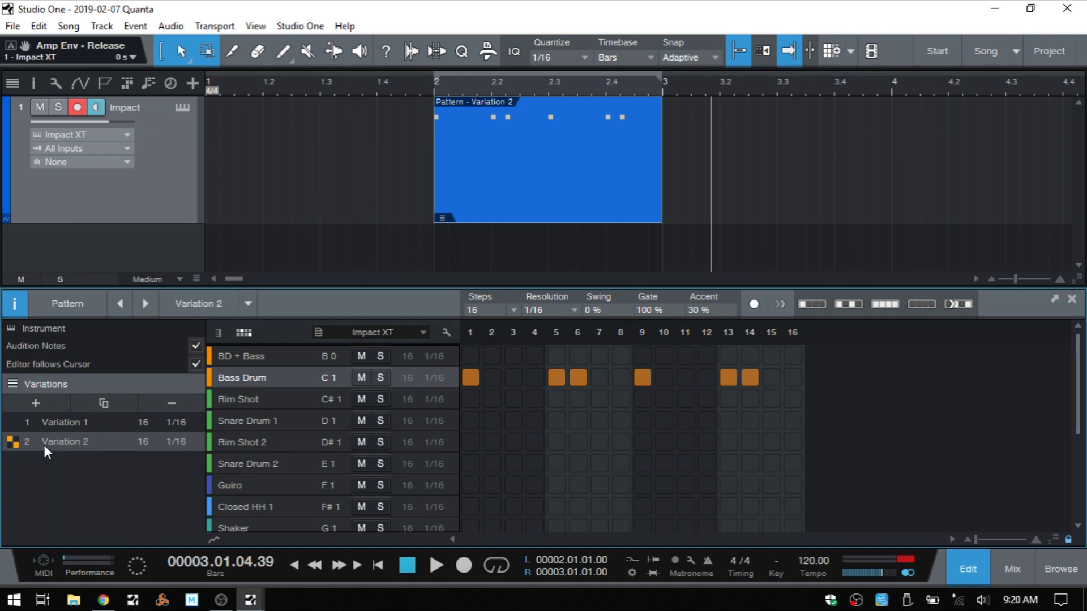
{"action": "left_click", "coordinate": [103, 403]}
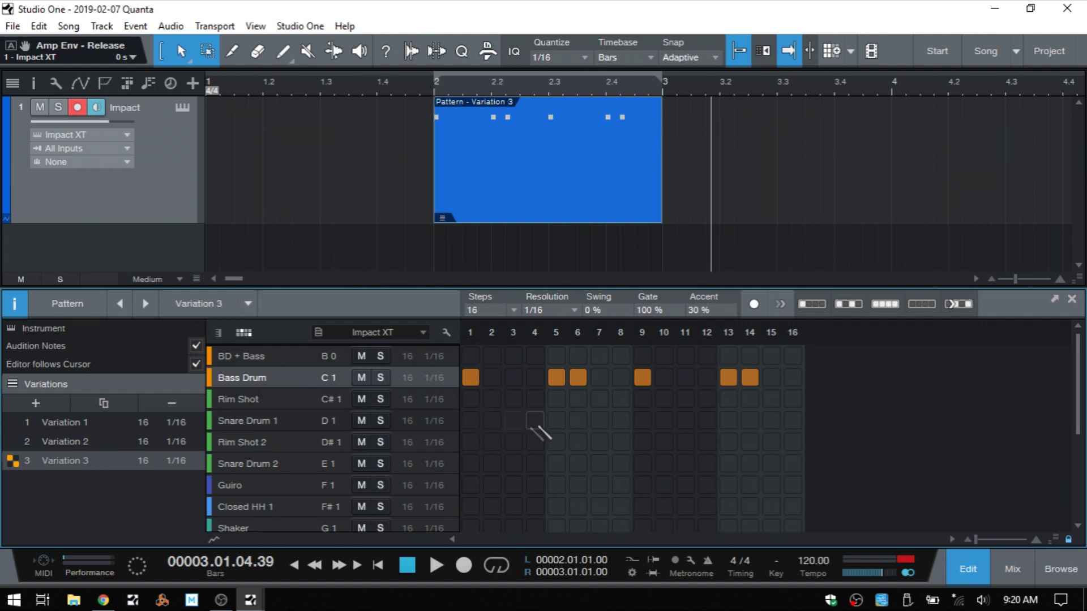
- Add Snare Drum 1 hits on steps 5 and 13, audition, and reset the pattern to Variation 1
{"action": "left_click", "coordinate": [555, 422]}
{"action": "left_click", "coordinate": [728, 420]}
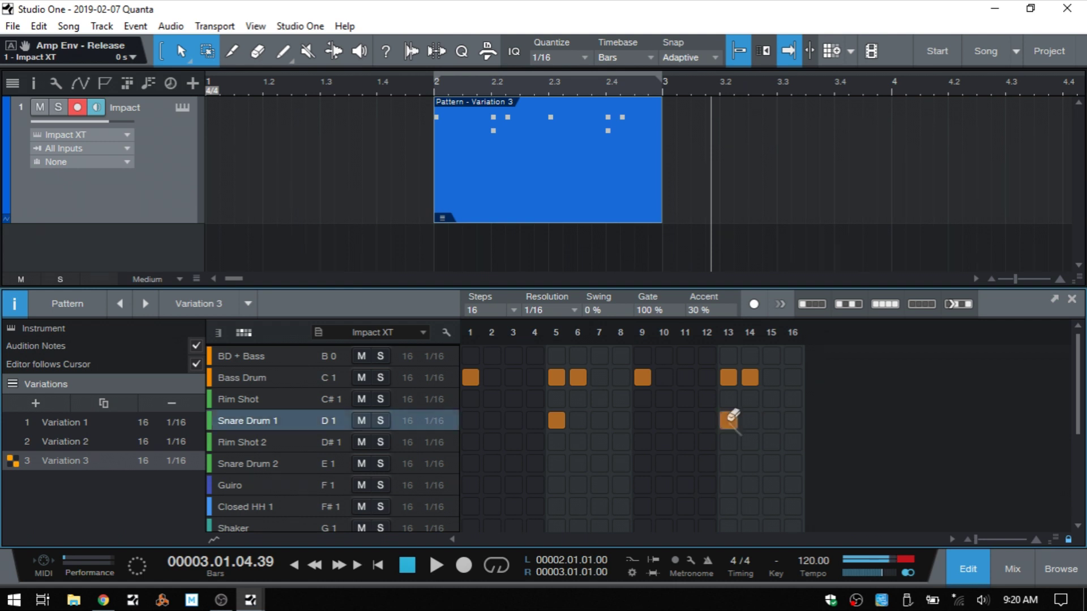
{"action": "key", "text": "space"}
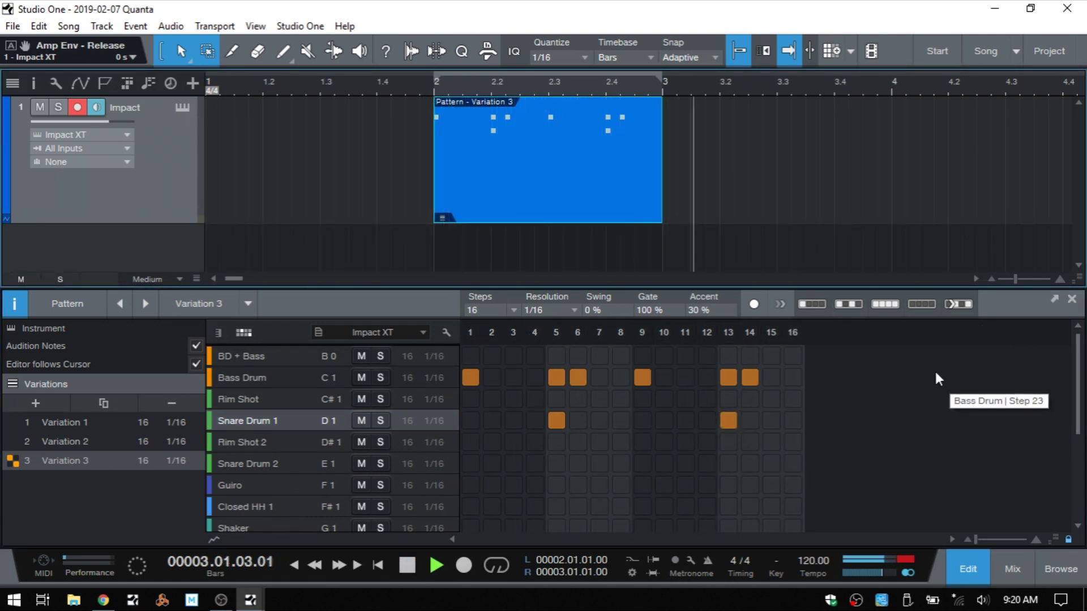
{"action": "key", "text": "space"}
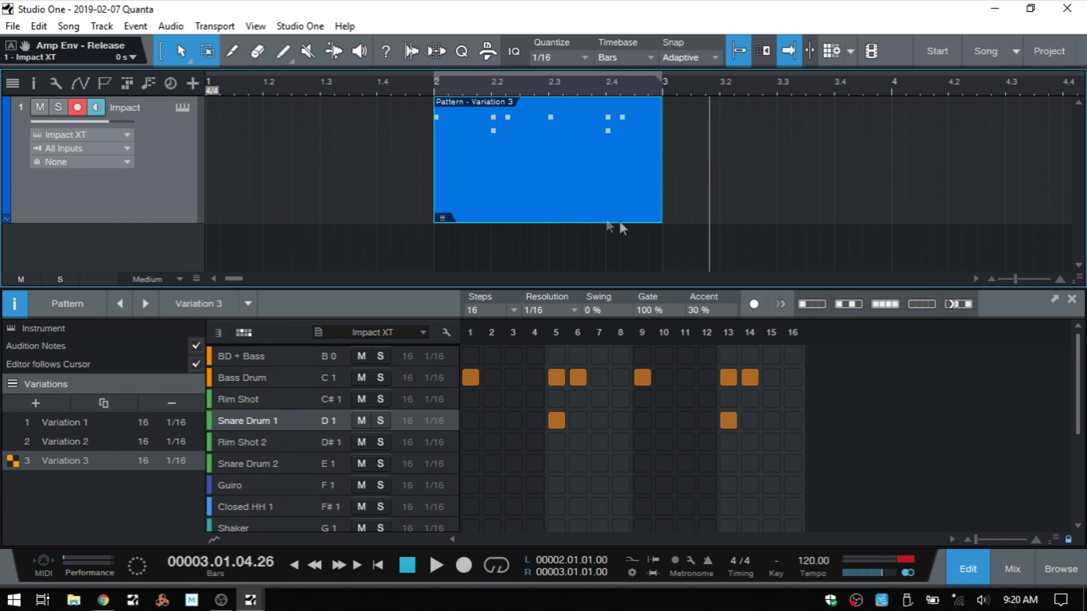
{"action": "left_click", "coordinate": [443, 219]}
{"action": "left_click", "coordinate": [472, 243]}
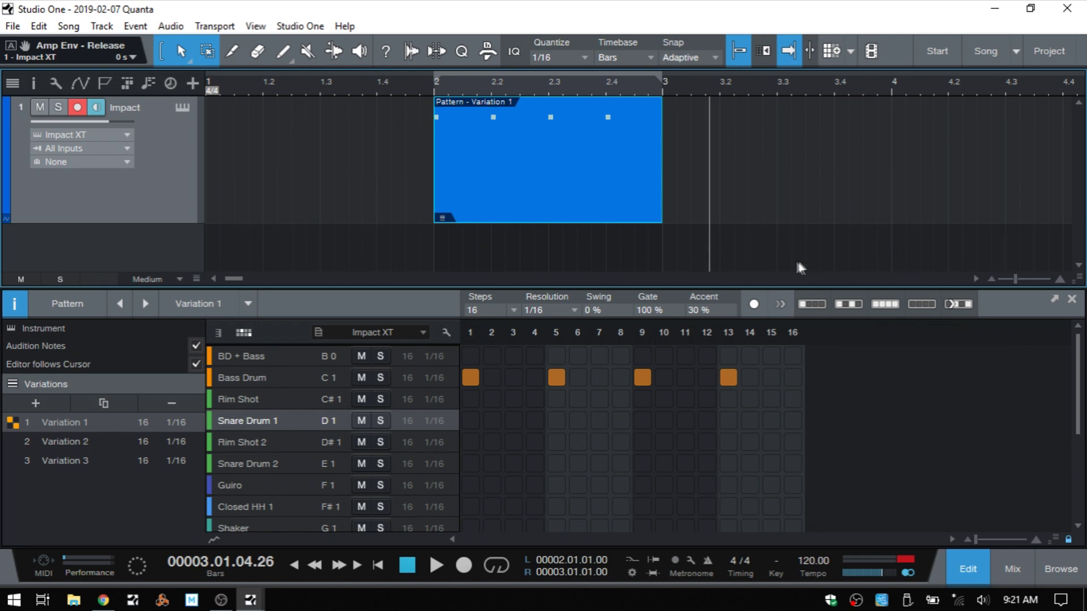
- Duplicate the pattern into bars 3 and 4, setting those copies to Variations 2 and 3
{"action": "key", "text": "d"}
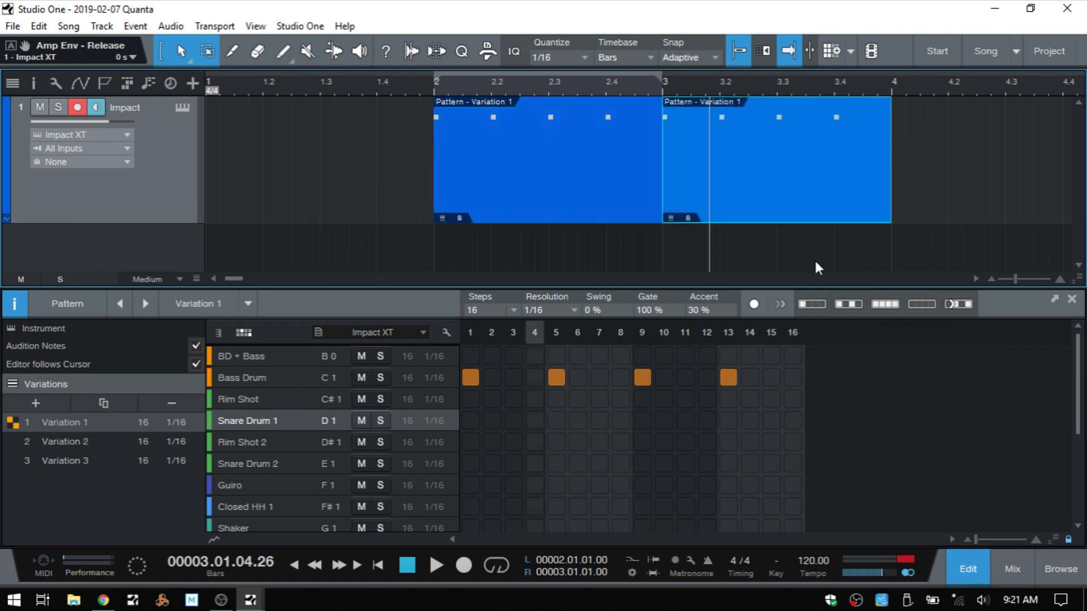
{"action": "key", "text": "d"}
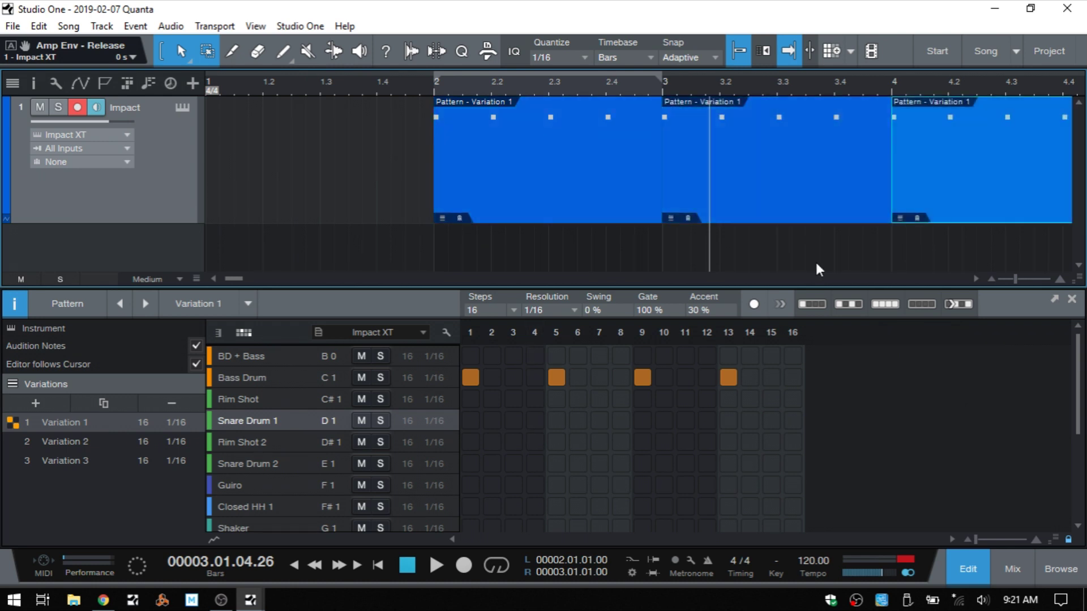
{"action": "left_click", "coordinate": [767, 203]}
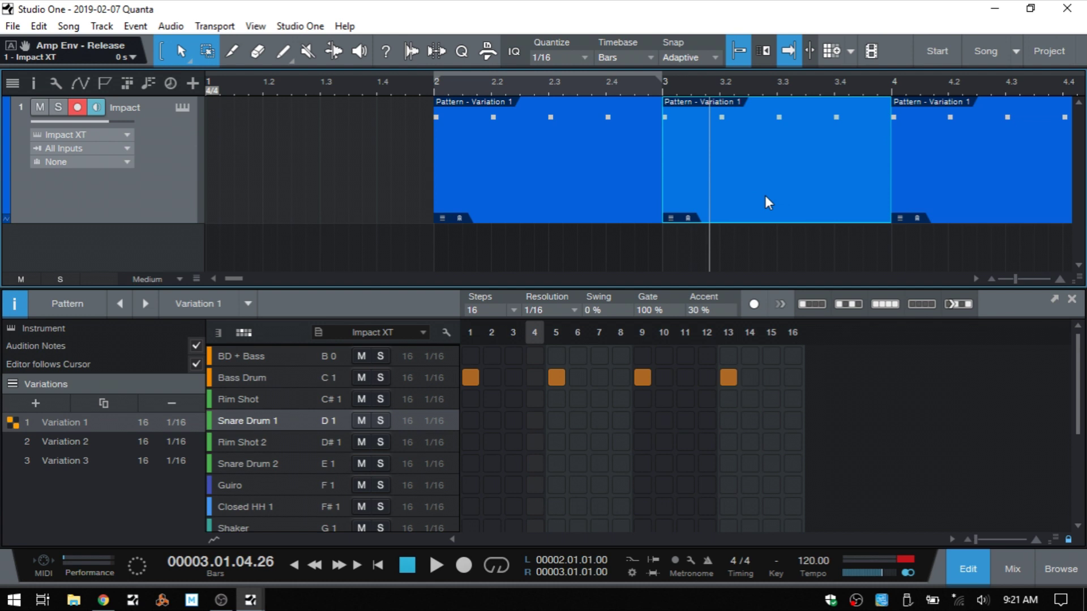
{"action": "left_click", "coordinate": [670, 217]}
{"action": "left_click", "coordinate": [704, 261]}
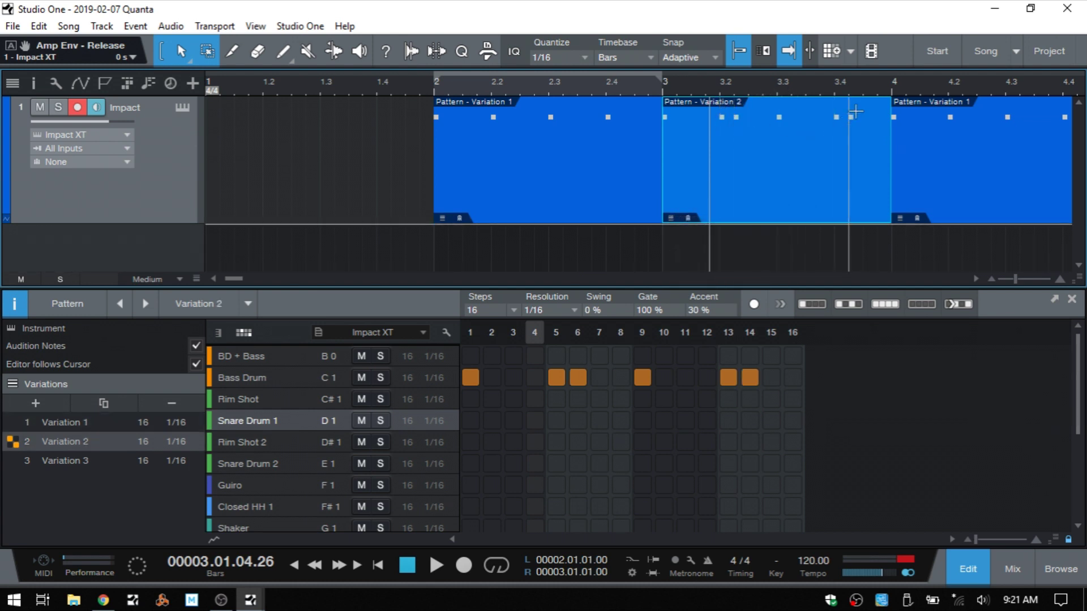
{"action": "left_click", "coordinate": [985, 199]}
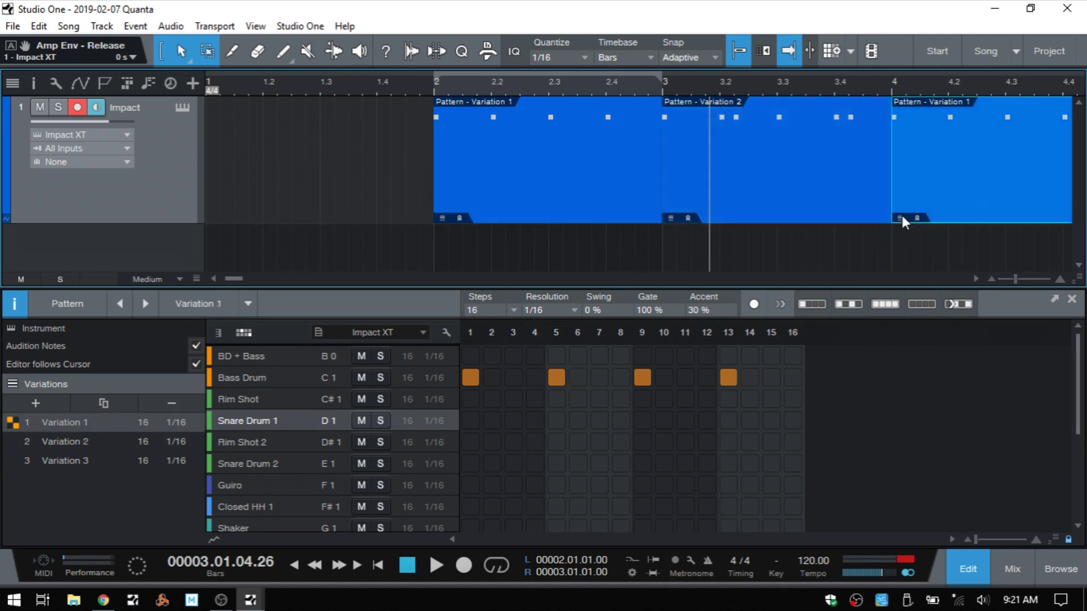
{"action": "left_click", "coordinate": [899, 219]}
{"action": "left_click", "coordinate": [934, 279]}
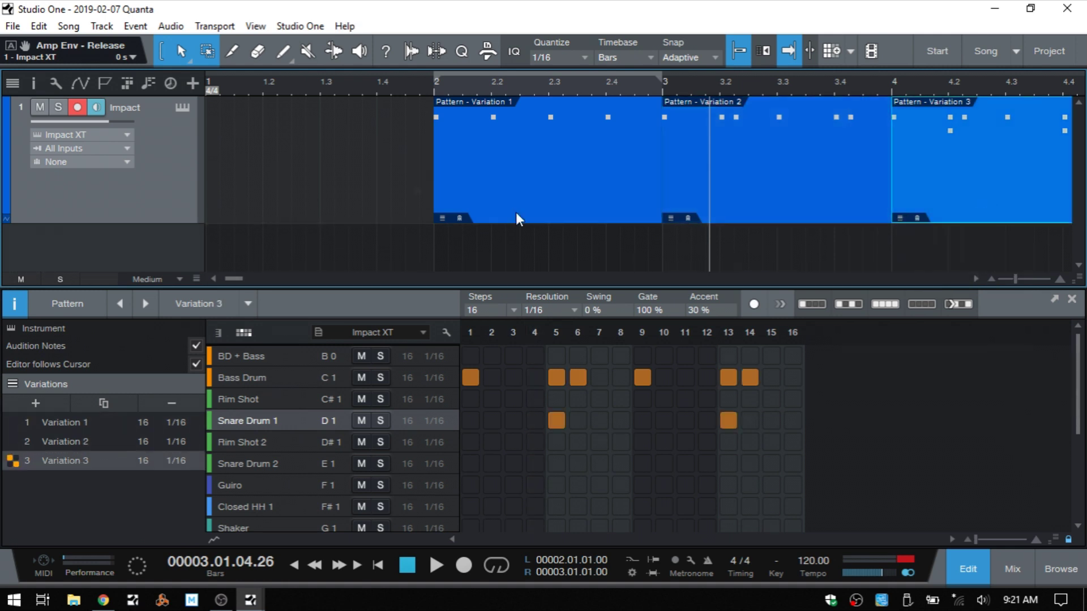
- Play the three-pattern sequence from bar 2 and stop
{"action": "left_click", "coordinate": [420, 80]}
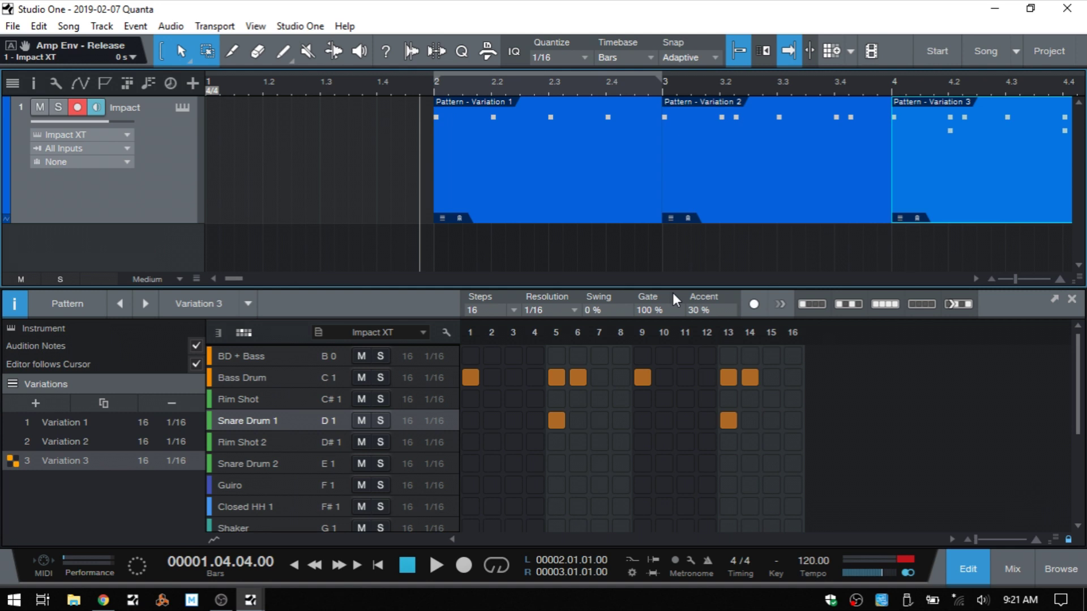
{"action": "key", "text": "space"}
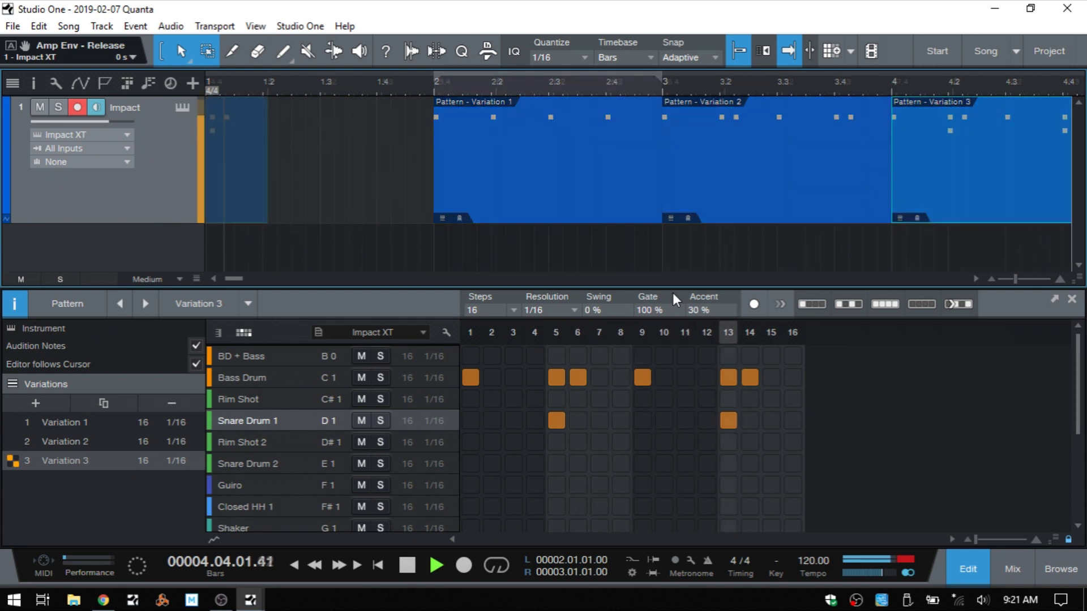
{"action": "key", "text": "space"}
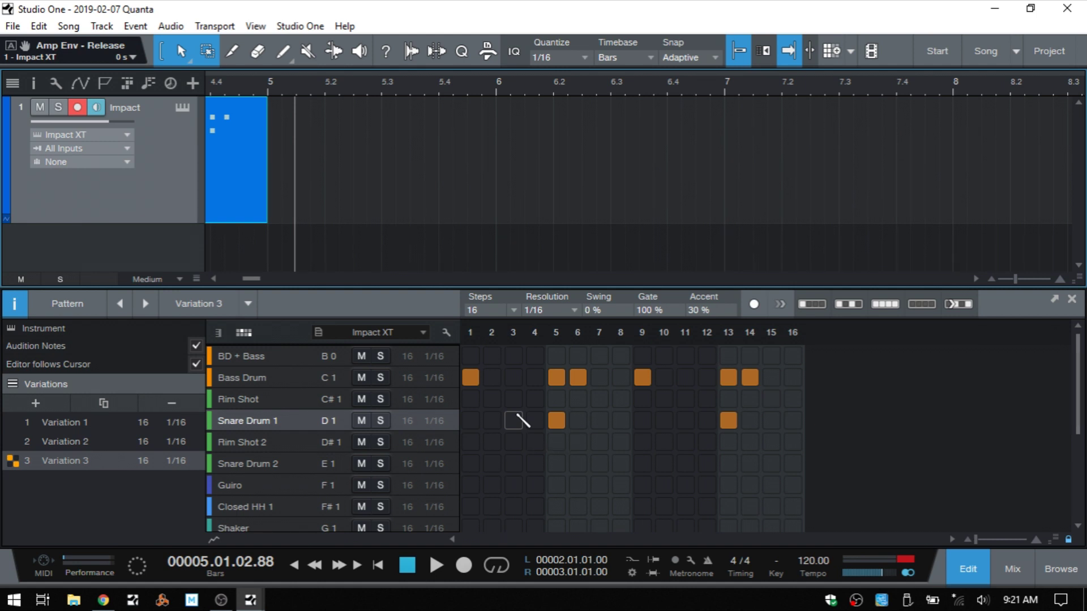
- Leave Variation 3's name unchanged, duplicate it as Variation 4, then delete Variation 4
{"action": "double_click", "coordinate": [73, 461]}
{"action": "left_click", "coordinate": [97, 493]}
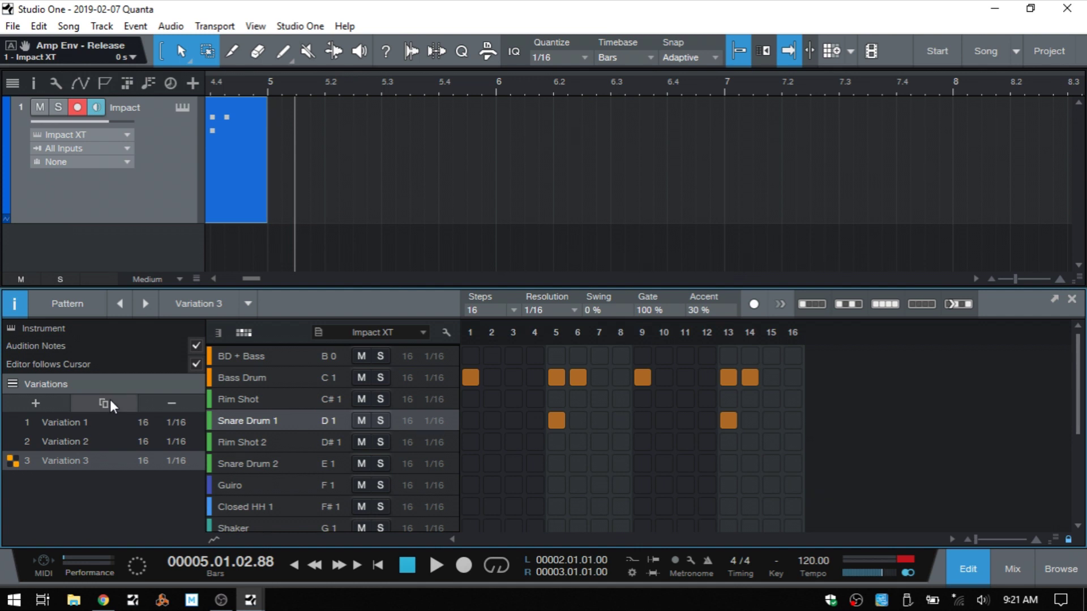
{"action": "left_click", "coordinate": [105, 402]}
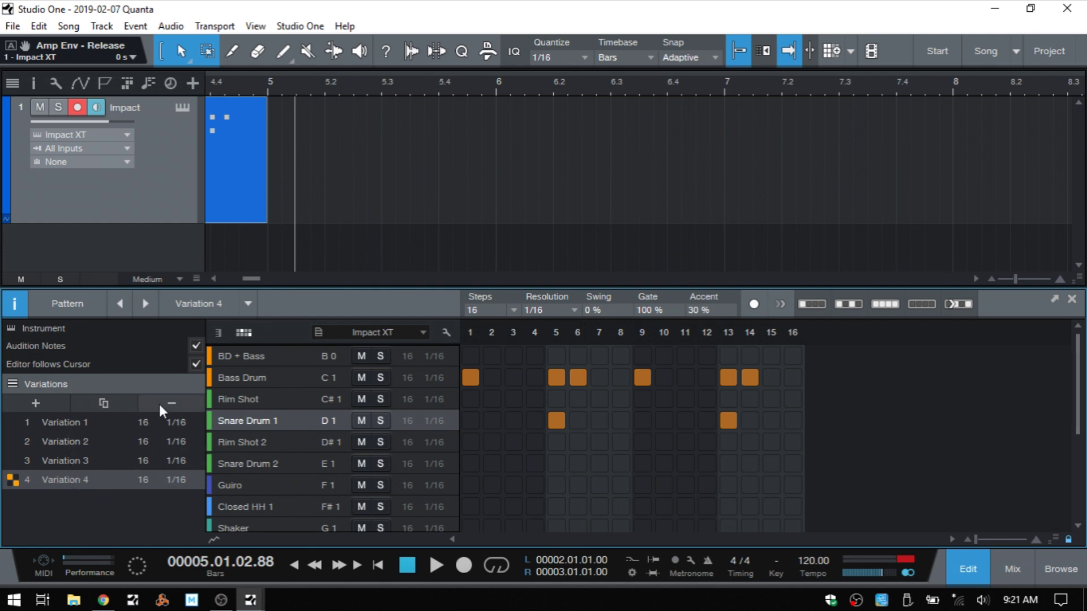
{"action": "left_click", "coordinate": [178, 401]}
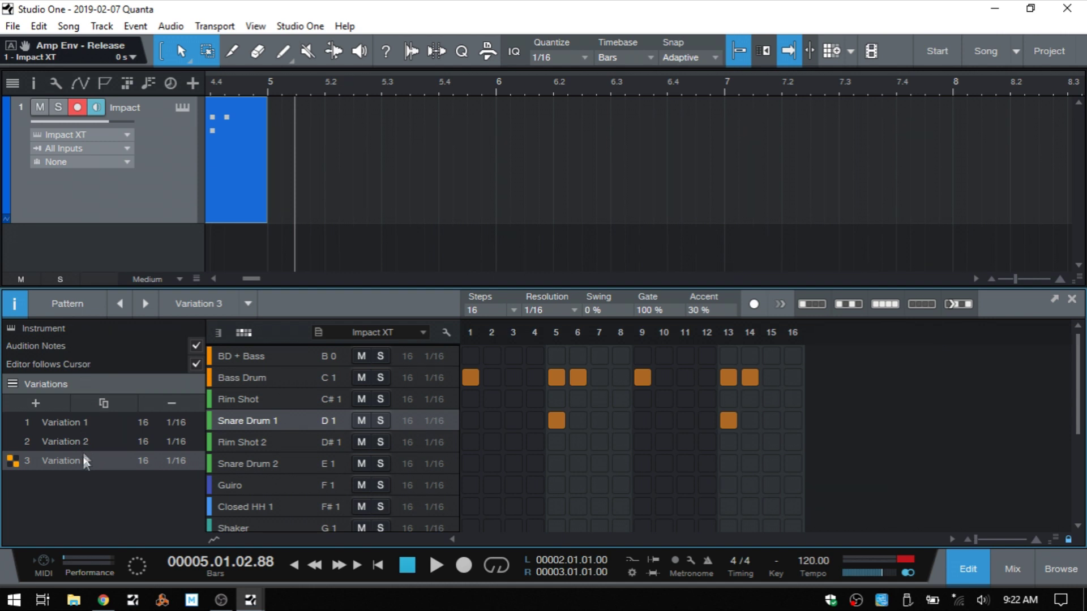
- Rename the selected event's pattern to 'Drums'
{"action": "double_click", "coordinate": [63, 302]}
{"action": "type", "text": "Drums"}
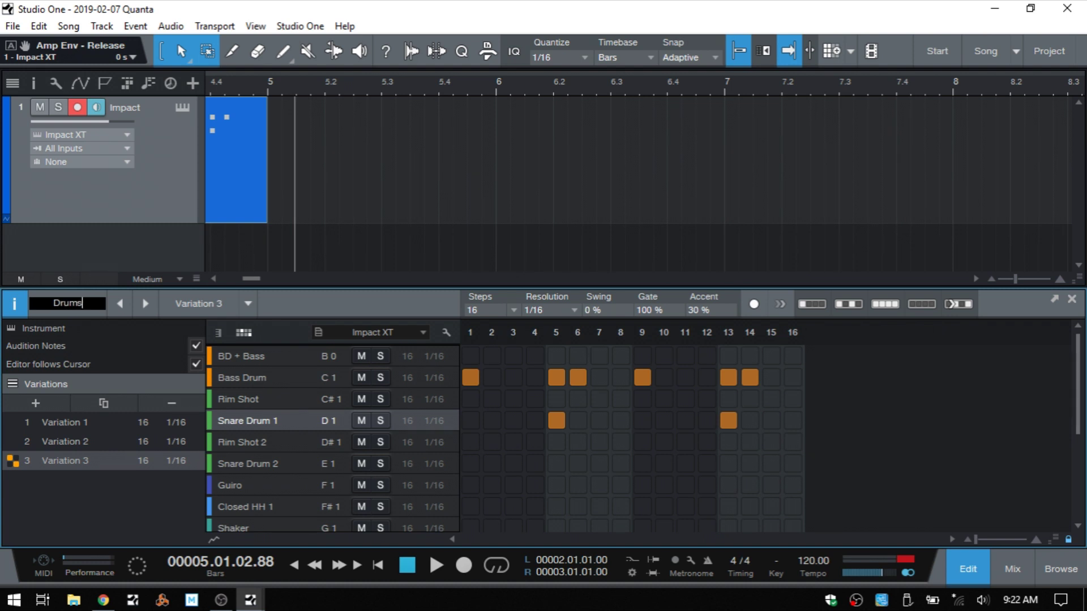
{"action": "key", "text": "Return"}
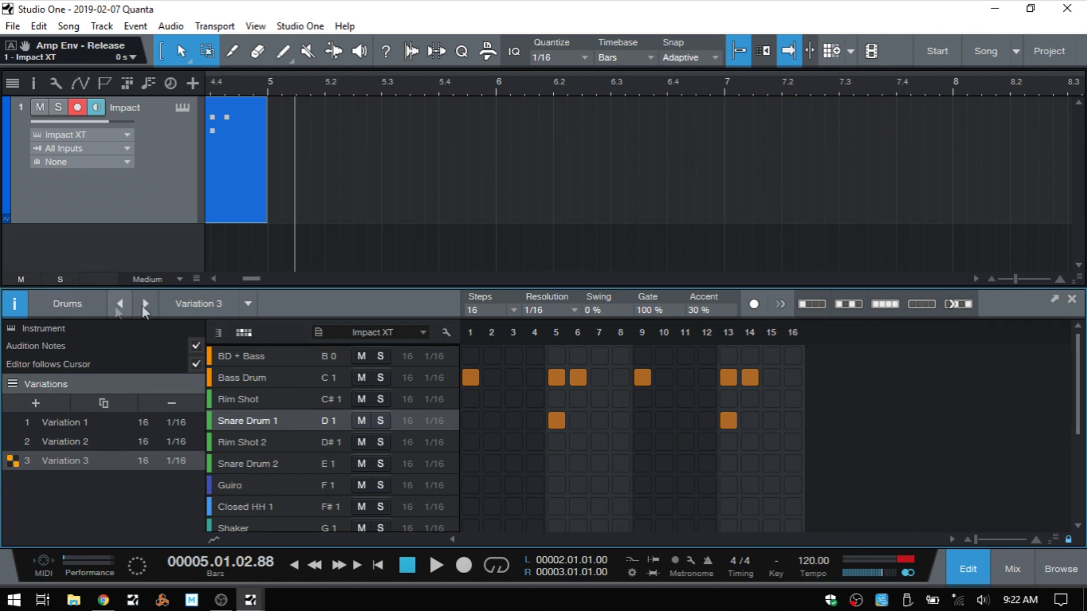
{"action": "left_click_drag", "start_coordinate": [256, 278], "coordinate": [240, 277]}
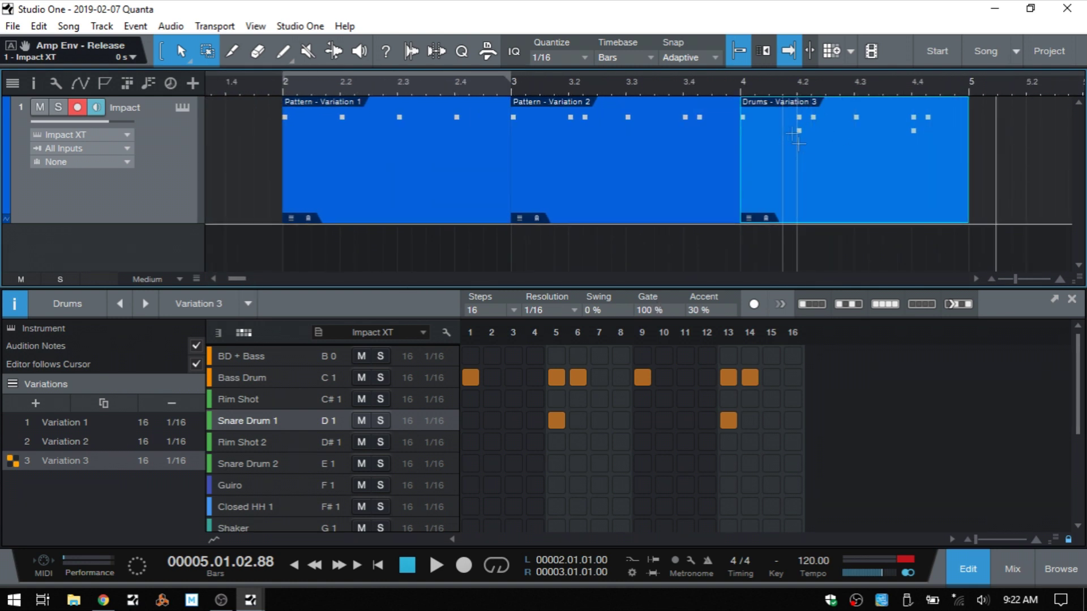
- Rename the pattern to 'Drums' for the second and first pattern events as well
{"action": "left_click", "coordinate": [584, 201]}
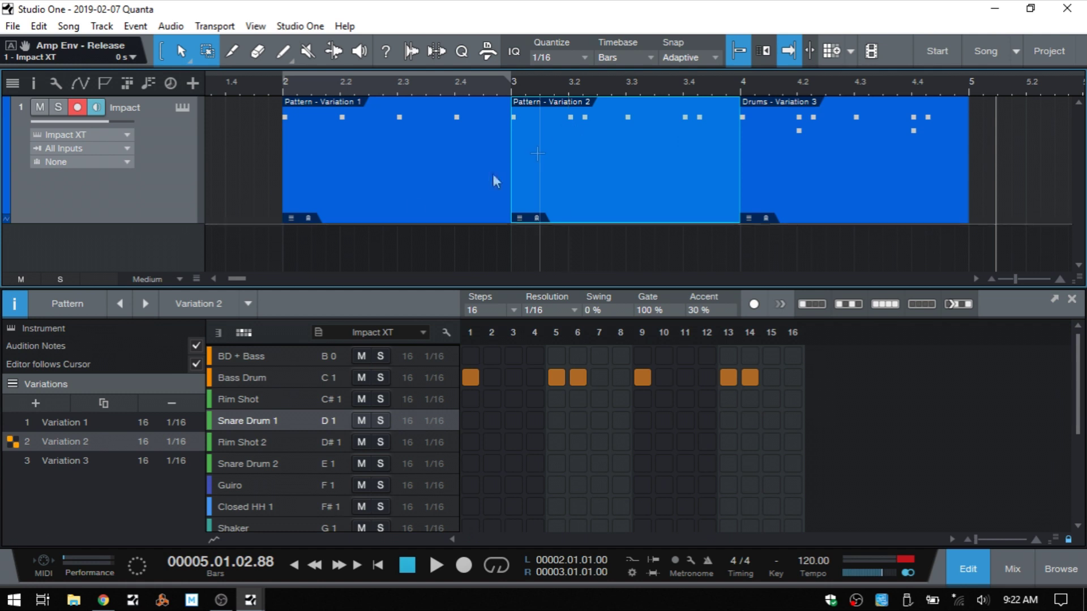
{"action": "double_click", "coordinate": [64, 305]}
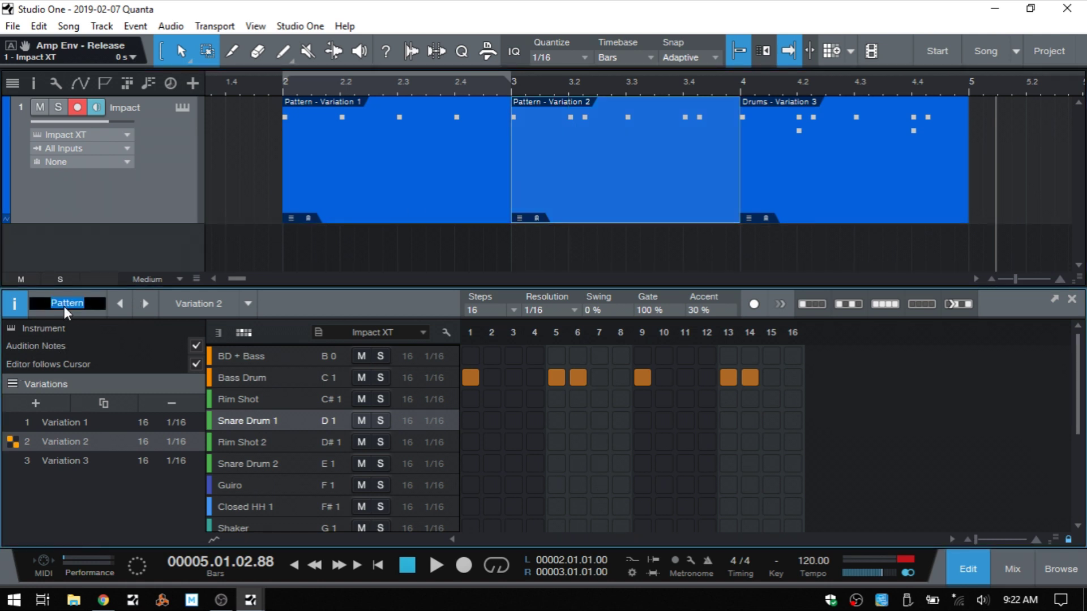
{"action": "type", "text": "Drums"}
{"action": "key", "text": "Return"}
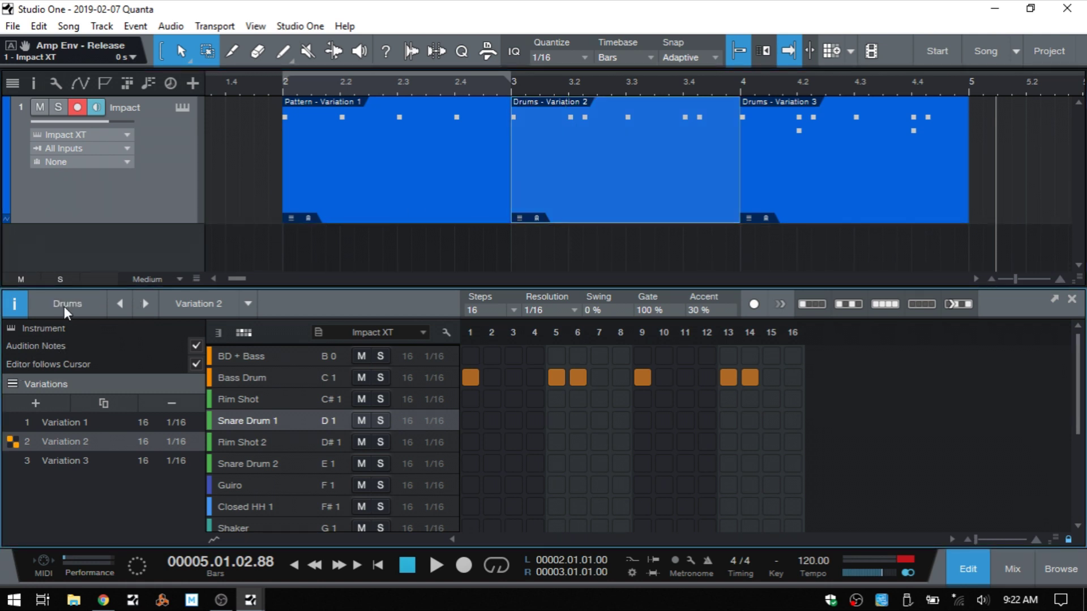
{"action": "left_click", "coordinate": [345, 176]}
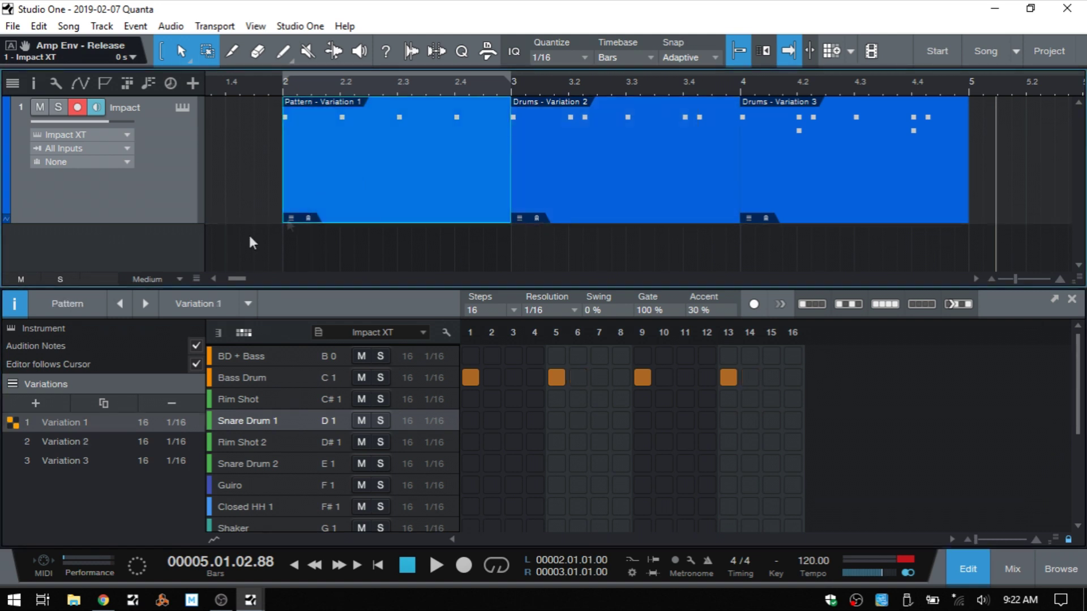
{"action": "double_click", "coordinate": [74, 306]}
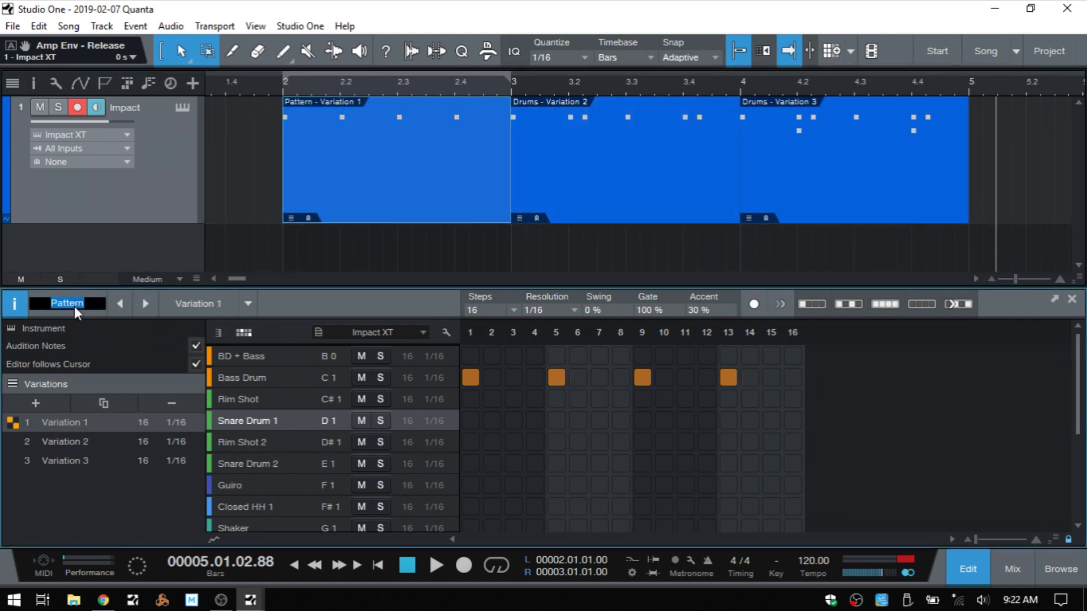
{"action": "type", "text": "Drums"}
{"action": "key", "text": "Return"}
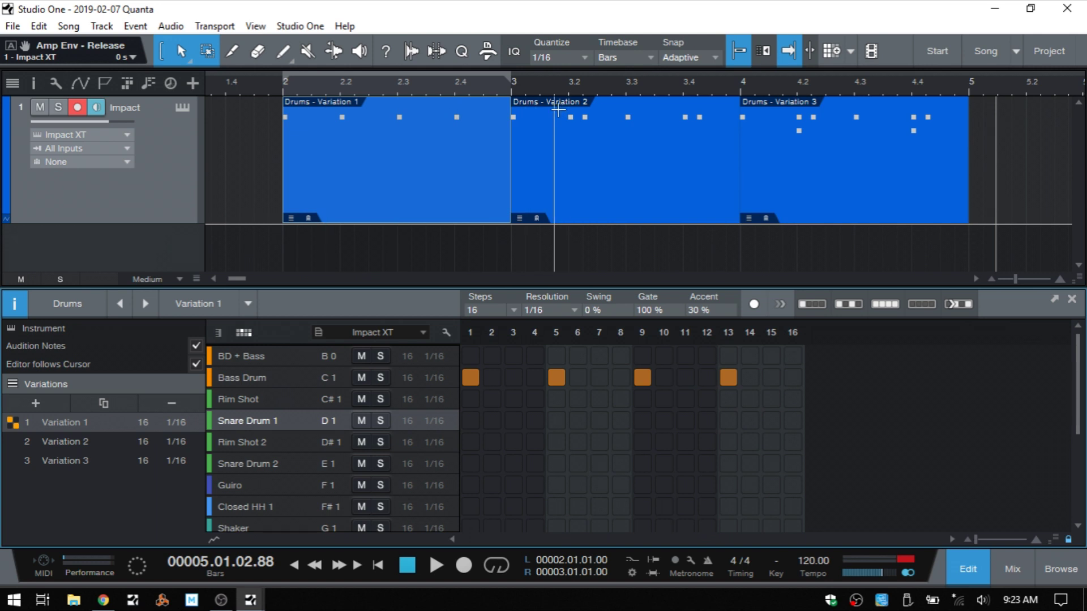
- Name Variations 1, 2 and 3 'Rename', 'Rename 2' and 'Rename 3'
{"action": "double_click", "coordinate": [65, 422]}
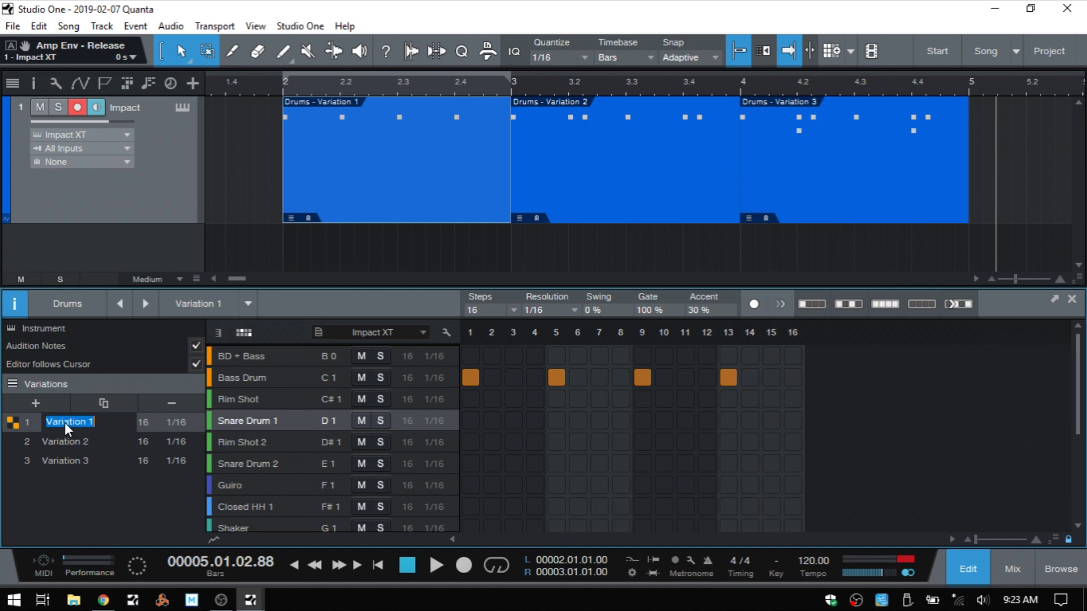
{"action": "type", "text": "Rename"}
{"action": "key", "text": "Return"}
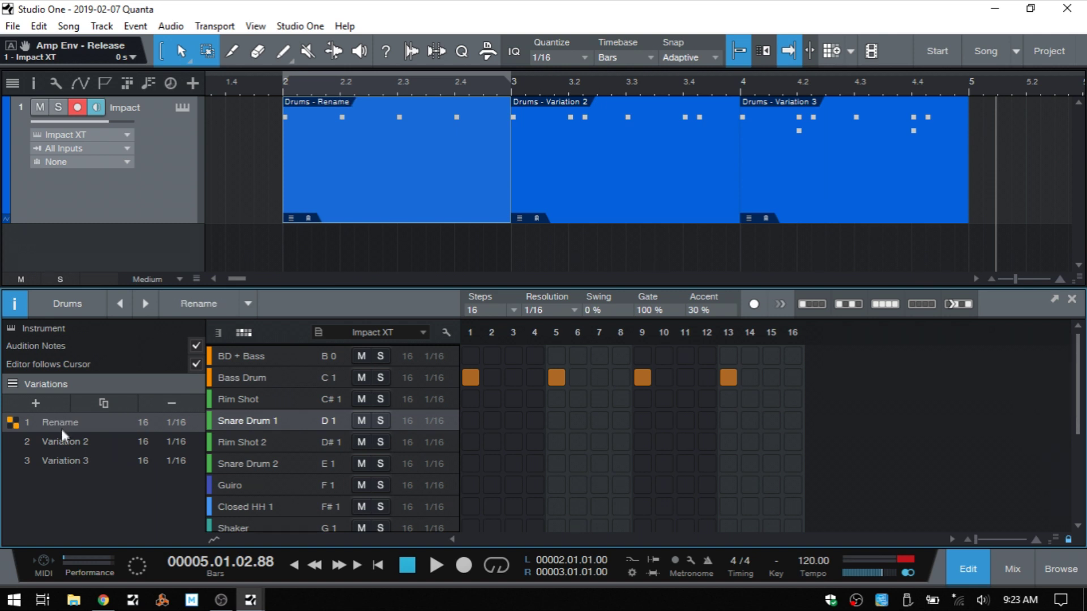
{"action": "left_click", "coordinate": [61, 440]}
{"action": "double_click", "coordinate": [58, 441]}
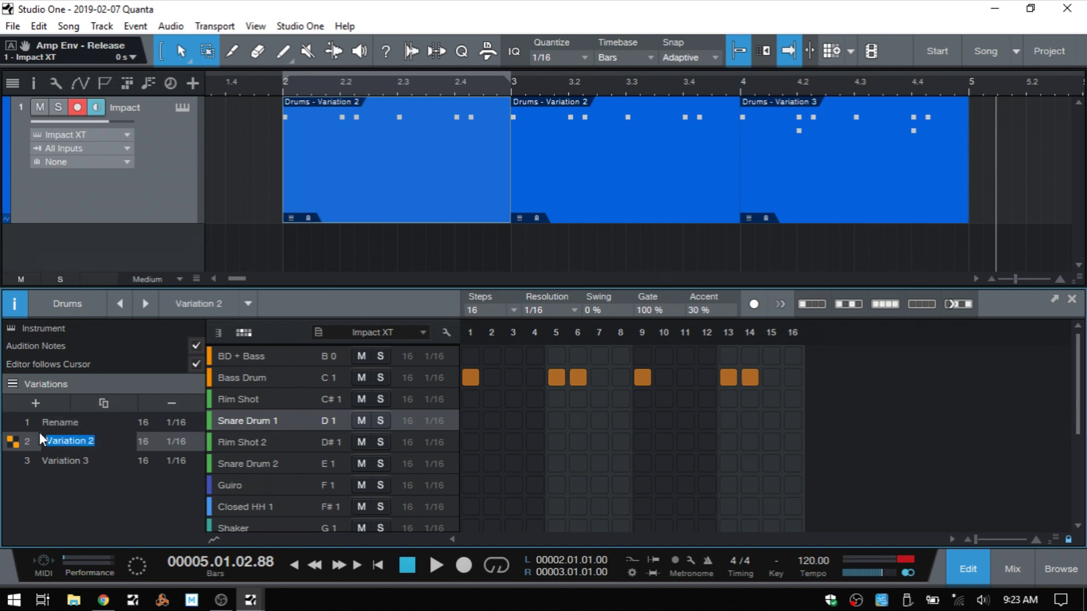
{"action": "type", "text": "Rename 2"}
{"action": "key", "text": "Return"}
{"action": "double_click", "coordinate": [69, 458]}
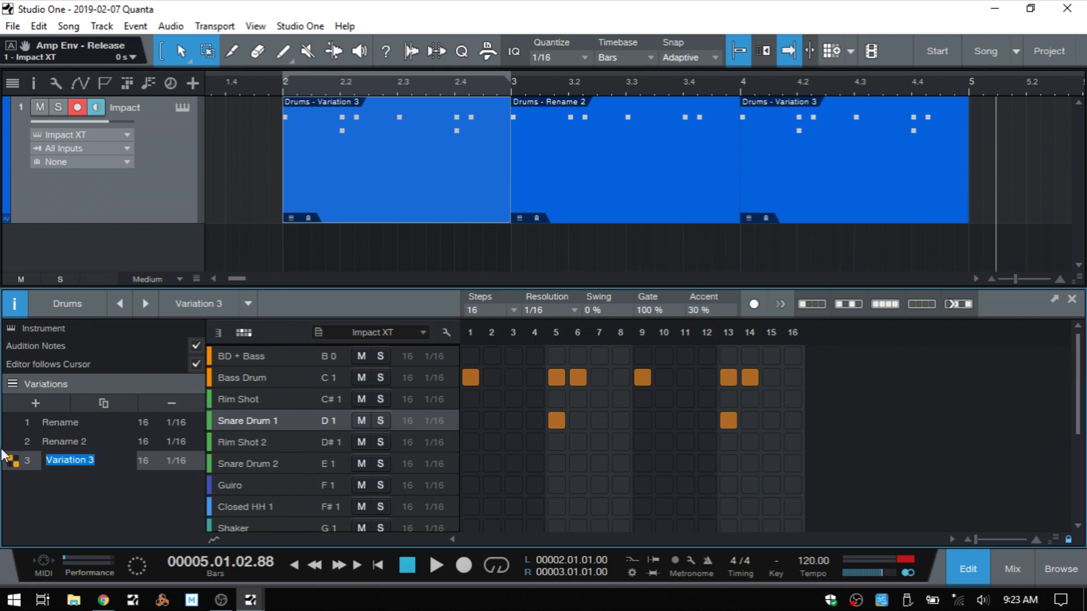
{"action": "type", "text": "Rename 3"}
{"action": "key", "text": "Return"}
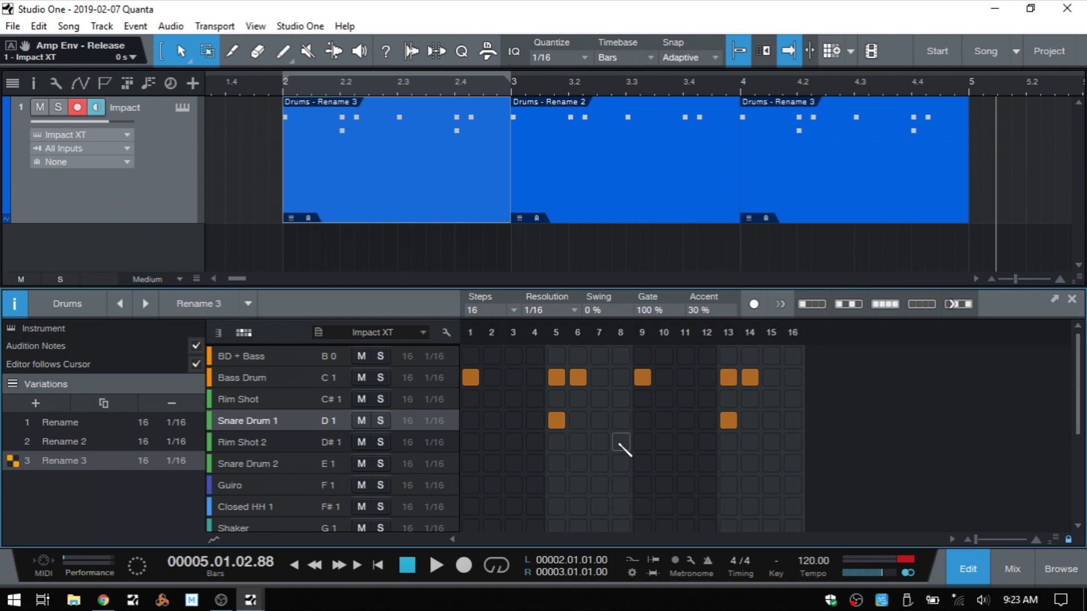
- Step through the bar 2–4 pattern events and set the bar-2 event to the Rename variation
{"action": "left_click", "coordinate": [270, 87]}
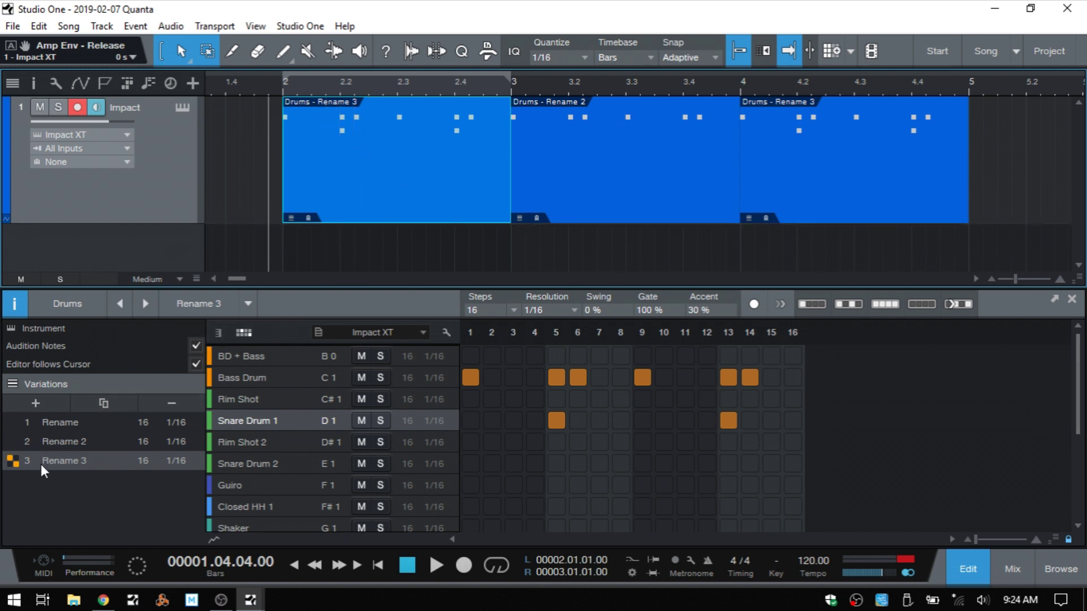
{"action": "left_click", "coordinate": [146, 303]}
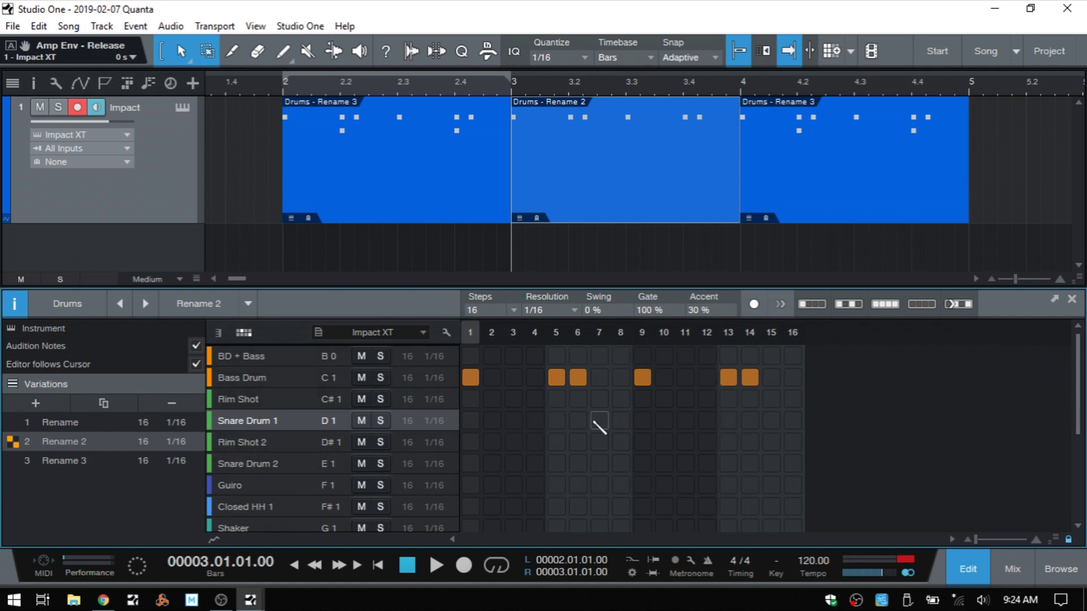
{"action": "left_click", "coordinate": [146, 304]}
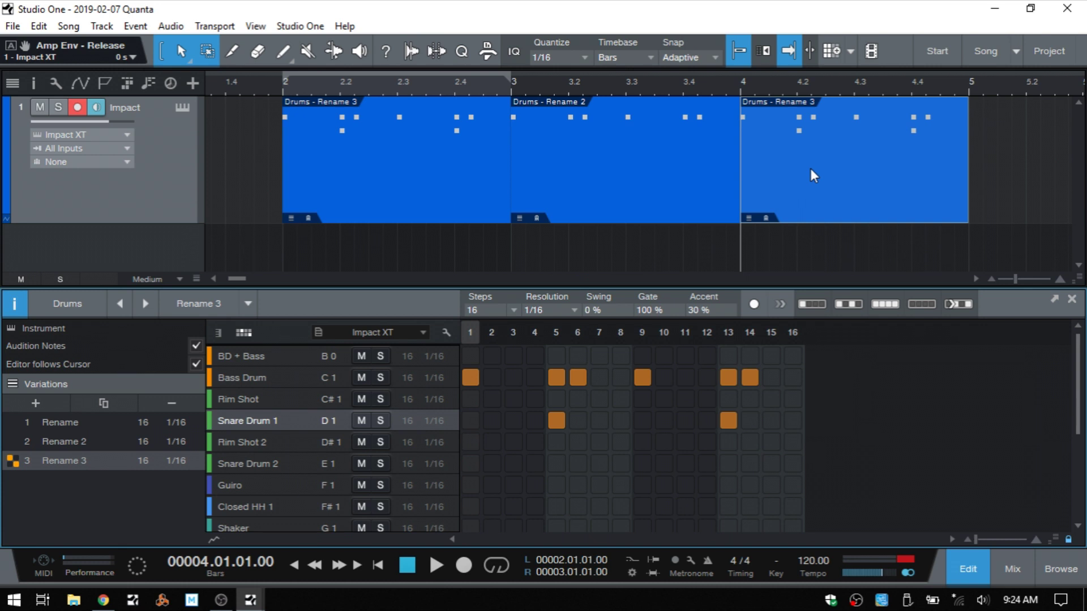
{"action": "left_click", "coordinate": [120, 306]}
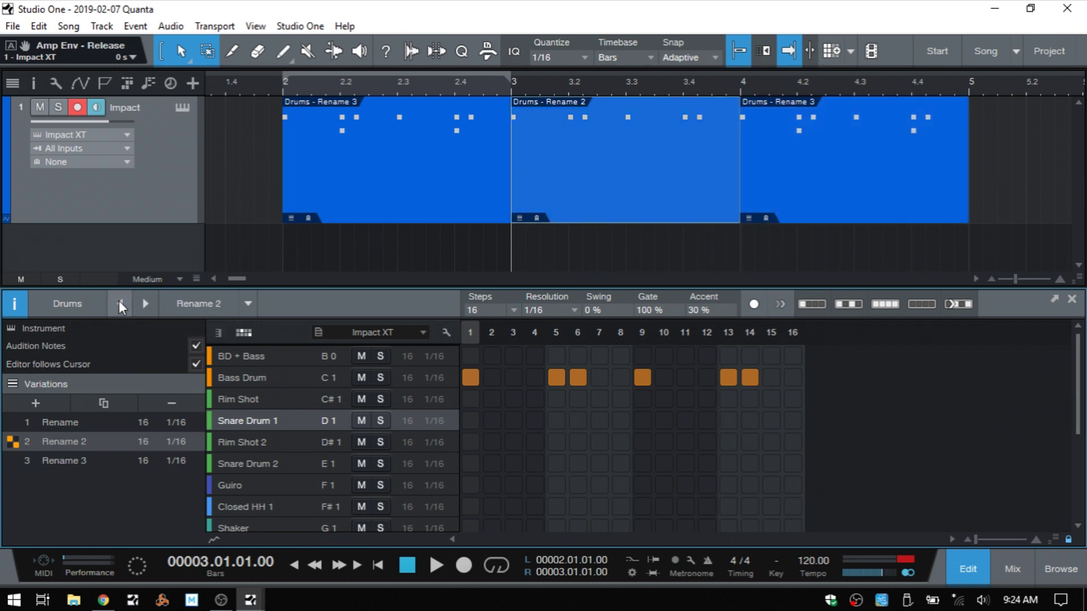
{"action": "left_click", "coordinate": [120, 306]}
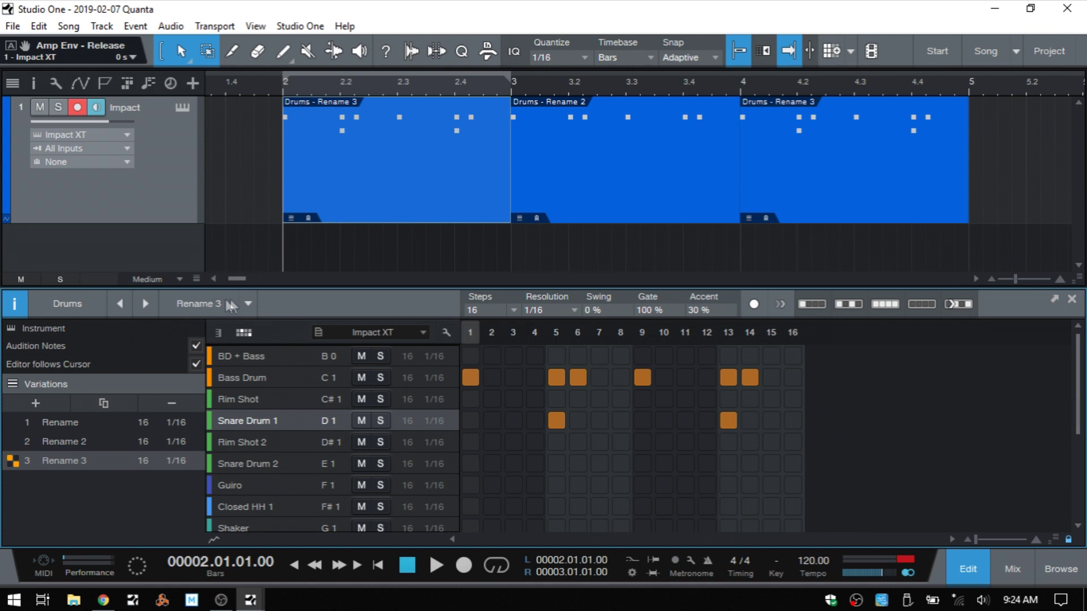
{"action": "left_click", "coordinate": [245, 304]}
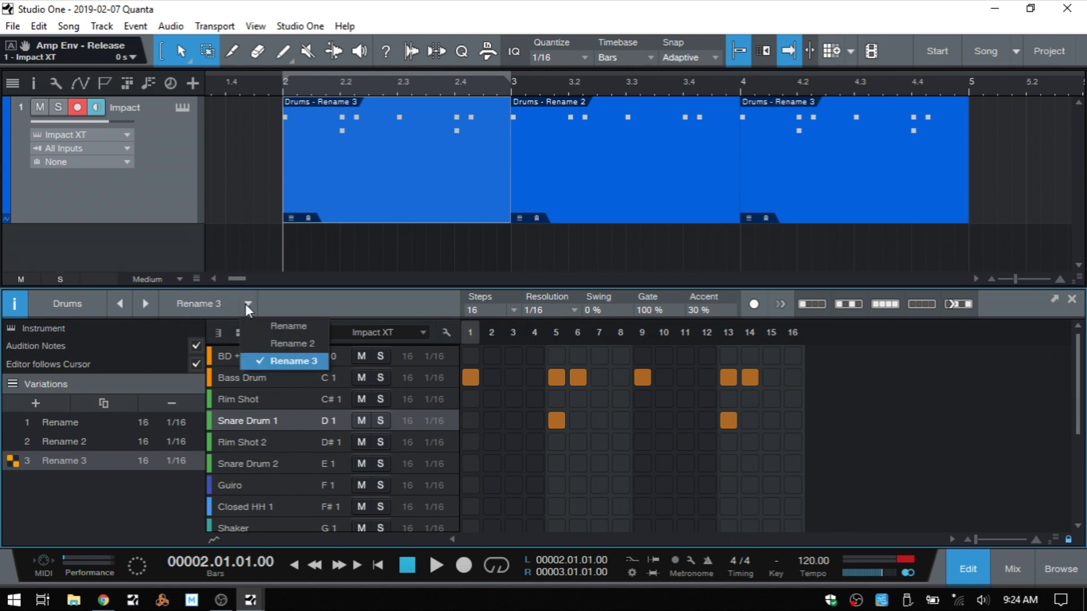
{"action": "left_click", "coordinate": [280, 325]}
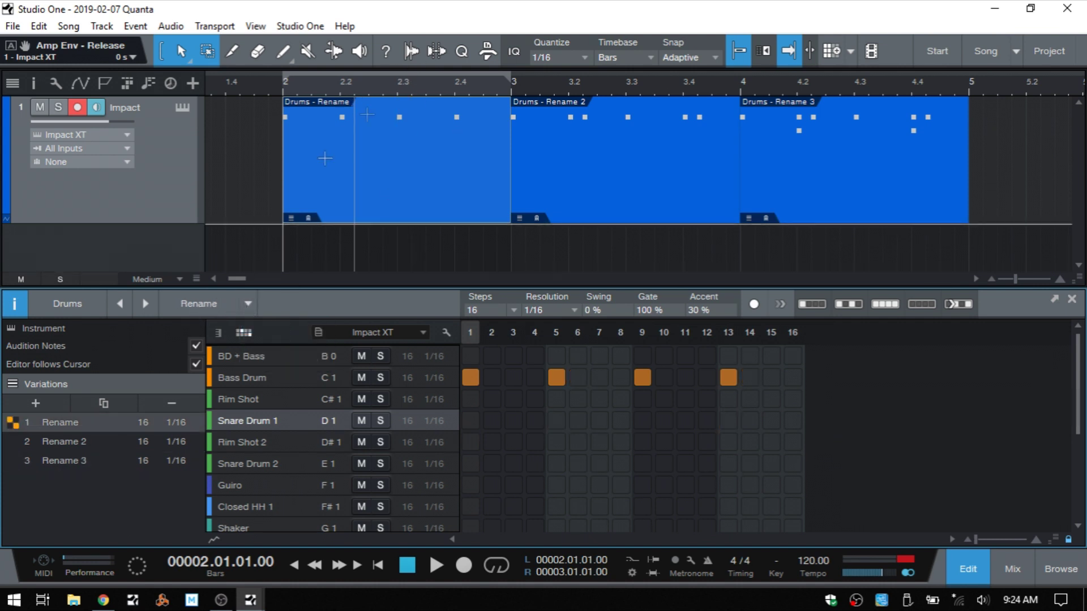
- Hide the instrument and variations side panel and zoom in on the first pattern event
{"action": "left_click", "coordinate": [11, 304]}
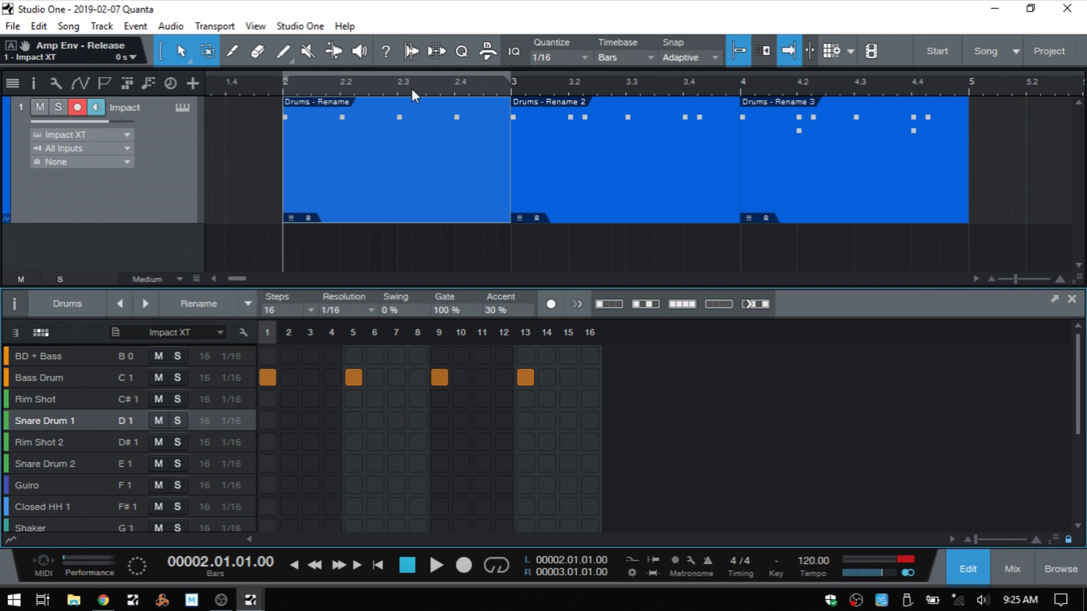
{"action": "left_click_drag", "start_coordinate": [414, 90], "coordinate": [609, 114]}
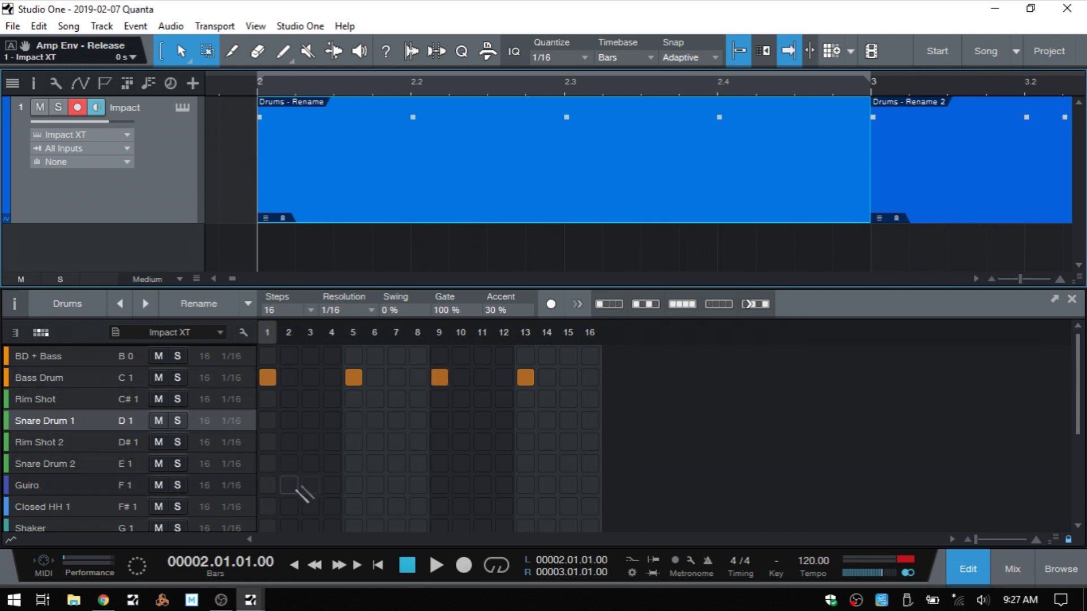
- Fill all 16 Closed HH 1 steps, then loop bar 2, trying swing before returning it to 0%
{"action": "left_click_drag", "start_coordinate": [267, 506], "coordinate": [594, 500]}
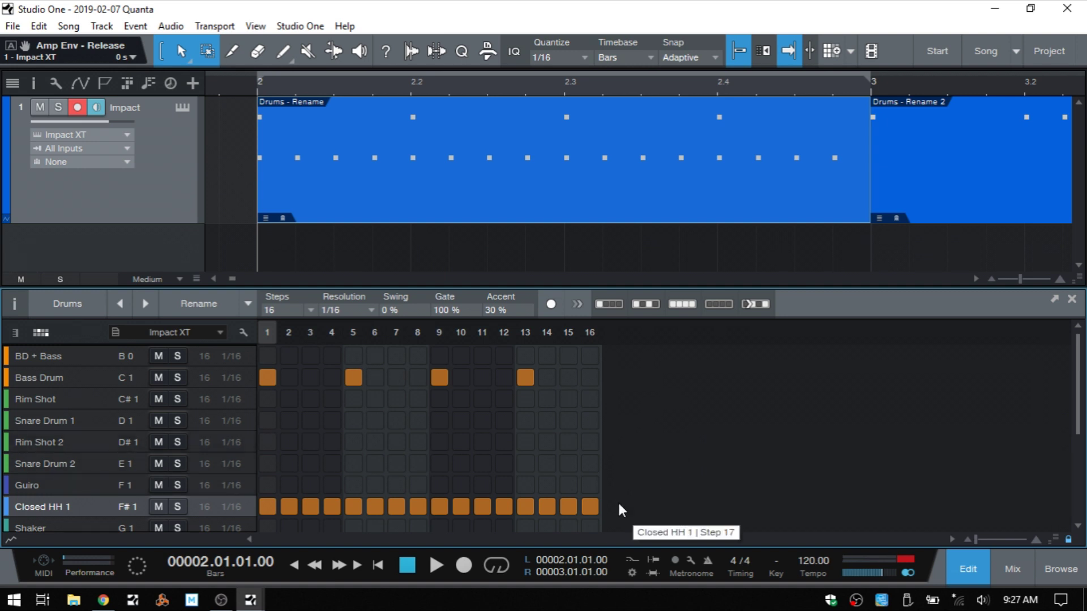
{"action": "key", "text": "space"}
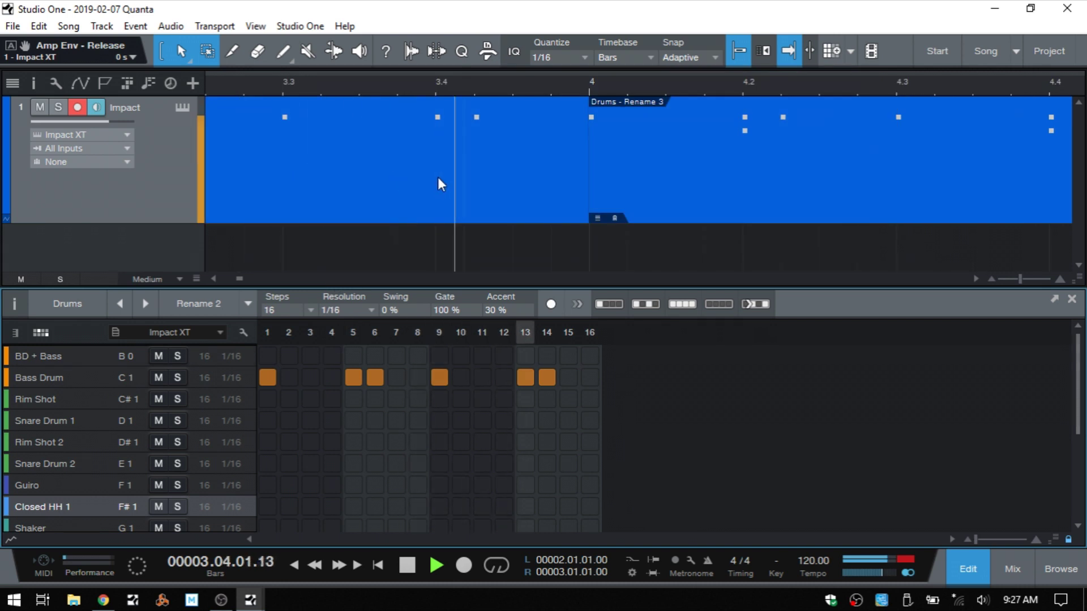
{"action": "key", "text": "KP_Divide"}
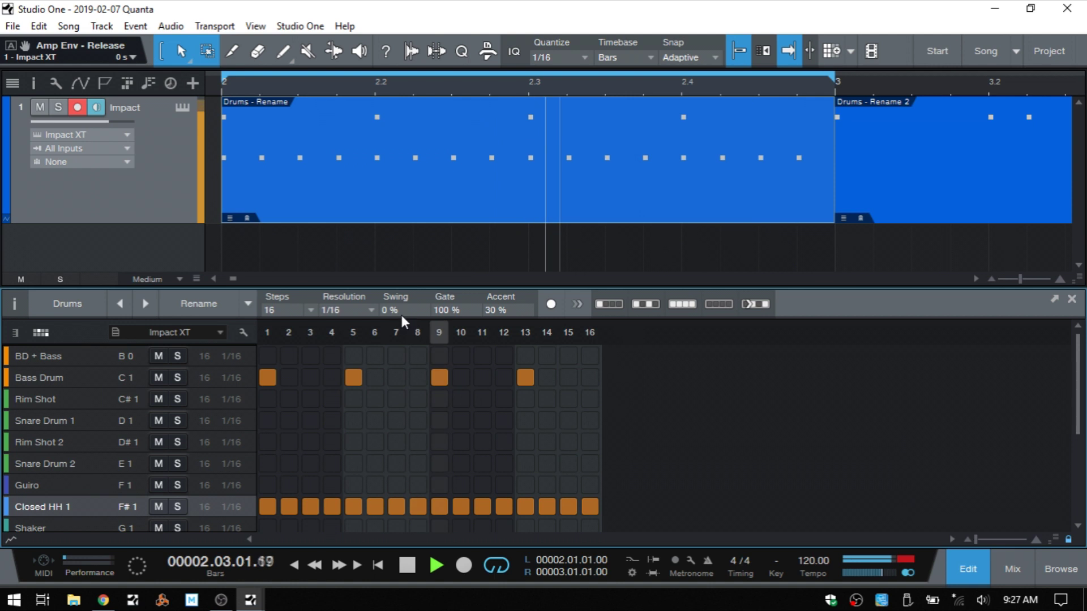
{"action": "left_click_drag", "start_coordinate": [396, 312], "coordinate": [417, 202]}
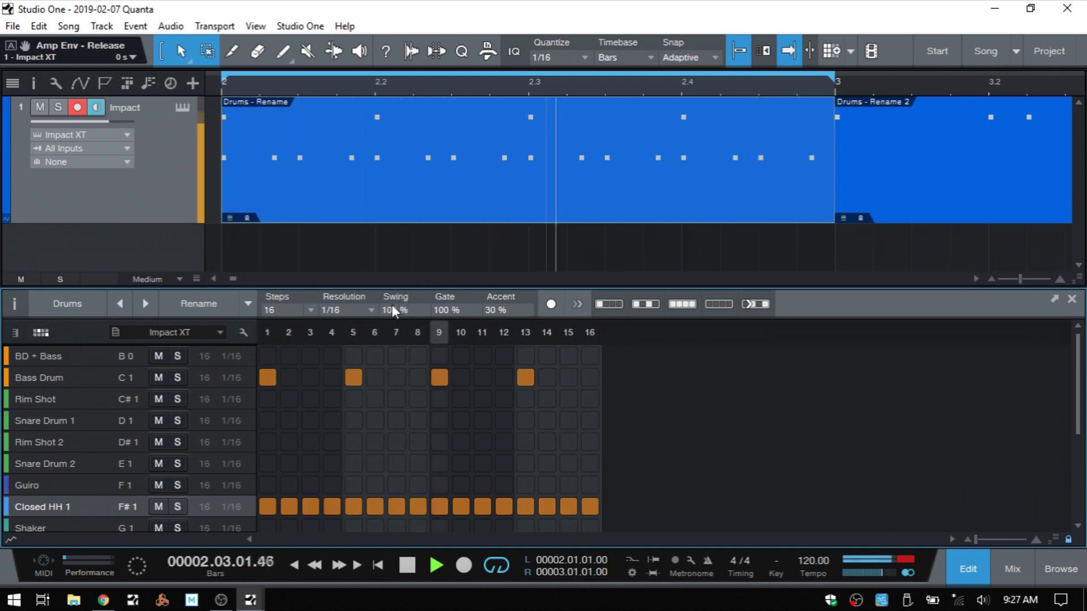
{"action": "left_click_drag", "start_coordinate": [391, 306], "coordinate": [429, 467]}
{"action": "key", "text": "space"}
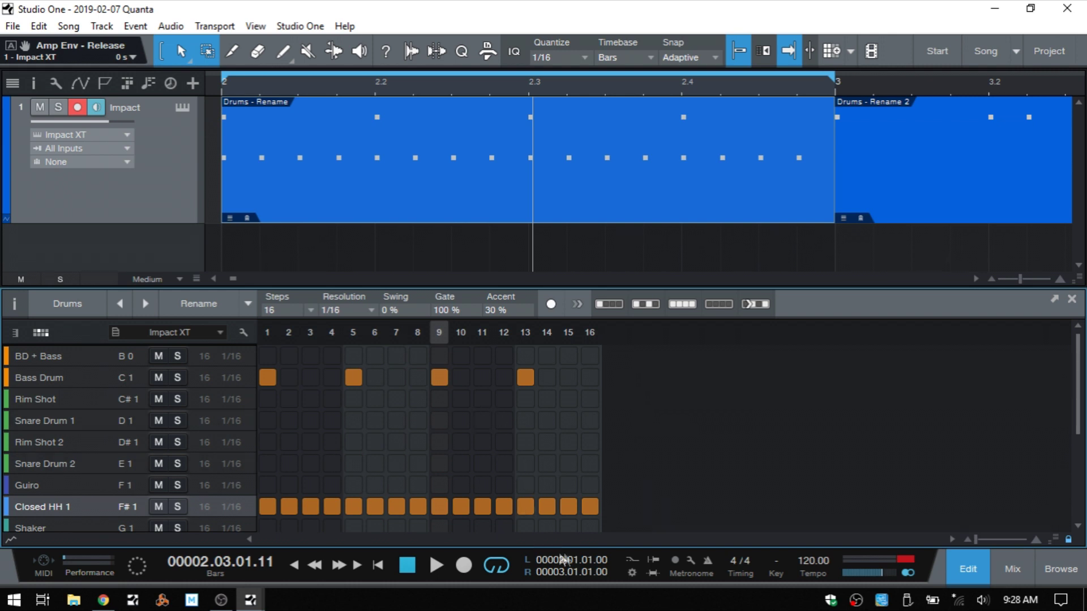
- Clear Closed HH 1 steps 13–16 and Bass Drum steps 1 and 5; add BD + Bass on steps 1 and 9
{"action": "left_click_drag", "start_coordinate": [589, 505], "coordinate": [279, 504]}
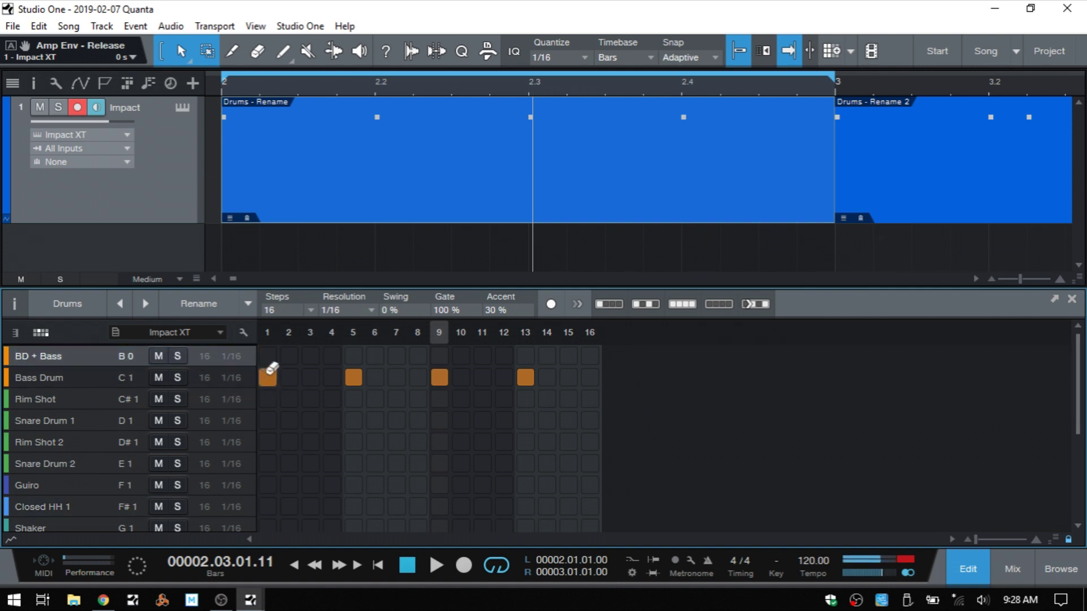
{"action": "left_click_drag", "start_coordinate": [269, 372], "coordinate": [548, 376]}
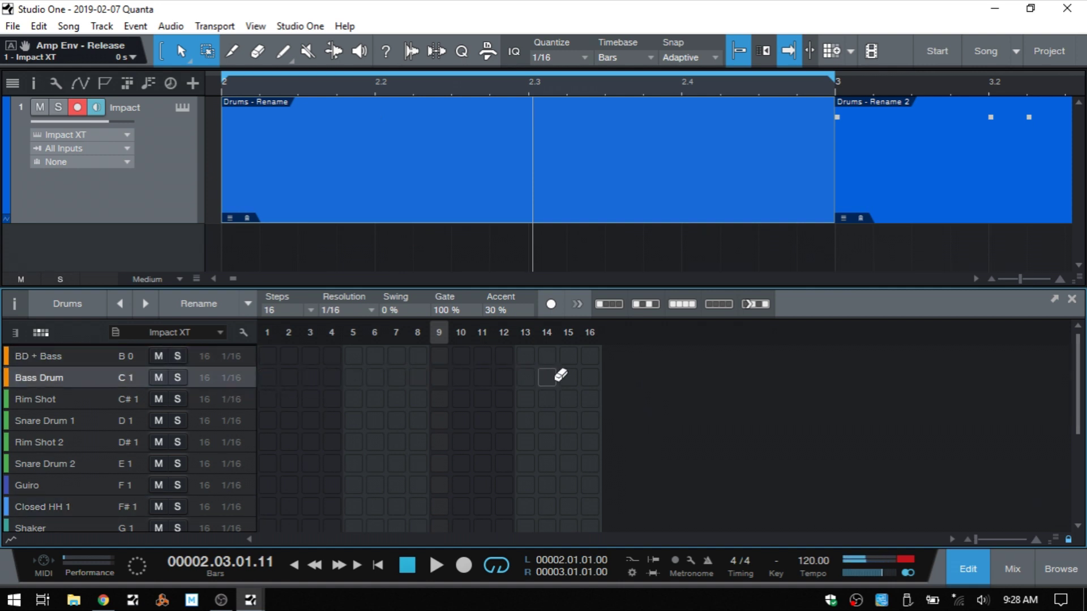
{"action": "left_click", "coordinate": [269, 358]}
{"action": "left_click", "coordinate": [439, 355]}
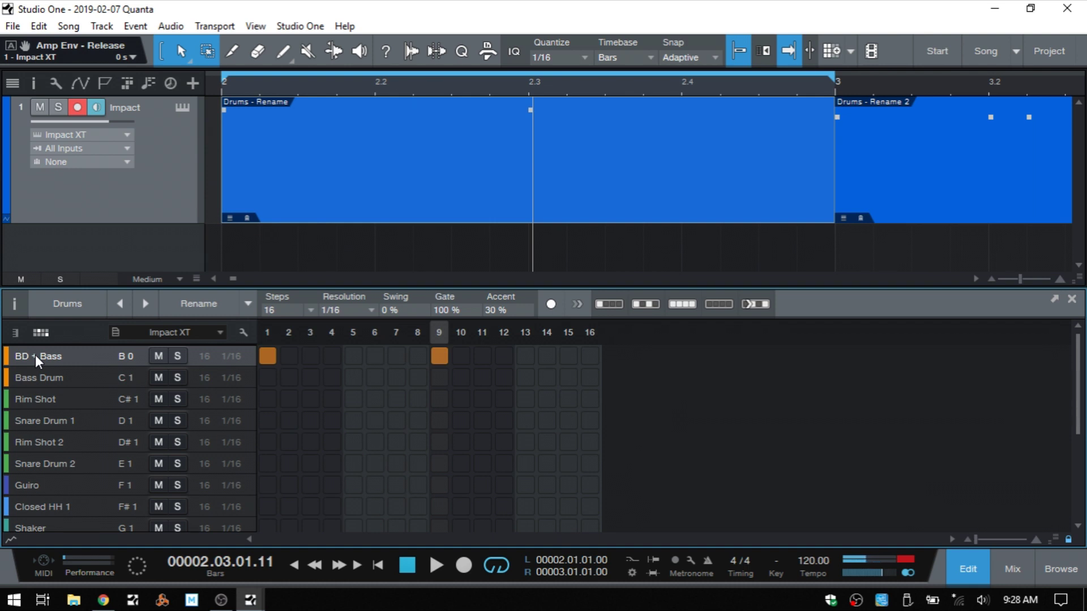
- Lower the pattern's gate to 0% while auditioning playback
{"action": "key", "text": "space"}
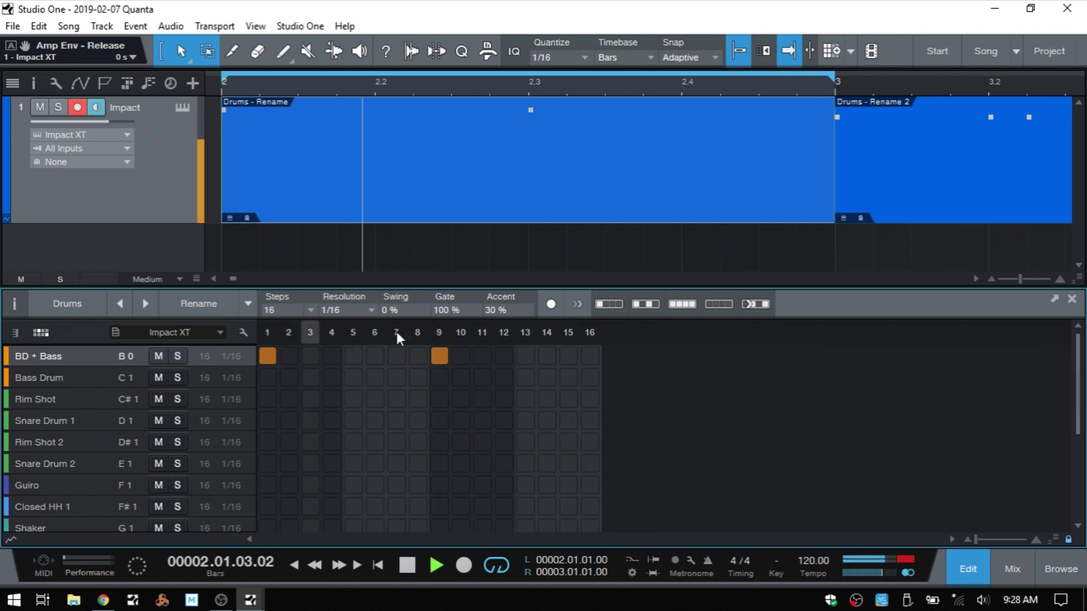
{"action": "left_click_drag", "start_coordinate": [442, 307], "coordinate": [444, 418]}
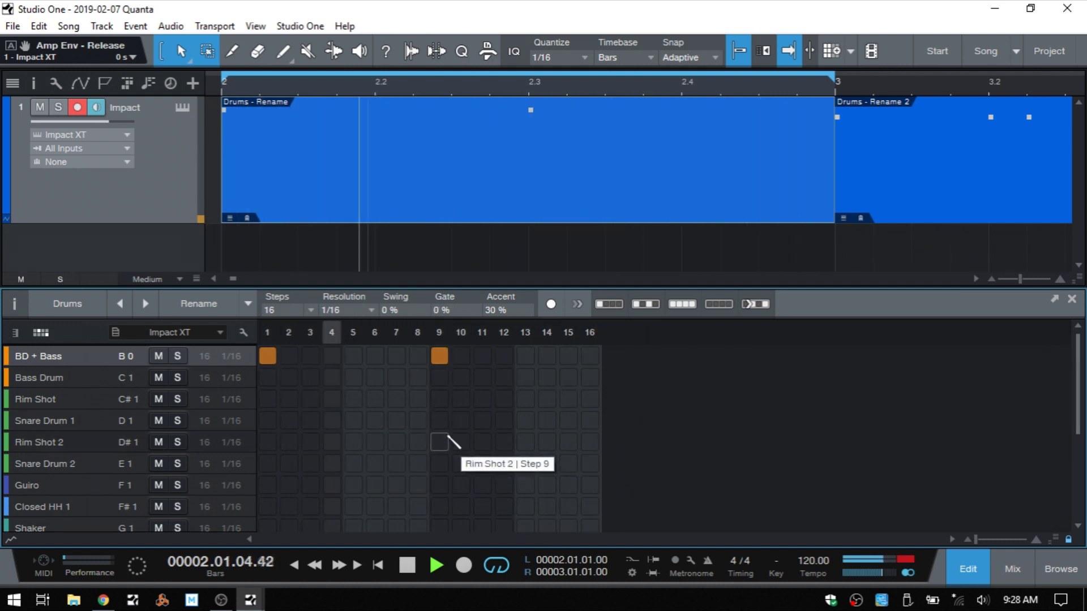
{"action": "key", "text": "space"}
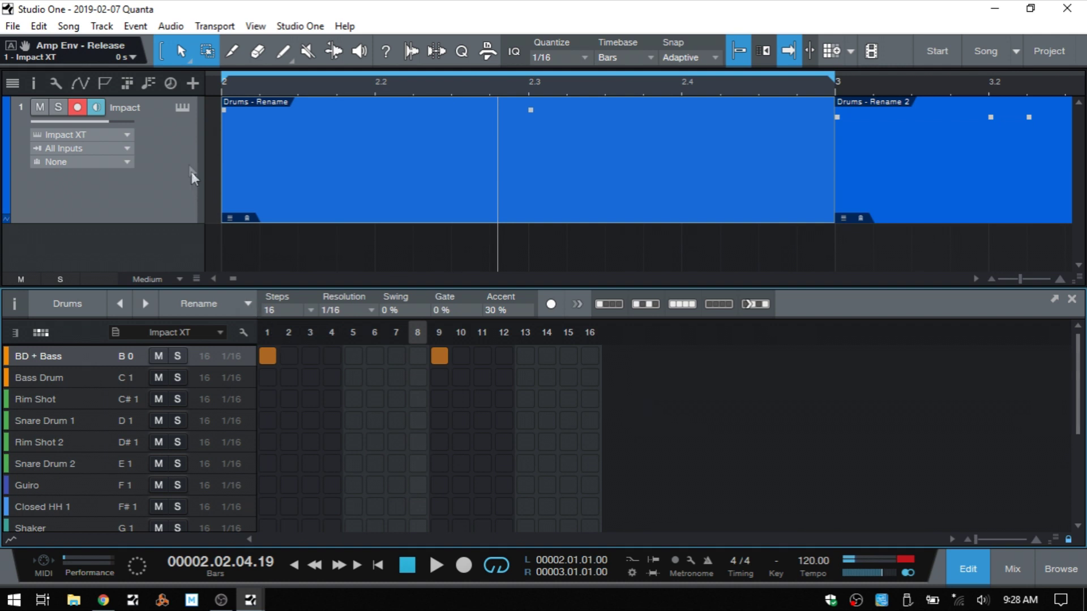
{"action": "left_click", "coordinate": [183, 107]}
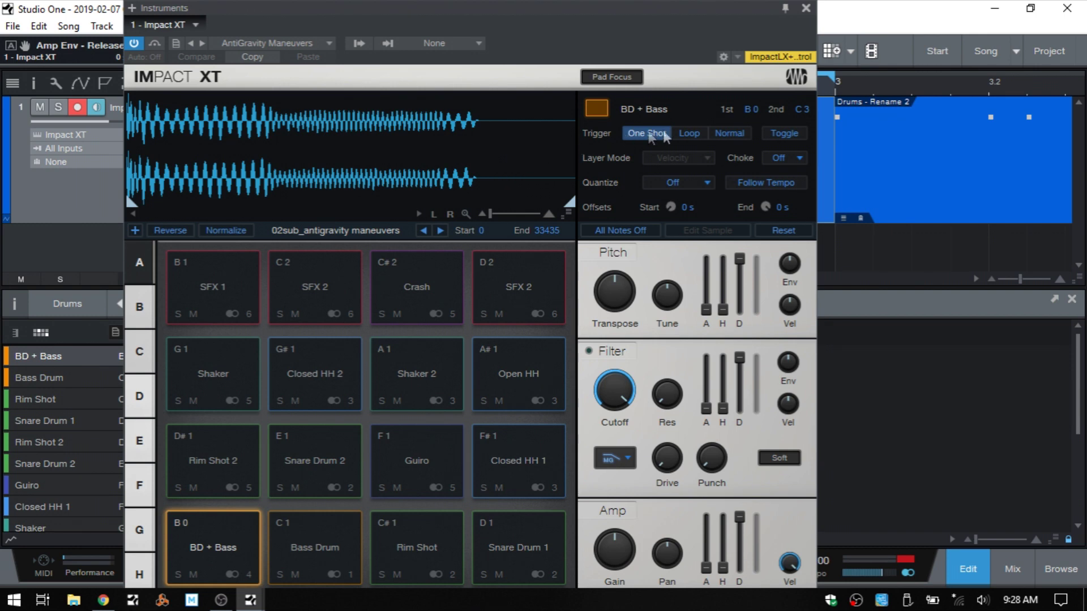
- Switch the BD + Bass pad's Trigger from One Shot to Normal in Impact XT
{"action": "left_click", "coordinate": [731, 135]}
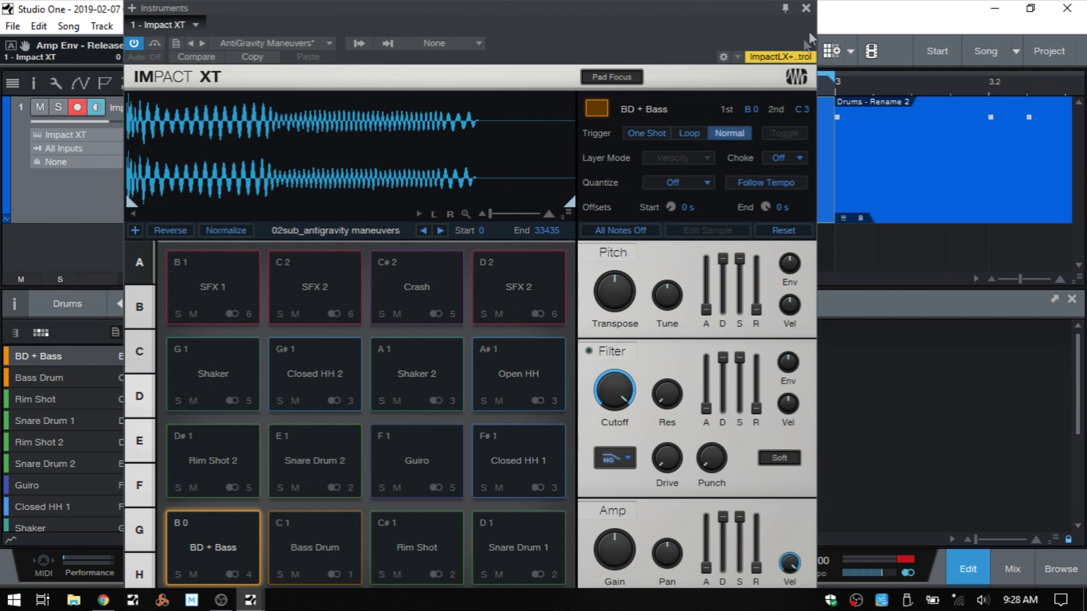
{"action": "left_click", "coordinate": [806, 8]}
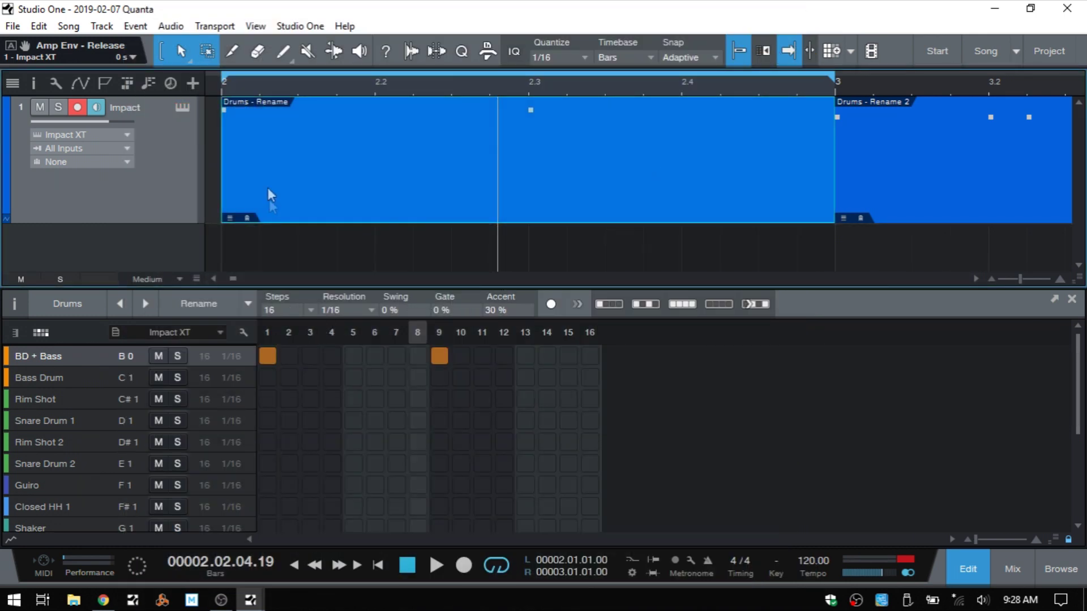
{"action": "left_click", "coordinate": [222, 86]}
- Raise the pattern's gate to 200% while playing back from bar 2
{"action": "key", "text": "space"}
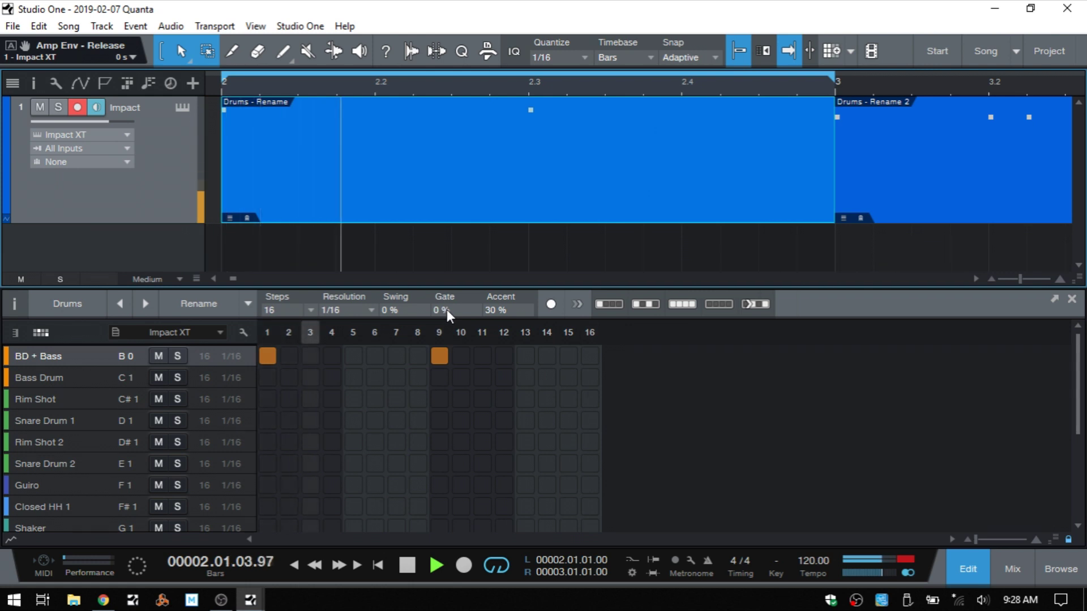
{"action": "left_click_drag", "start_coordinate": [447, 310], "coordinate": [476, 197]}
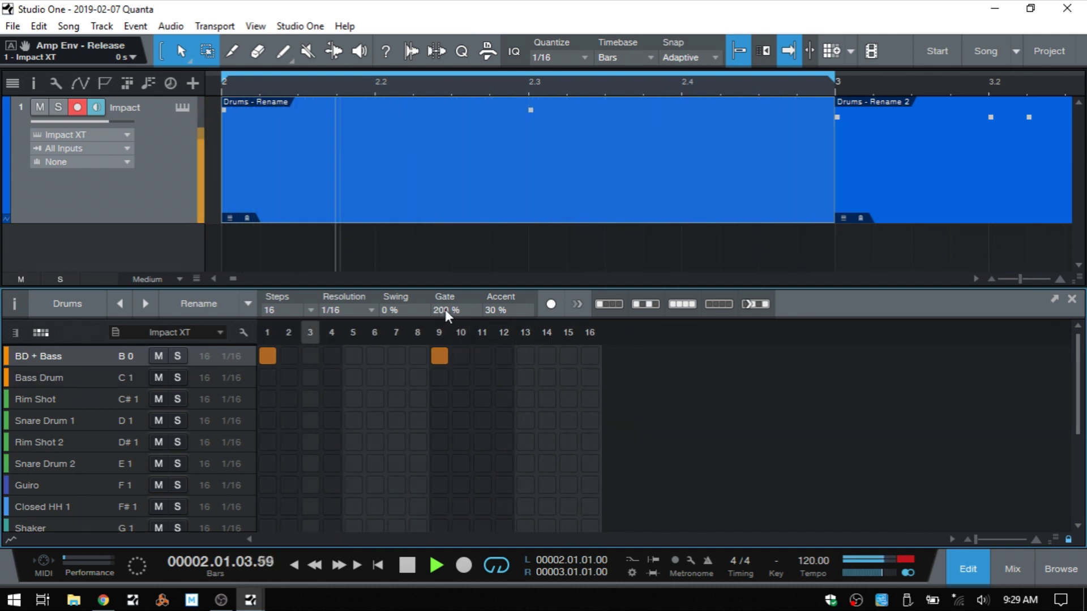
{"action": "key", "text": "space"}
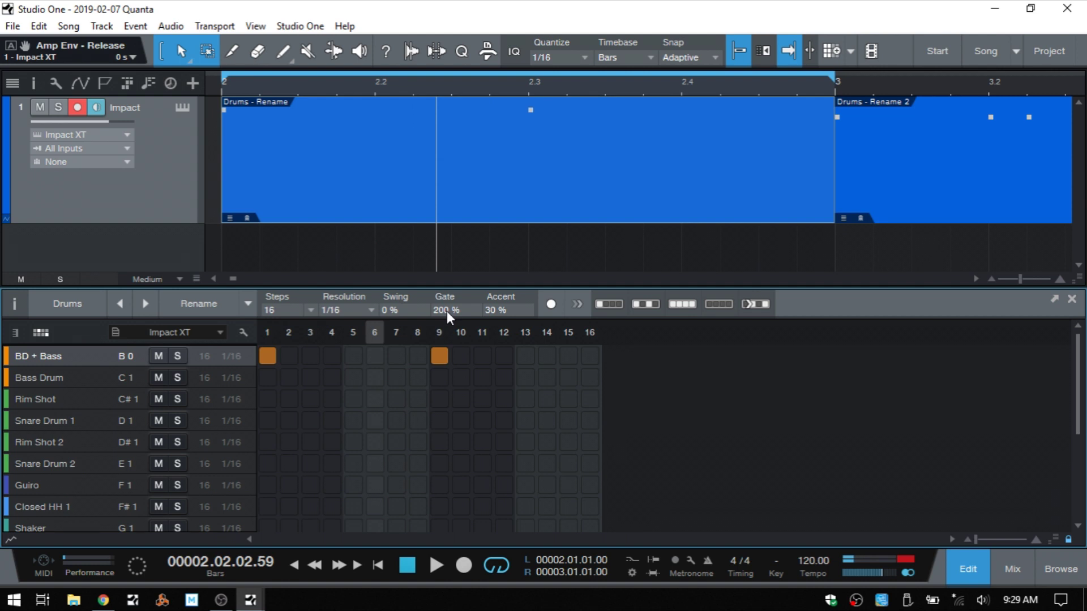
{"action": "left_click", "coordinate": [14, 333]}
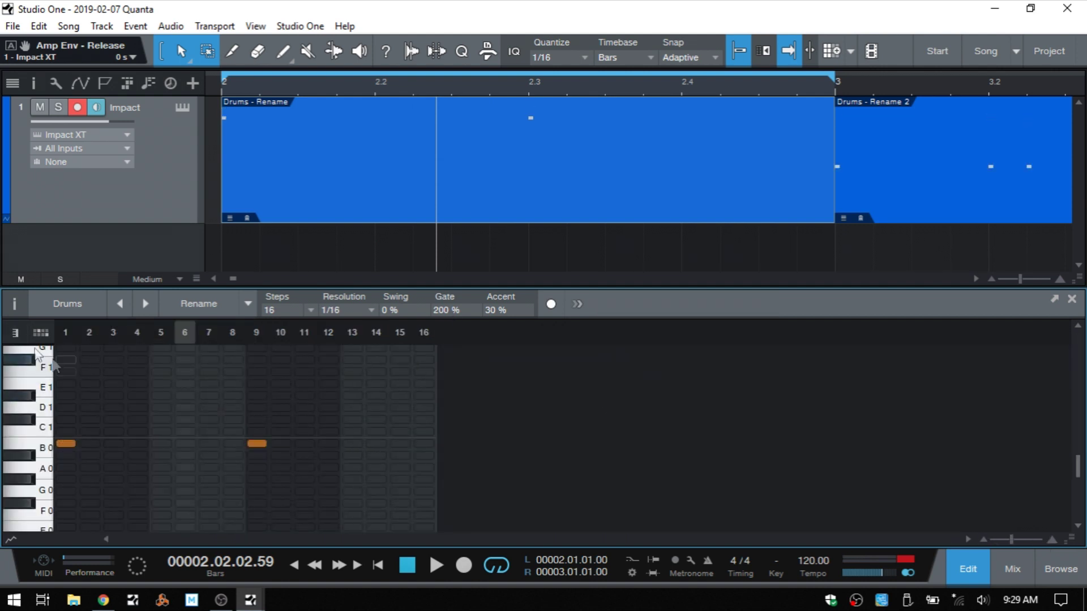
- Return to the drum-lane view and set the BD + Bass pad's Trigger back to One Shot
{"action": "left_click", "coordinate": [42, 332]}
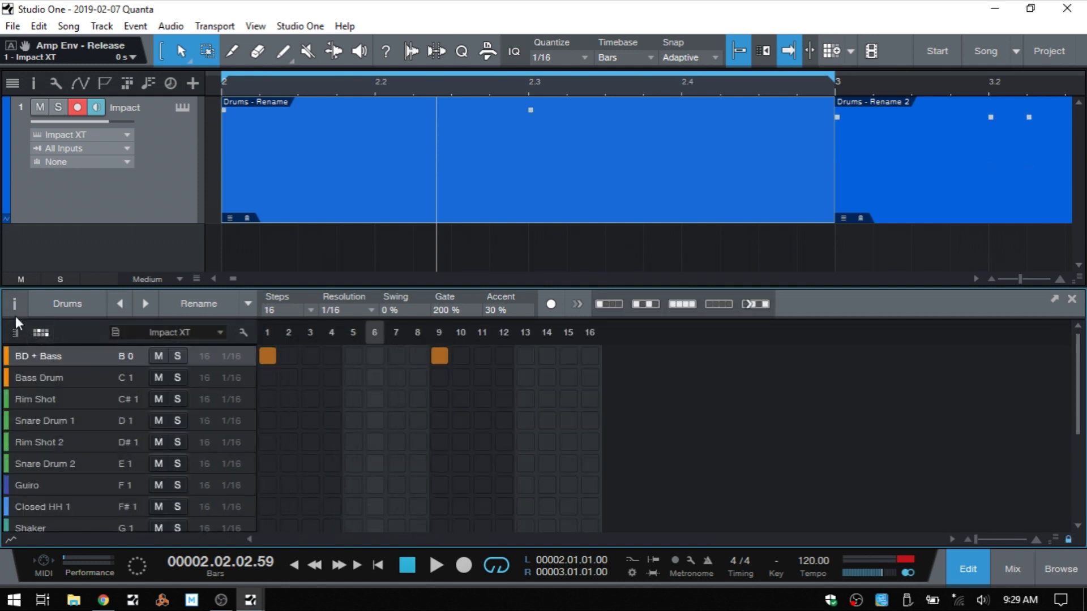
{"action": "left_click", "coordinate": [16, 307]}
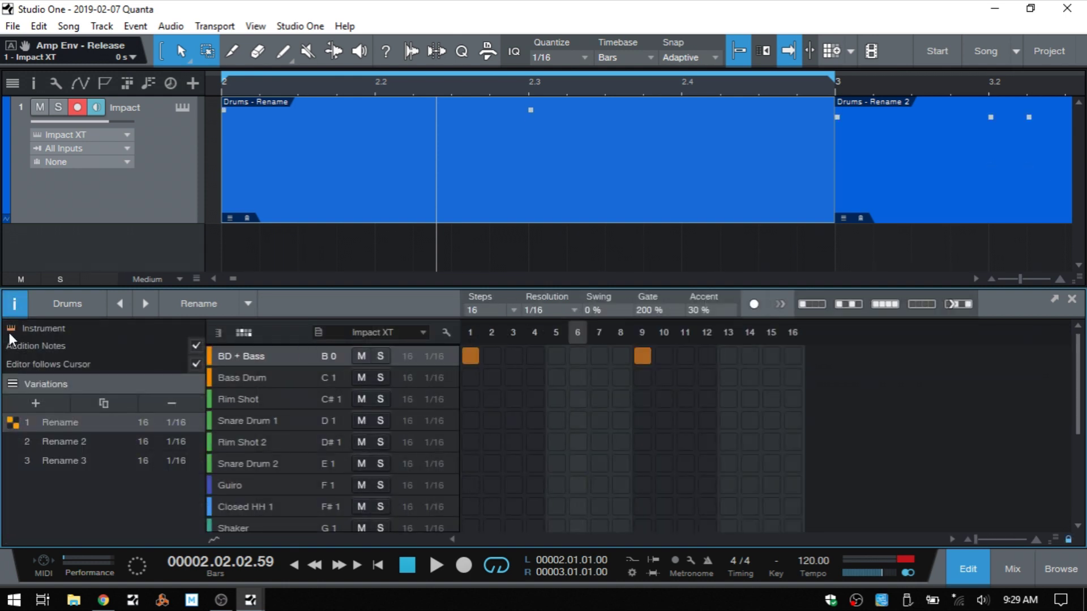
{"action": "left_click", "coordinate": [9, 331]}
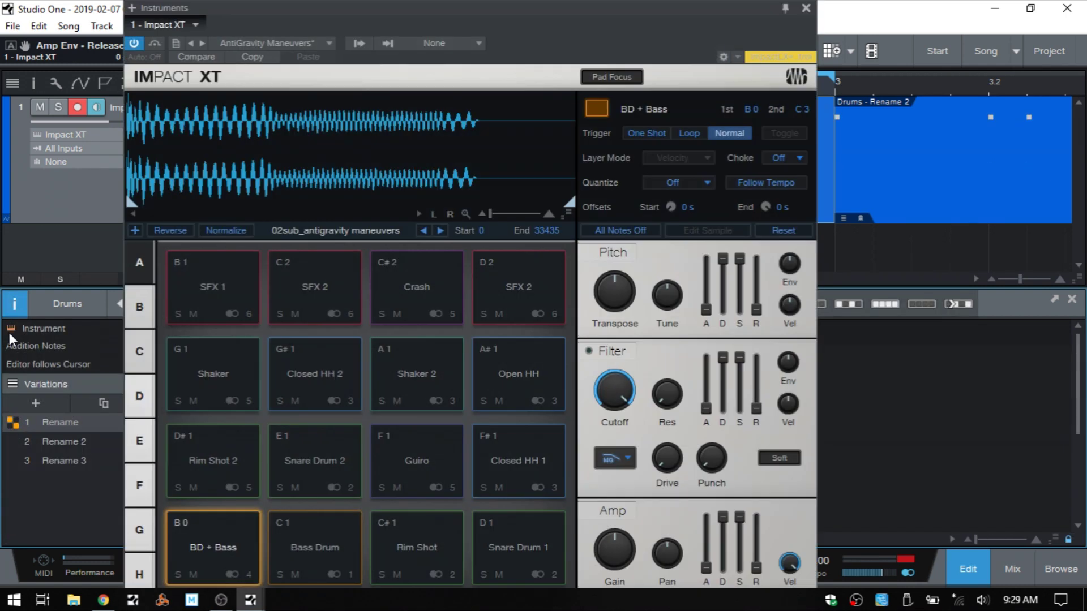
{"action": "left_click", "coordinate": [648, 133]}
{"action": "left_click", "coordinate": [805, 8]}
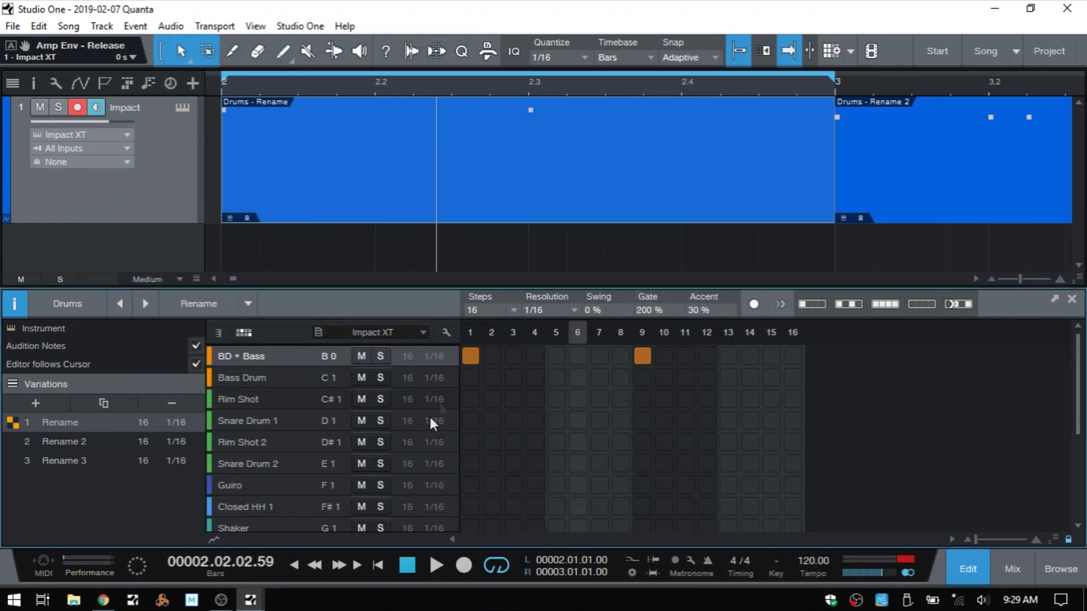
{"action": "left_click", "coordinate": [16, 304]}
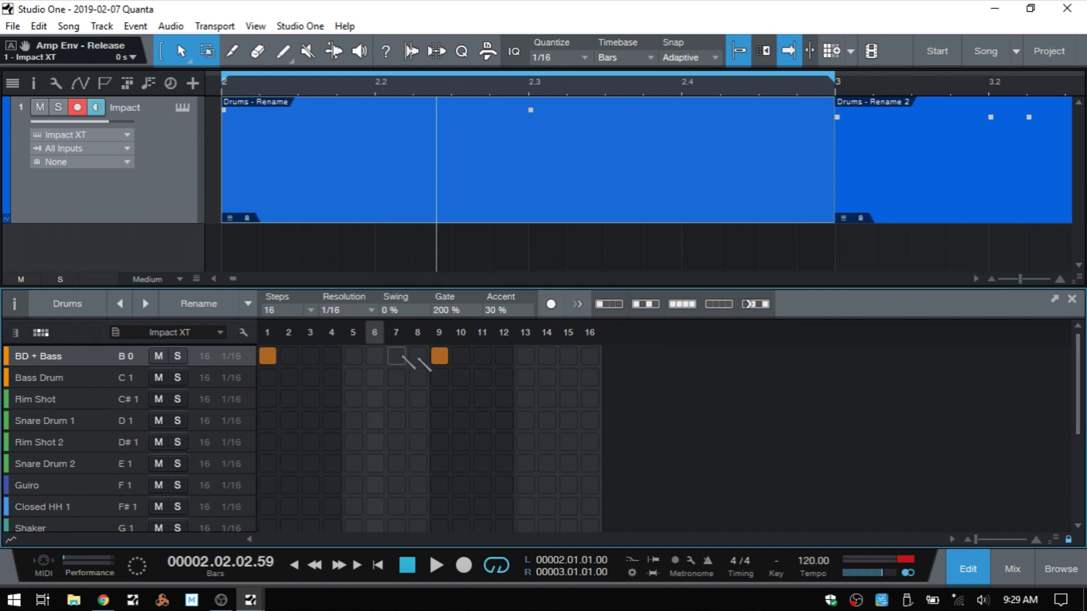
- Clear the BD + Bass hits on steps 9 and 1 and move the step position back to step 2
{"action": "left_click", "coordinate": [439, 356]}
{"action": "left_click", "coordinate": [267, 356]}
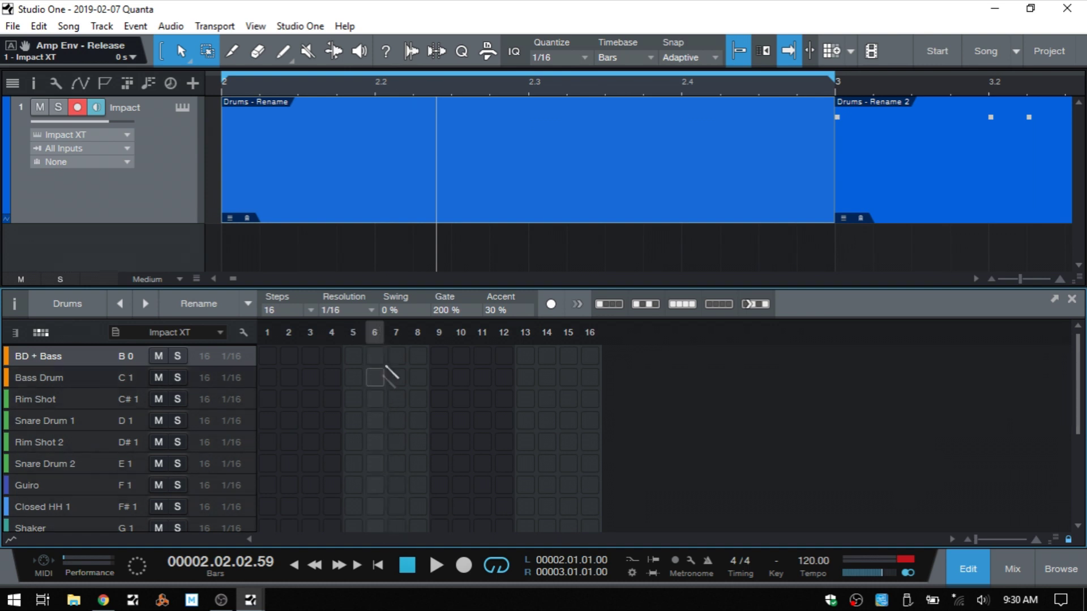
{"action": "left_click", "coordinate": [349, 327]}
{"action": "left_click", "coordinate": [323, 328]}
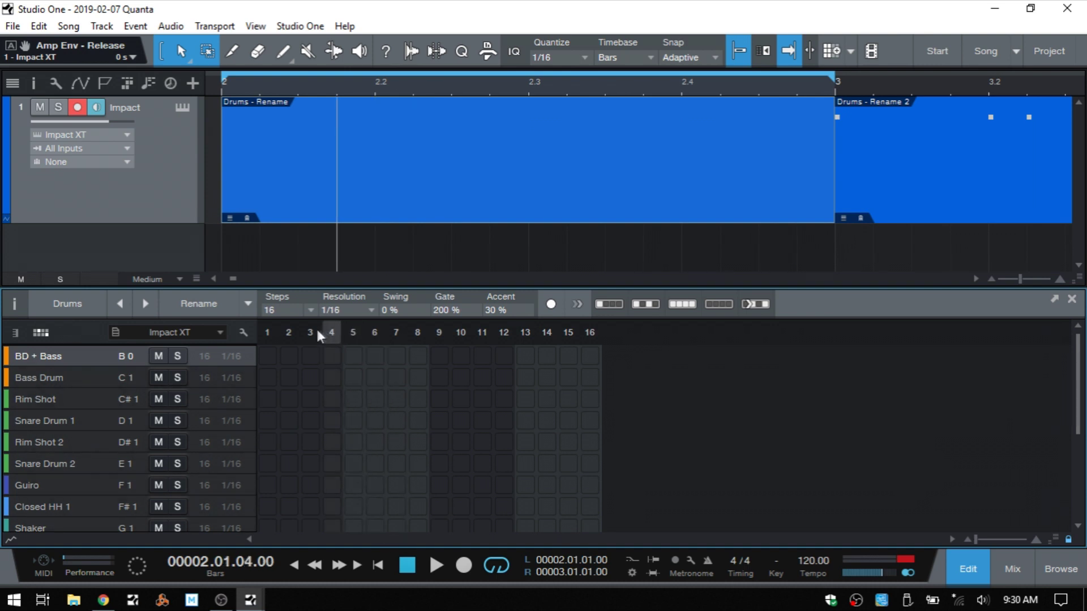
{"action": "left_click", "coordinate": [311, 333]}
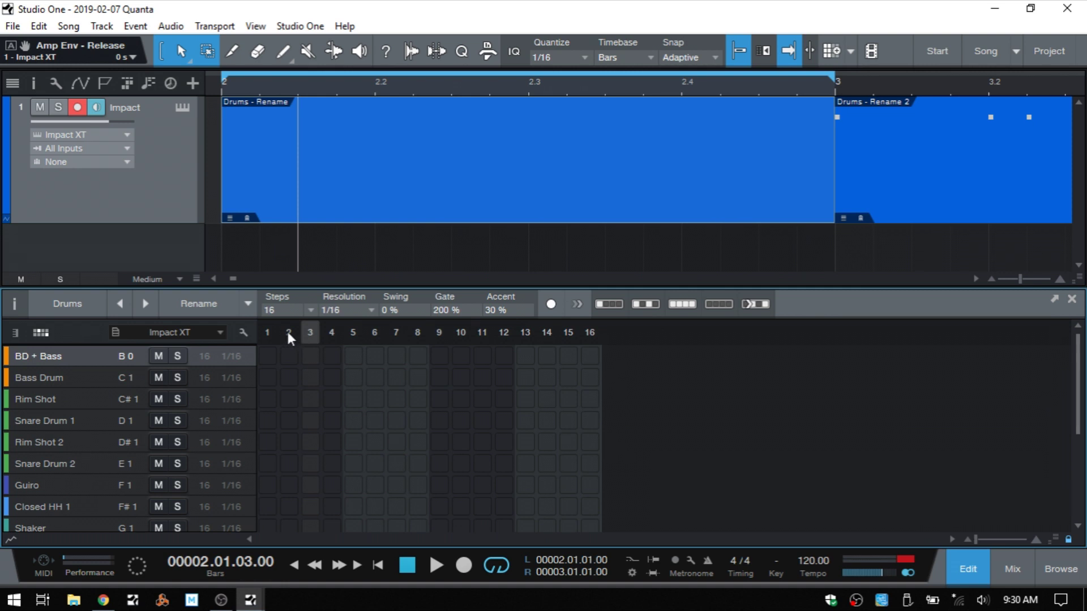
{"action": "left_click", "coordinate": [287, 330]}
- Step-record Bass Drum hits on steps 1, 2, 5 and 6 with rests on steps 3 and 4
{"action": "left_click", "coordinate": [266, 328]}
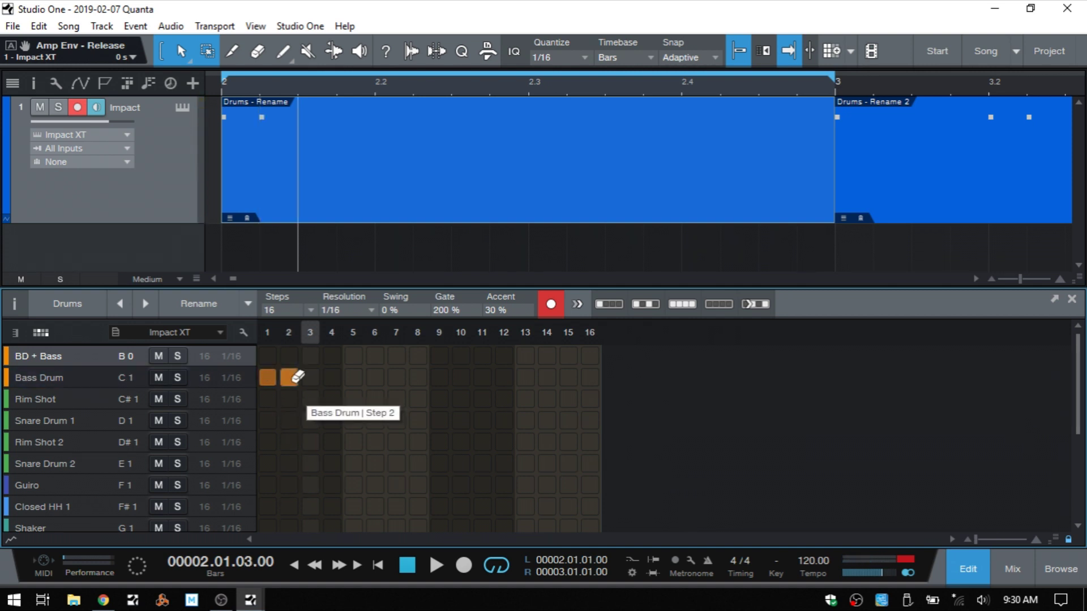
{"action": "left_click", "coordinate": [578, 303]}
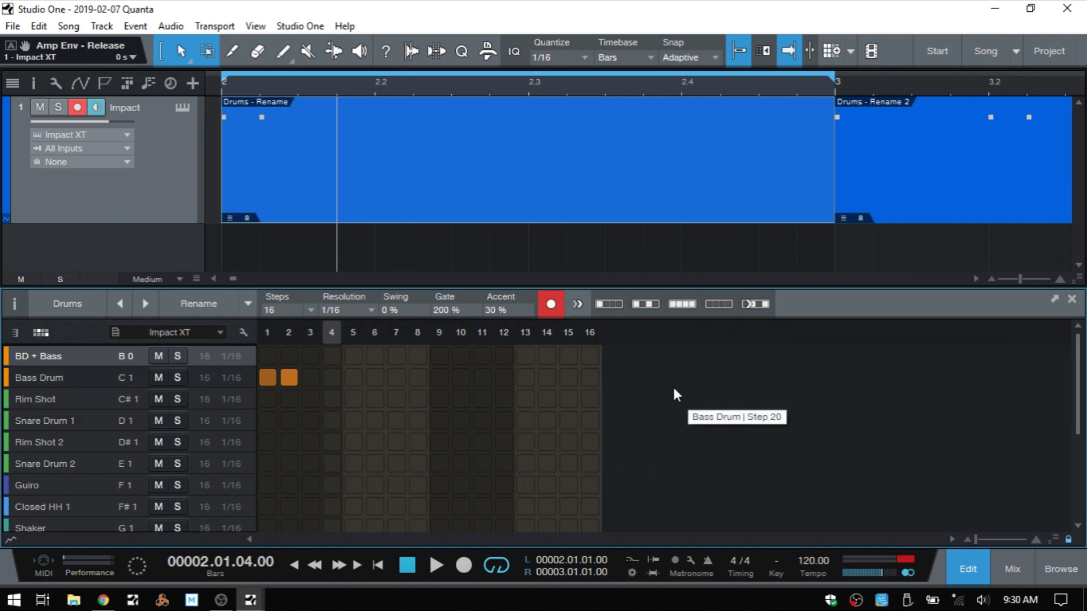
{"action": "key", "text": "Right"}
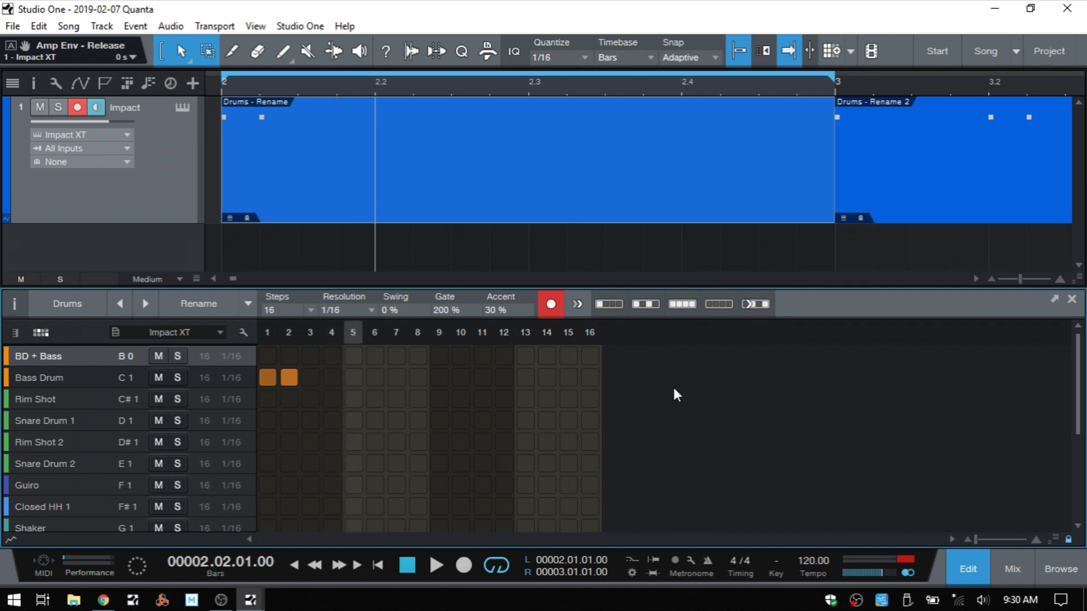
{"action": "key", "text": "a"}
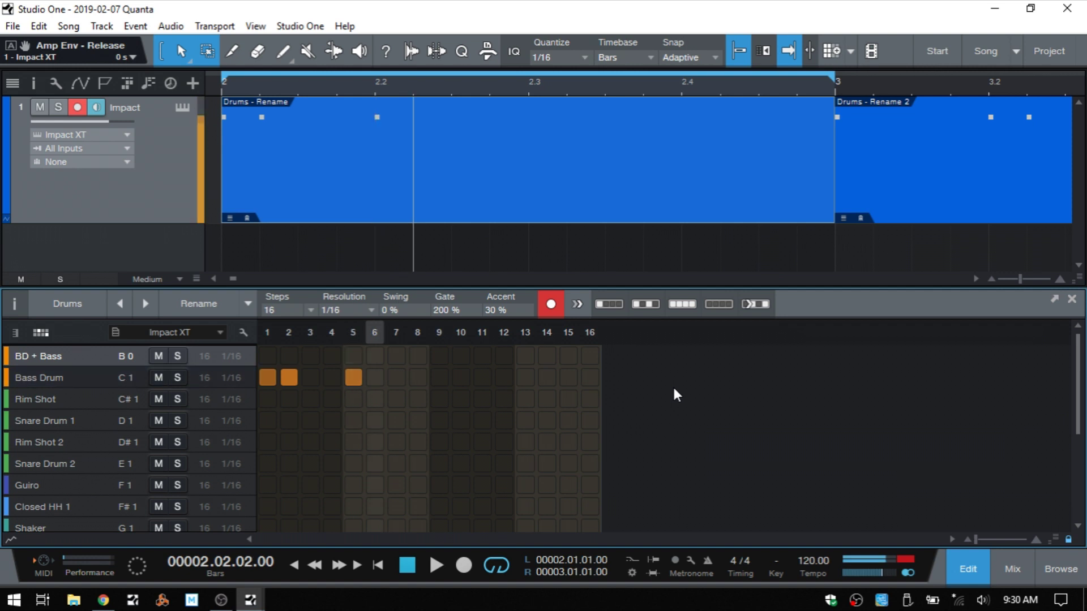
{"action": "key", "text": "a"}
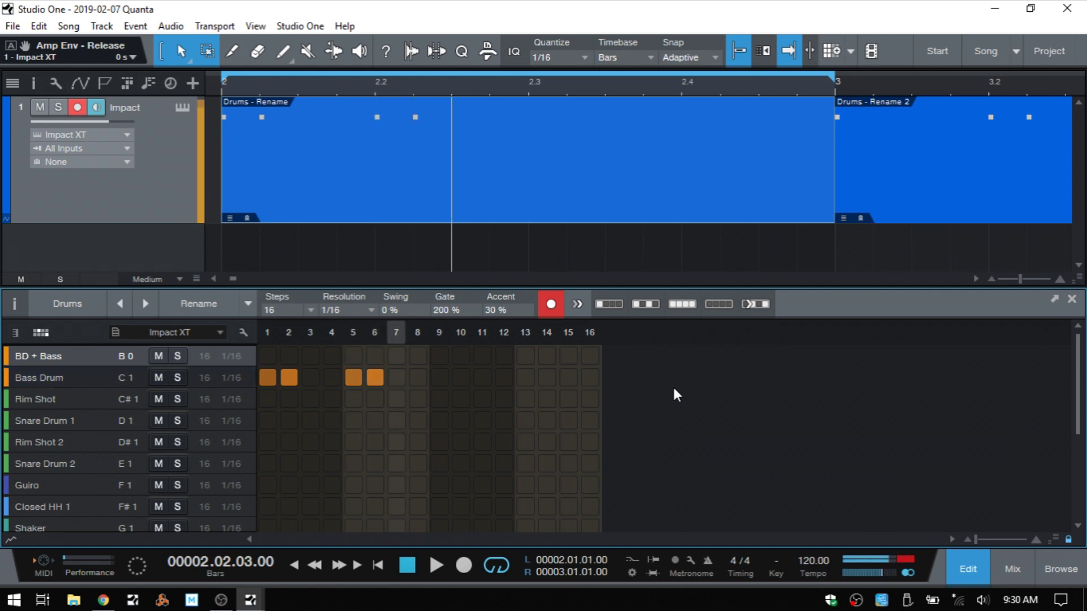
- Step-record Snare Drum 1, Closed HH 1, Guiro, Shaker, Rim Shot 2 and Snare Drum 2 on steps 7–12
{"action": "key", "text": "s"}
{"action": "key", "text": "t"}
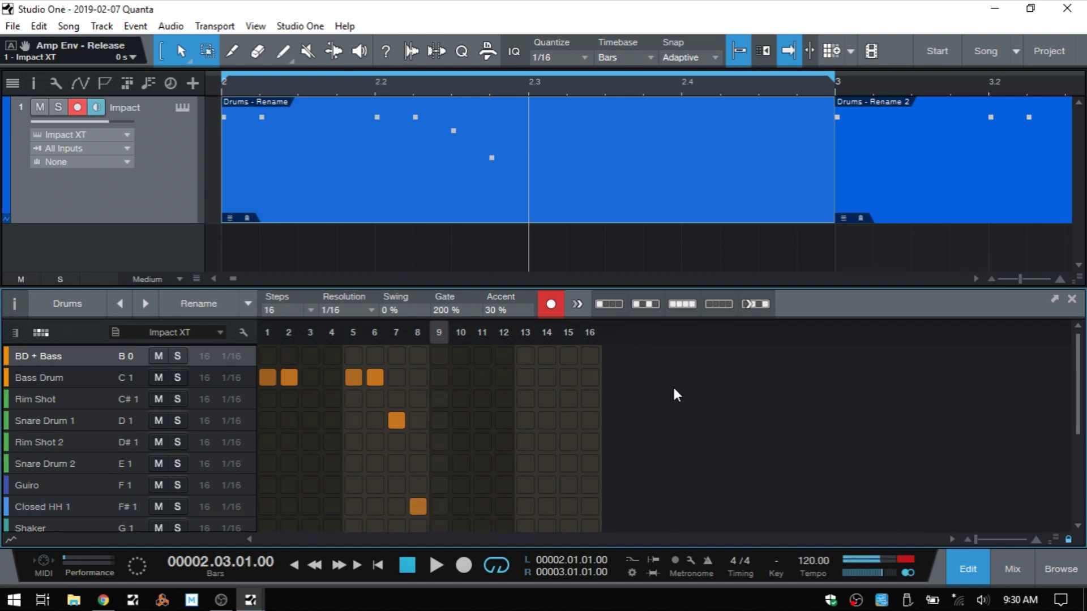
{"action": "key", "text": "f"}
{"action": "key", "text": "g"}
{"action": "key", "text": "e"}
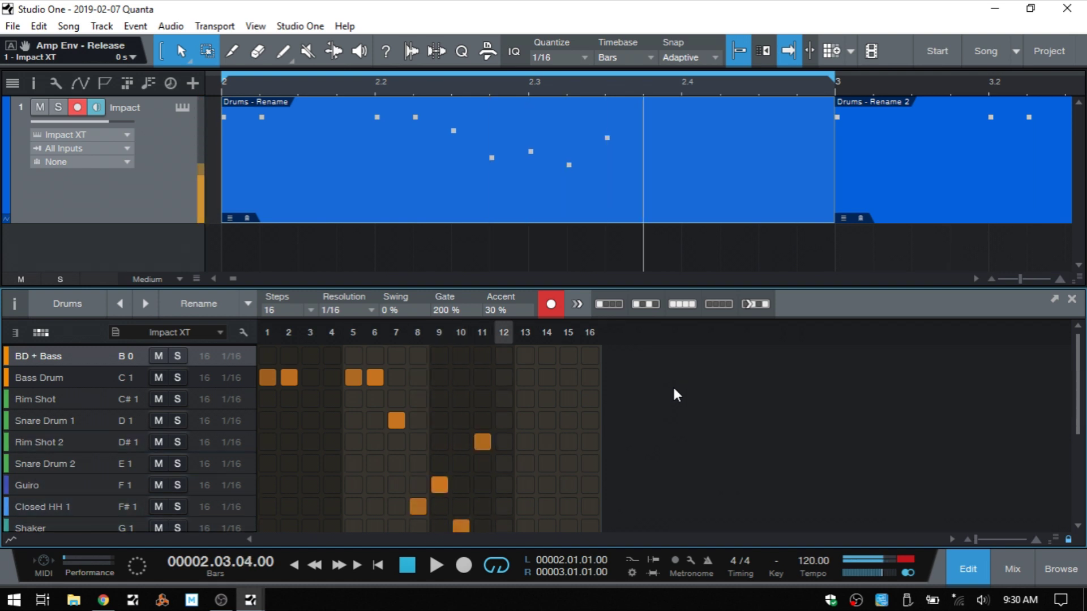
{"action": "key", "text": "d"}
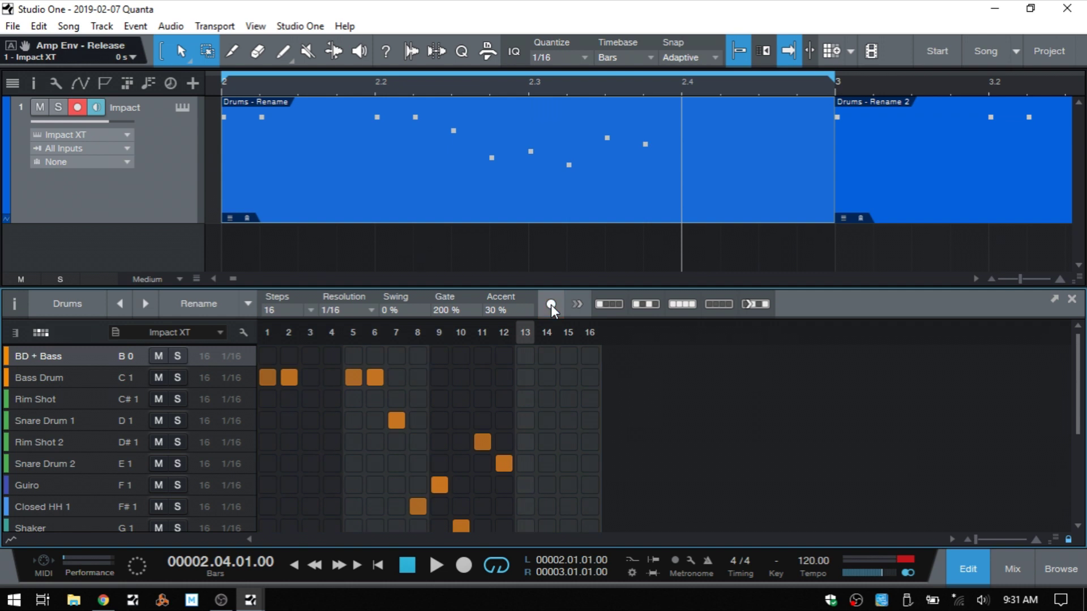
{"action": "right_click", "coordinate": [562, 430]}
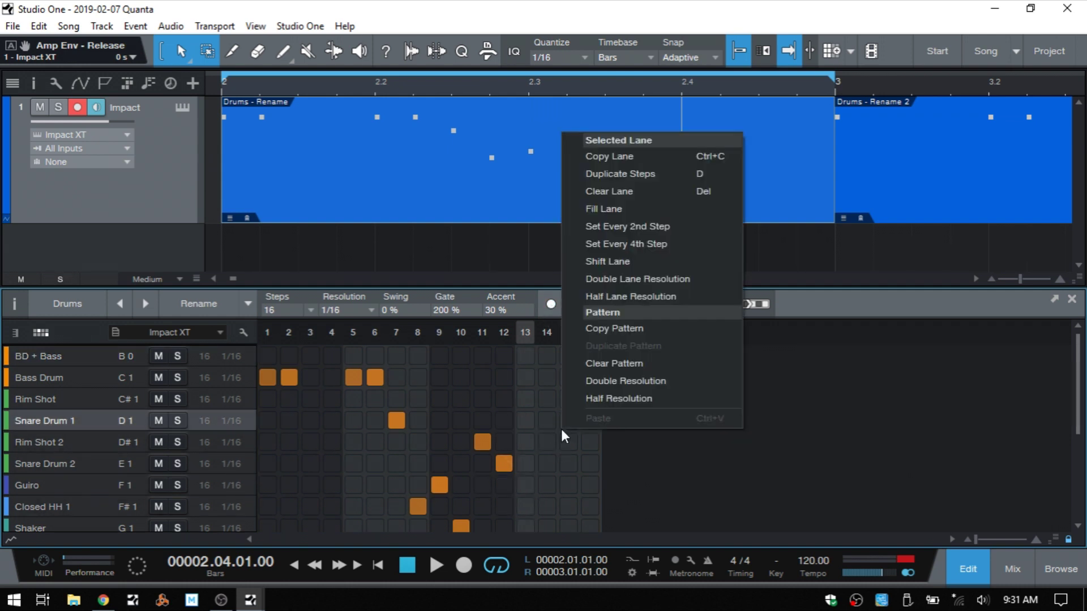
- Clear the pattern, then try every-fourth, every-second and full Snare Drum 1 fills before clearing them
{"action": "left_click", "coordinate": [620, 364]}
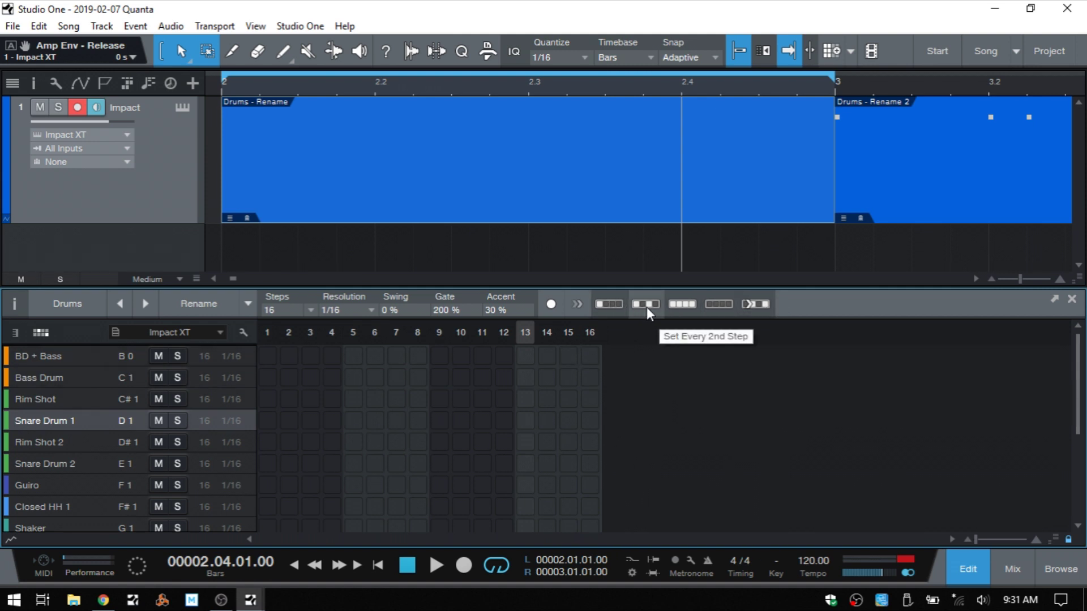
{"action": "left_click", "coordinate": [266, 332]}
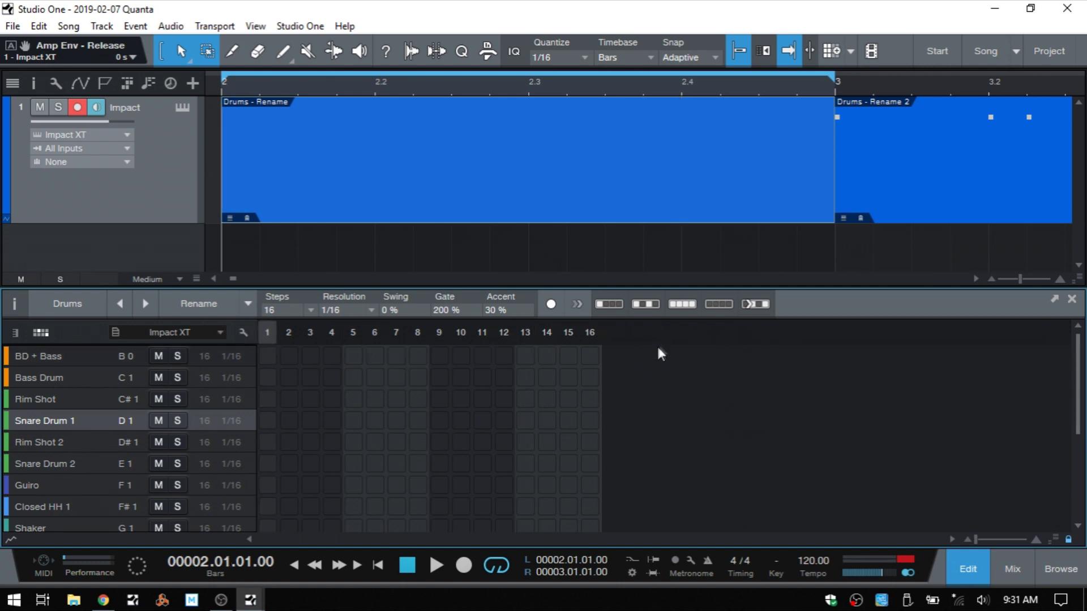
{"action": "left_click", "coordinate": [608, 303]}
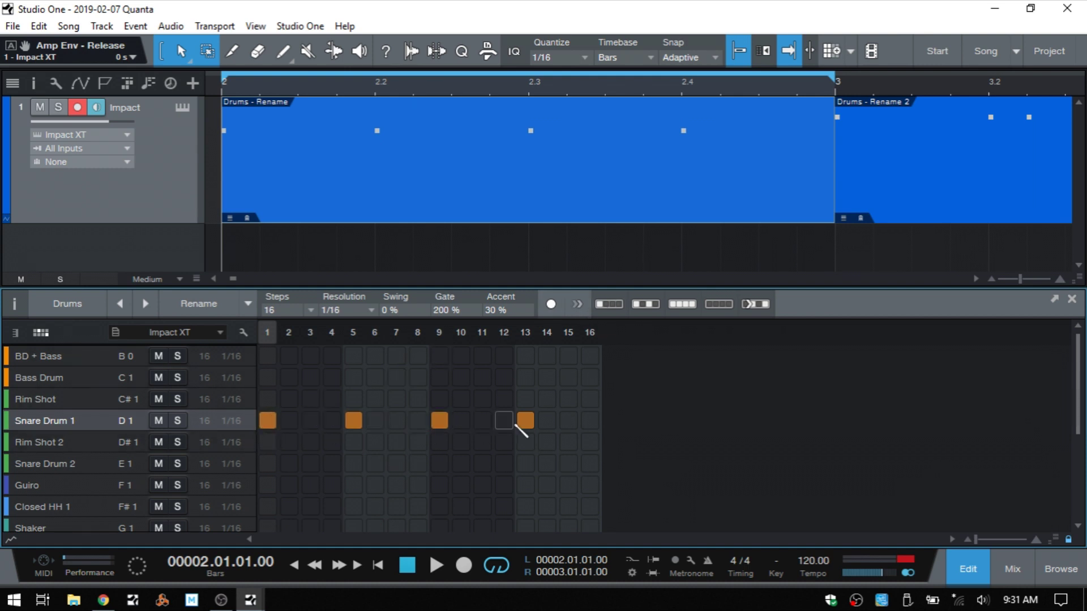
{"action": "left_click", "coordinate": [644, 304]}
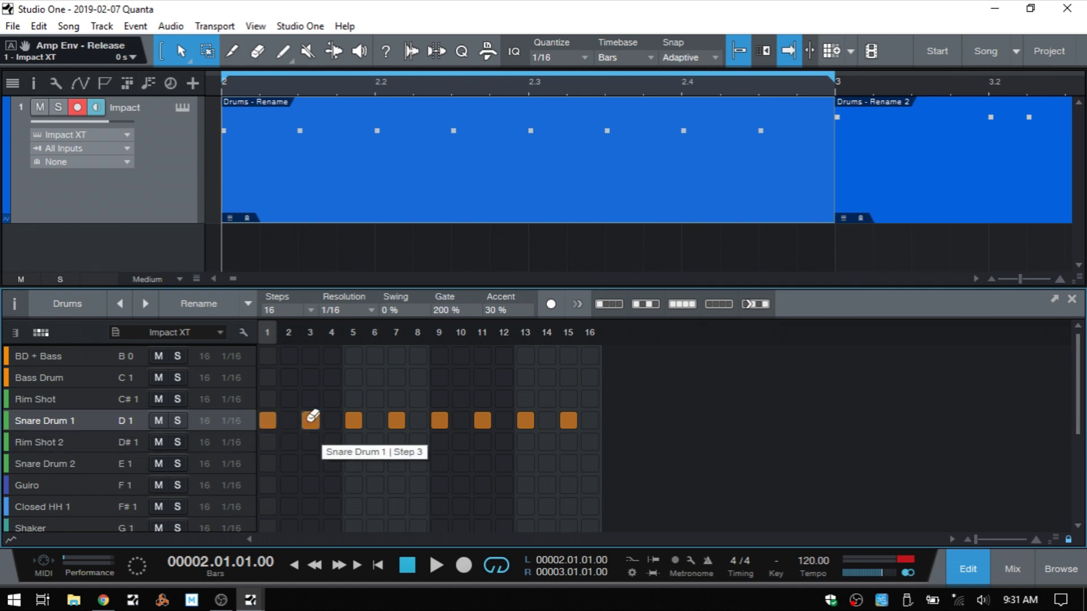
{"action": "left_click", "coordinate": [685, 304]}
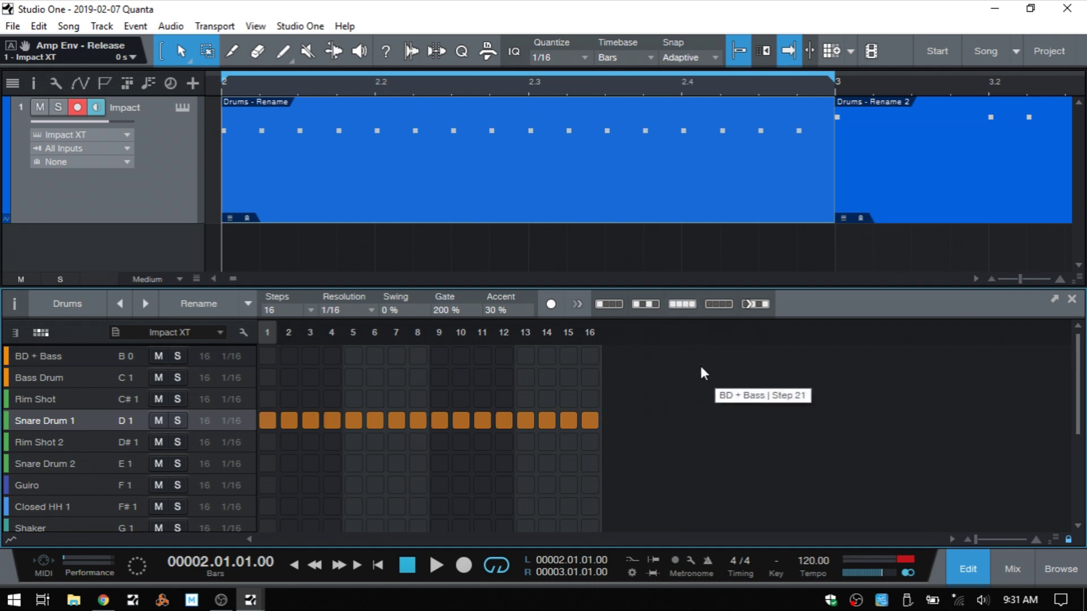
{"action": "left_click", "coordinate": [714, 306]}
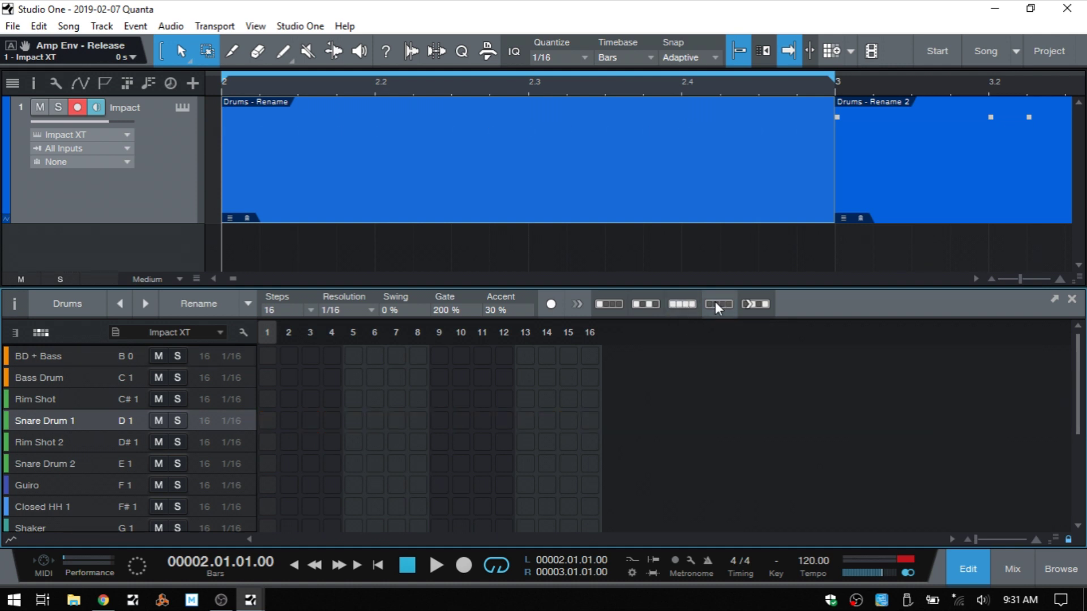
- Try snare hits on steps 1, 5, 9, 13 shifted to 4, 8, 12, 16, then clear the lane
{"action": "left_click", "coordinate": [650, 304]}
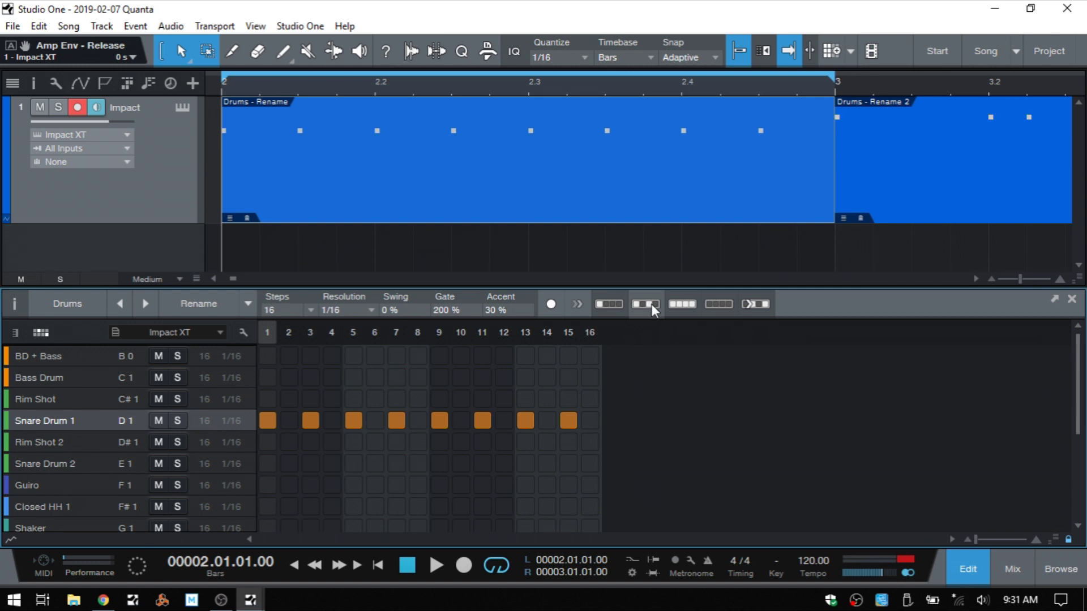
{"action": "left_click", "coordinate": [714, 306]}
{"action": "left_click", "coordinate": [608, 306]}
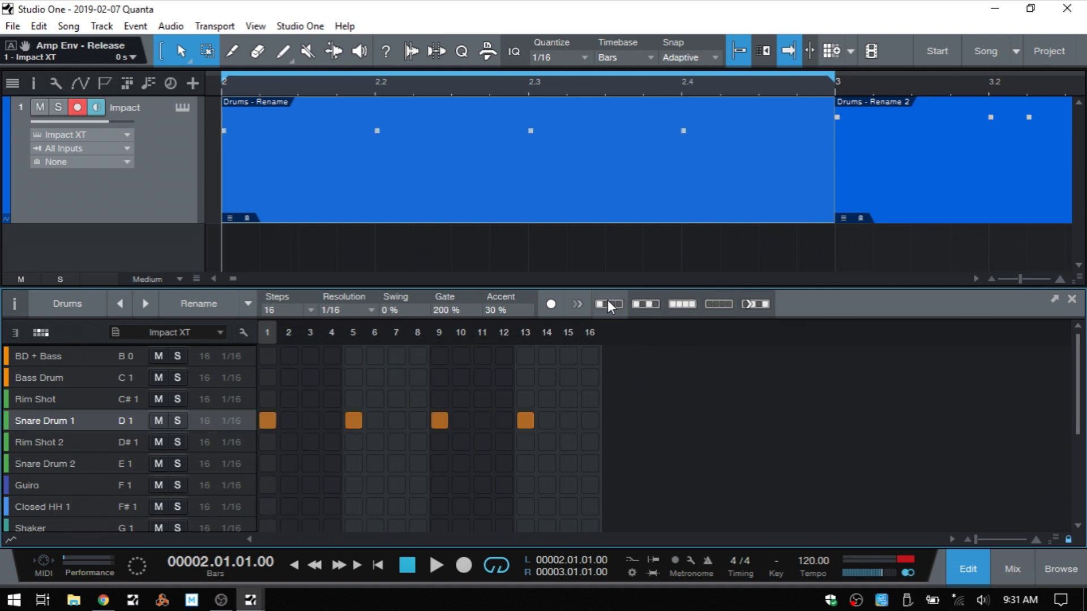
{"action": "left_click", "coordinate": [758, 304]}
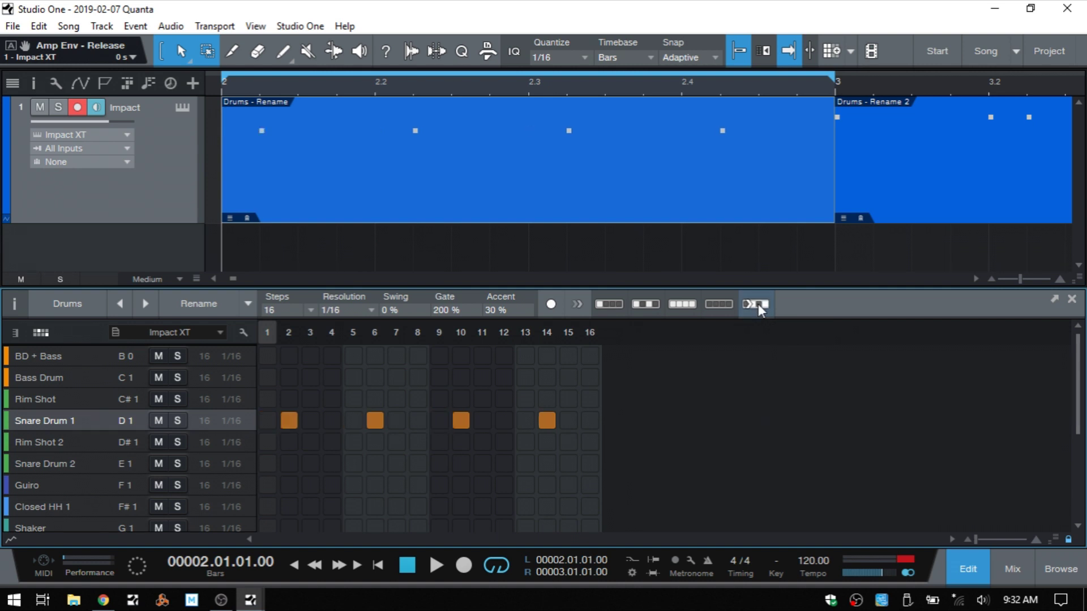
{"action": "left_click", "coordinate": [758, 304]}
{"action": "left_click", "coordinate": [758, 304]}
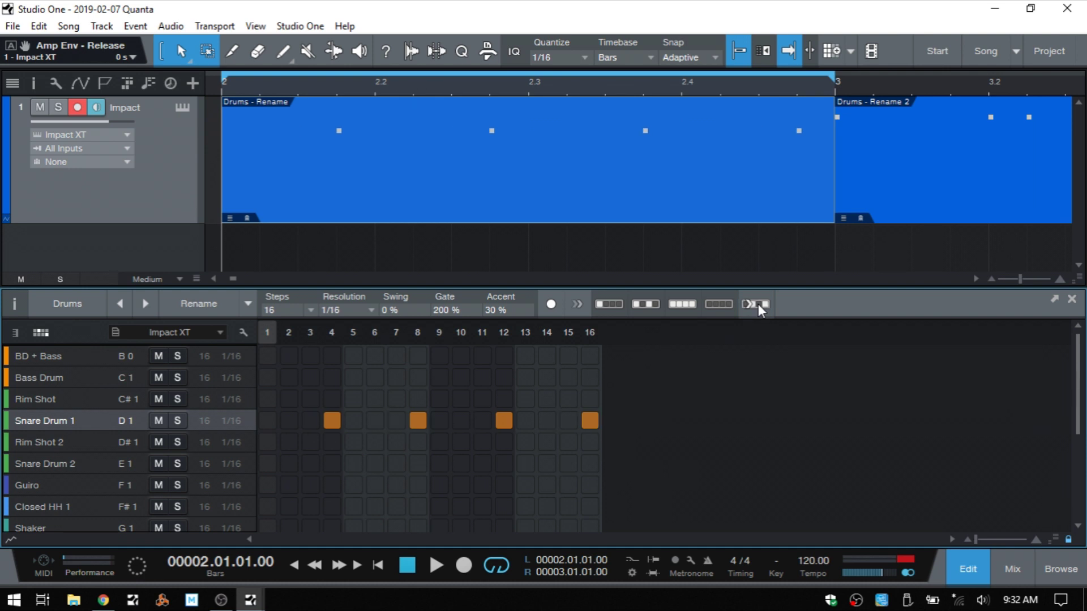
{"action": "left_click", "coordinate": [720, 302]}
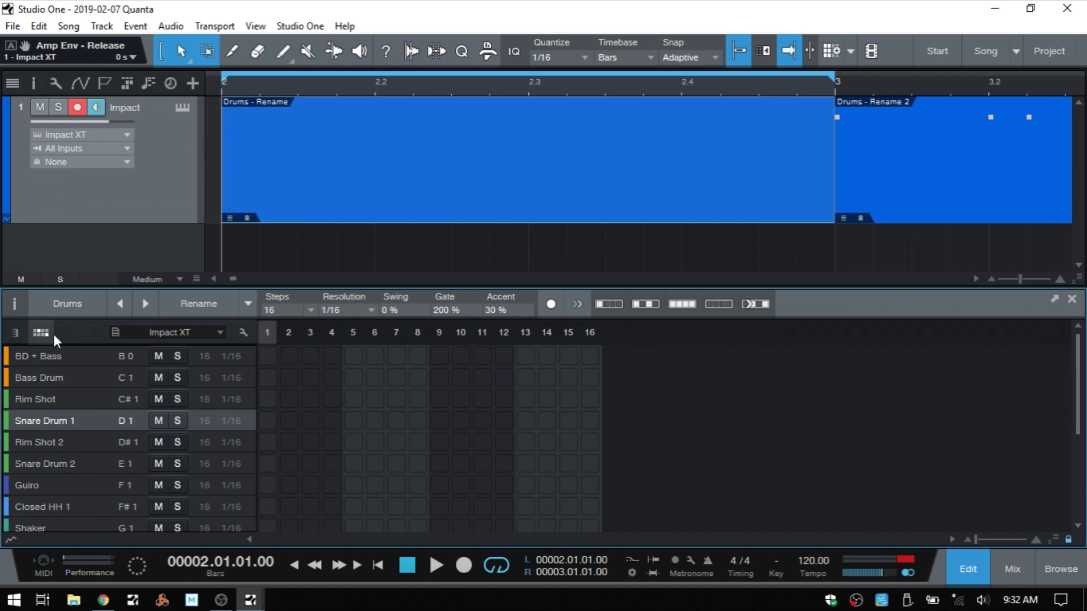
- Switch the step editor to Melodic Mode and back to Drum Mode
{"action": "left_click", "coordinate": [15, 334]}
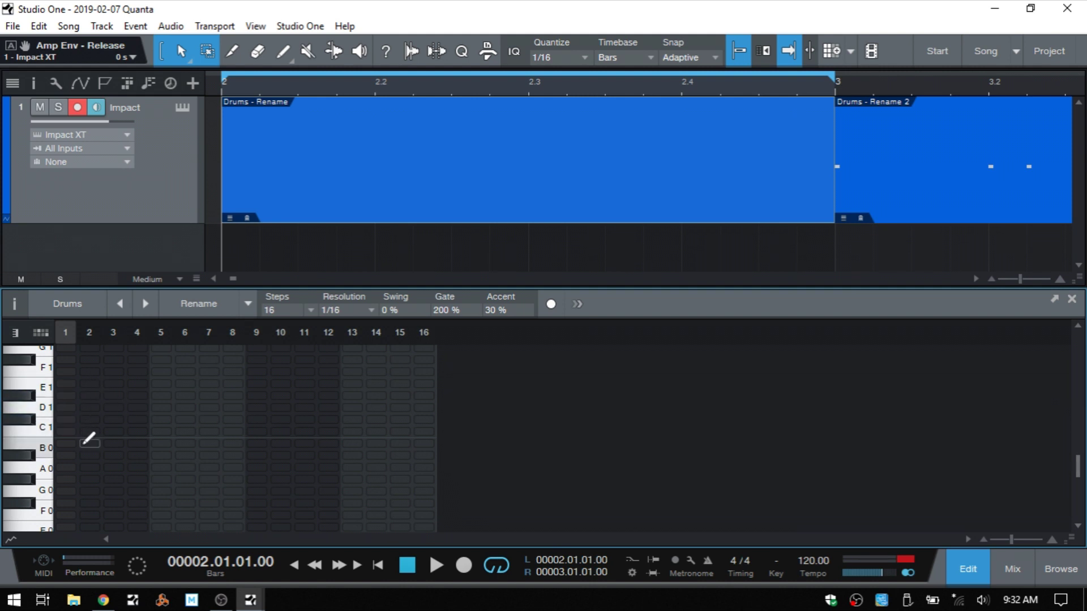
{"action": "scroll", "coordinate": [89, 439], "scroll_direction": "down", "scroll_amount": 2}
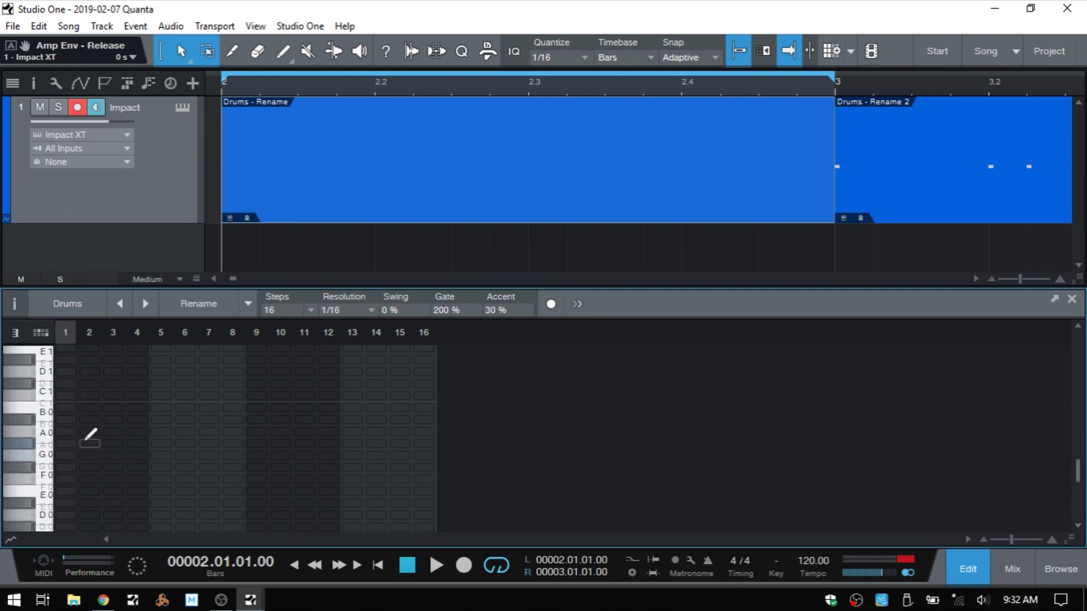
{"action": "left_click", "coordinate": [40, 334]}
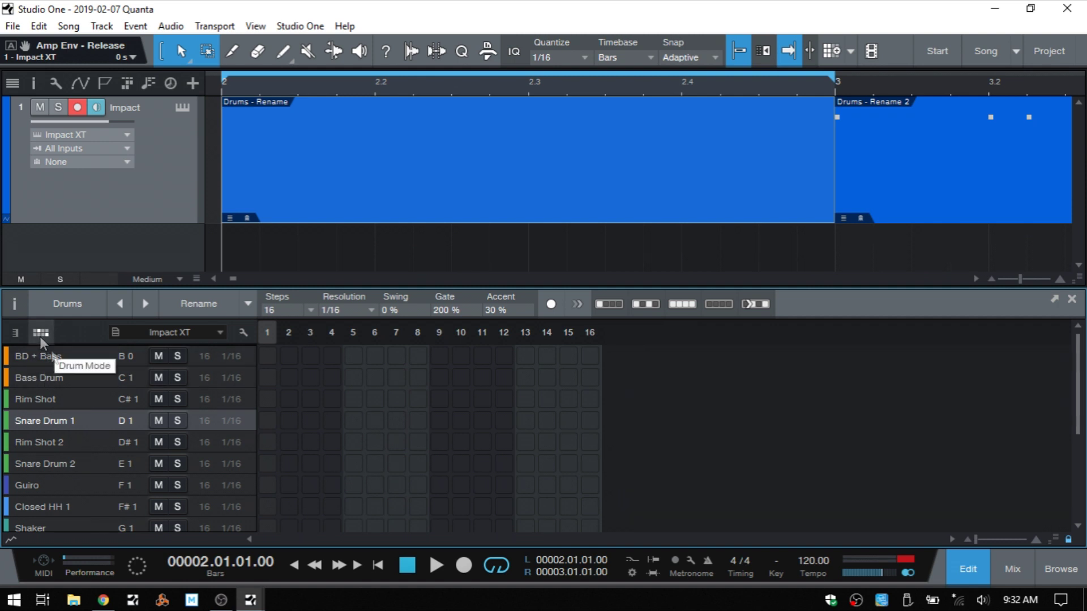
- Show the full drum lane list and add Bass Drum hits on steps 1 and 5
{"action": "left_click", "coordinate": [116, 333]}
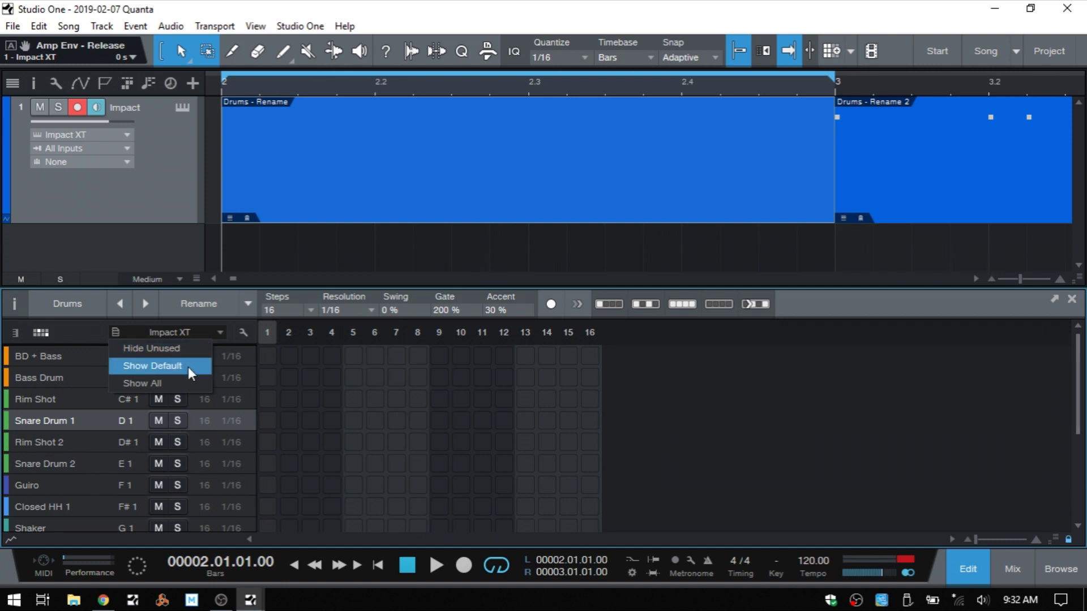
{"action": "left_click", "coordinate": [163, 382]}
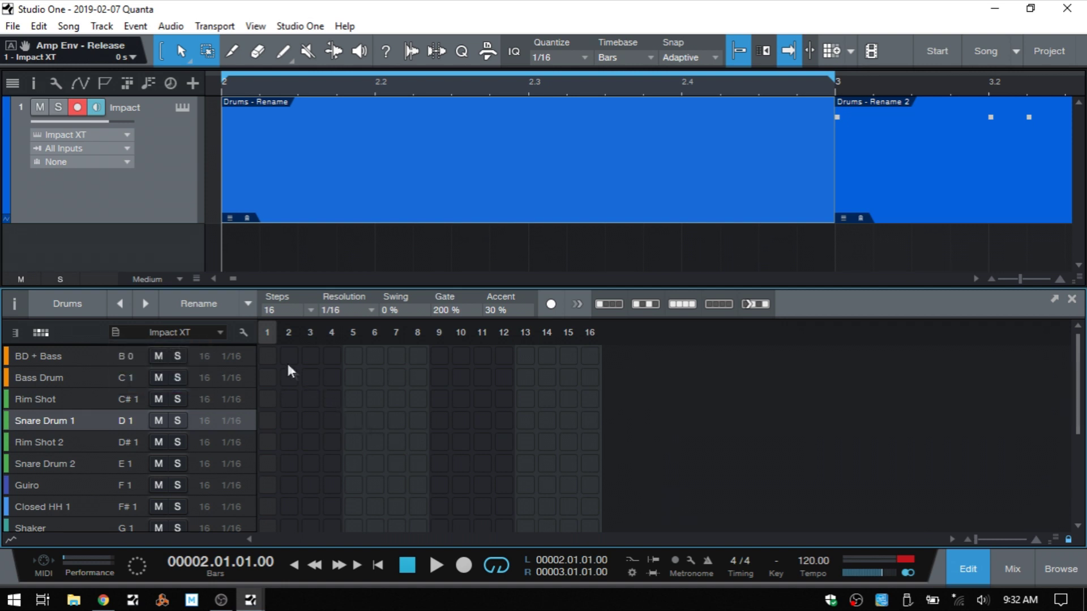
{"action": "left_click", "coordinate": [268, 378]}
{"action": "left_click", "coordinate": [354, 377]}
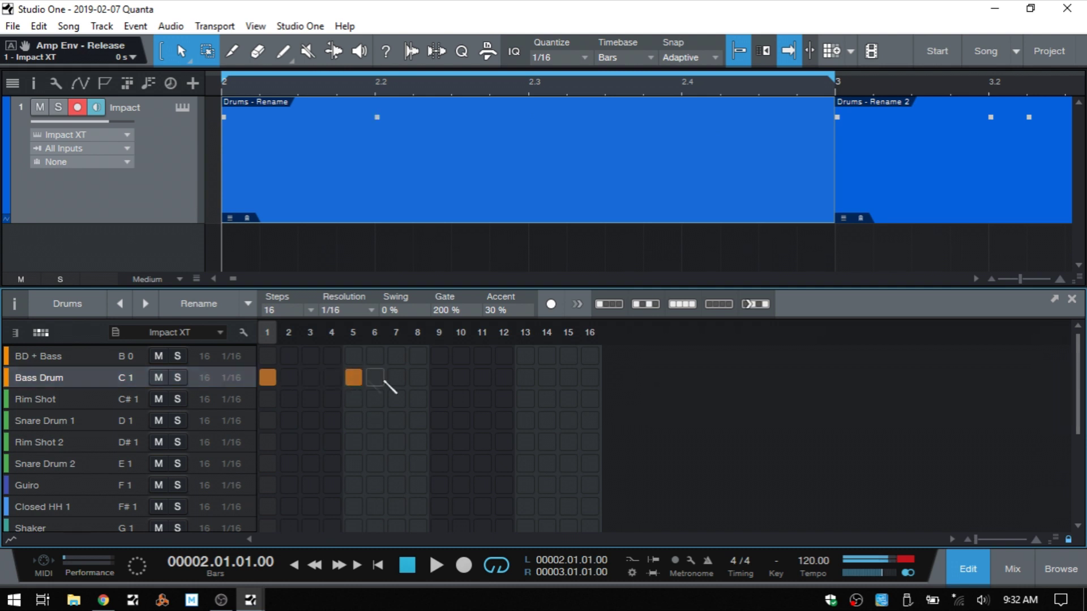
- Add Bass Drum hits on steps 9 and 13 and Snare Drum 1 hits on steps 5 and 13
{"action": "left_click", "coordinate": [439, 377]}
{"action": "left_click", "coordinate": [525, 378]}
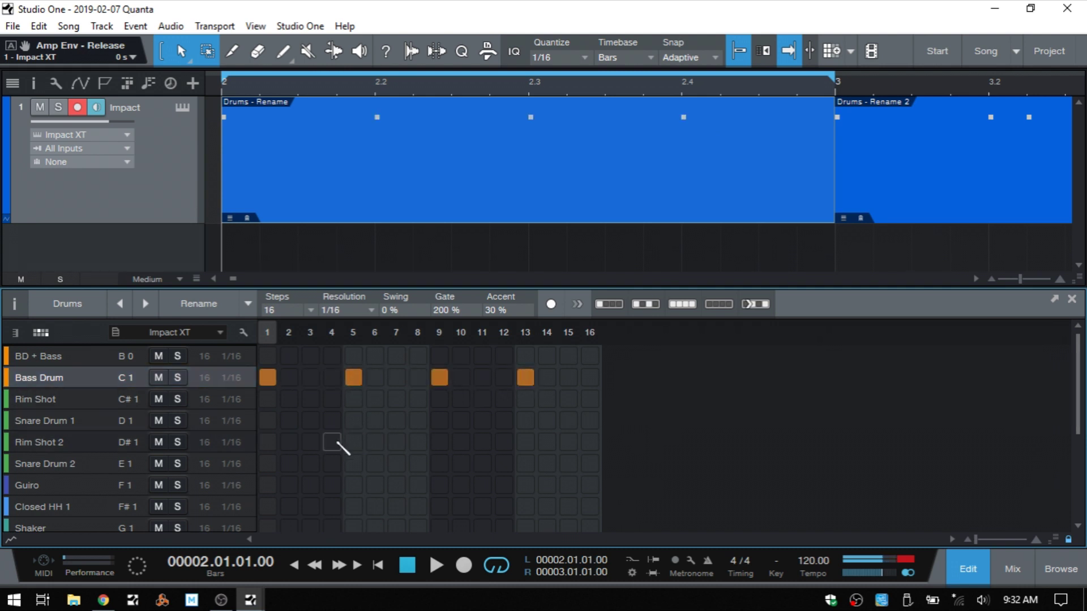
{"action": "left_click", "coordinate": [353, 420]}
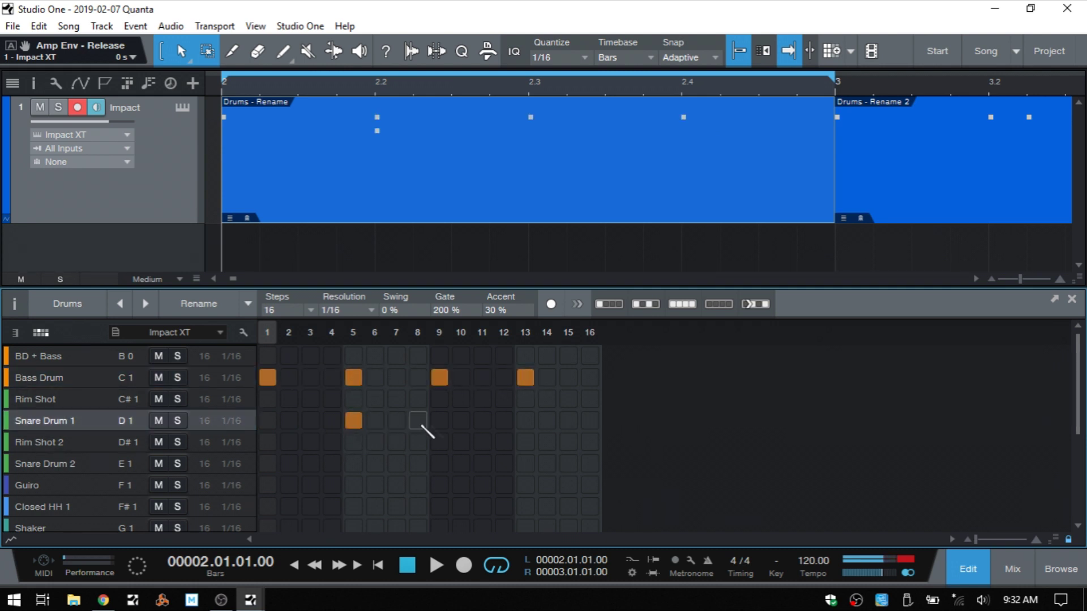
{"action": "left_click", "coordinate": [525, 421]}
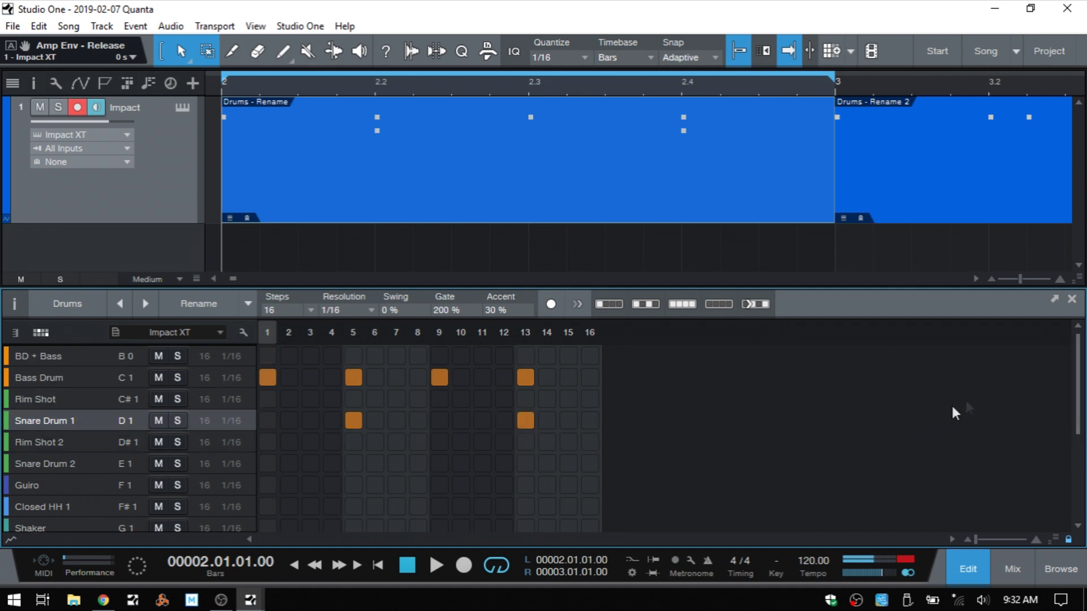
{"action": "mouse_move", "coordinate": [1073, 360]}
{"action": "left_mouse_down"}
{"action": "mouse_move", "coordinate": [1082, 430]}
{"action": "mouse_move", "coordinate": [1081, 354]}
{"action": "left_mouse_up"}
{"action": "left_click", "coordinate": [115, 332]}
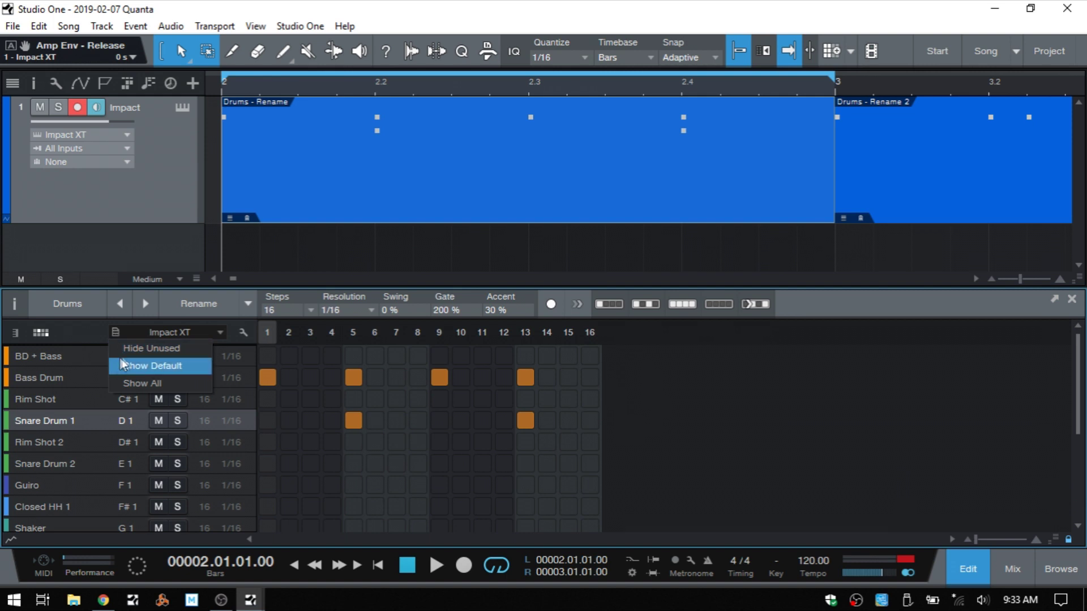
{"action": "left_click", "coordinate": [169, 348]}
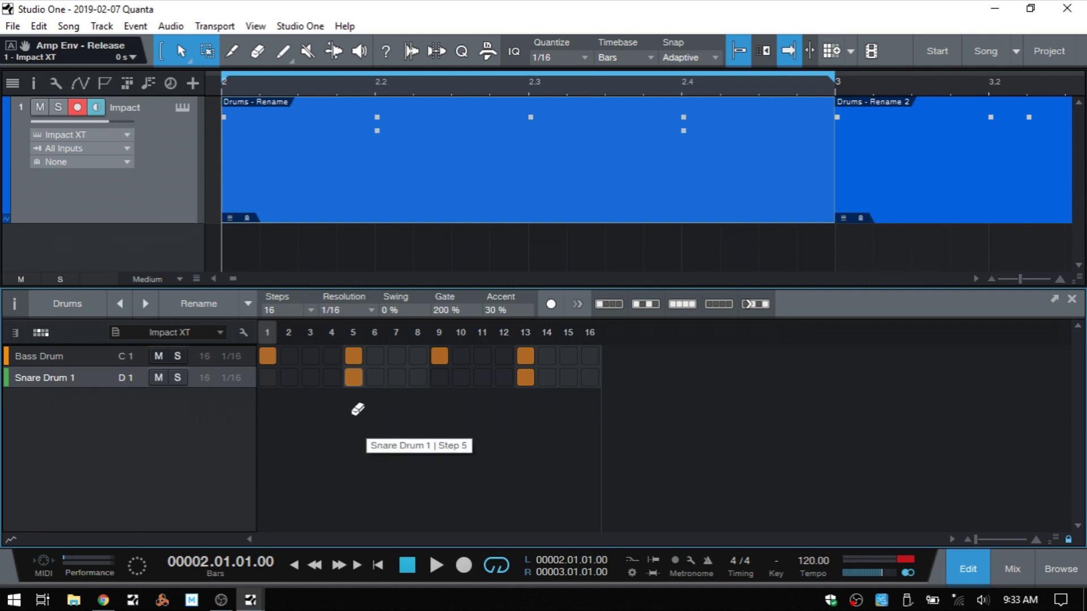
{"action": "left_click", "coordinate": [115, 332]}
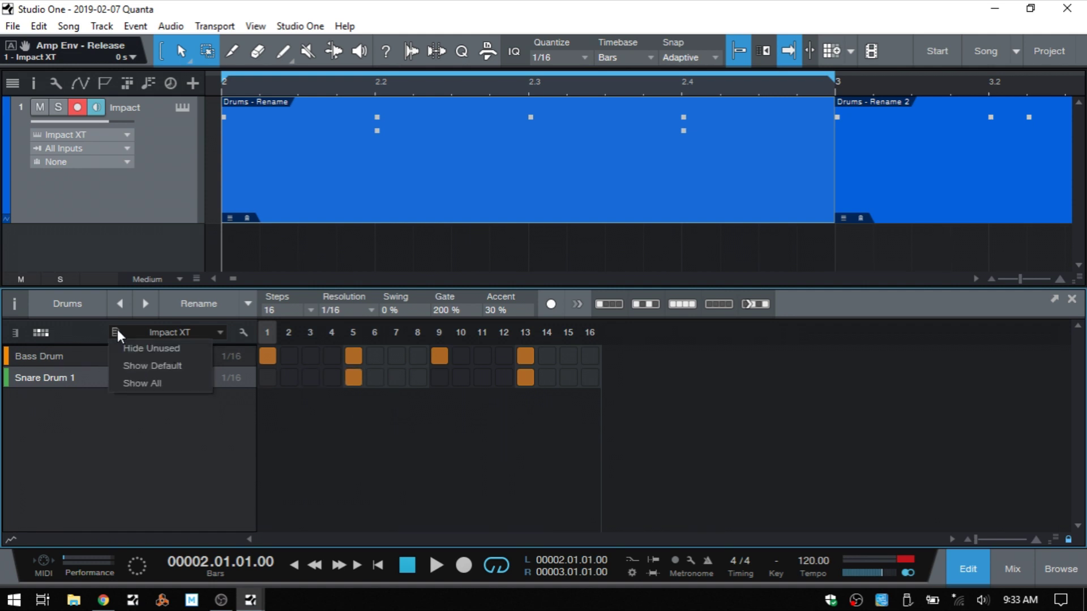
{"action": "left_click", "coordinate": [137, 366]}
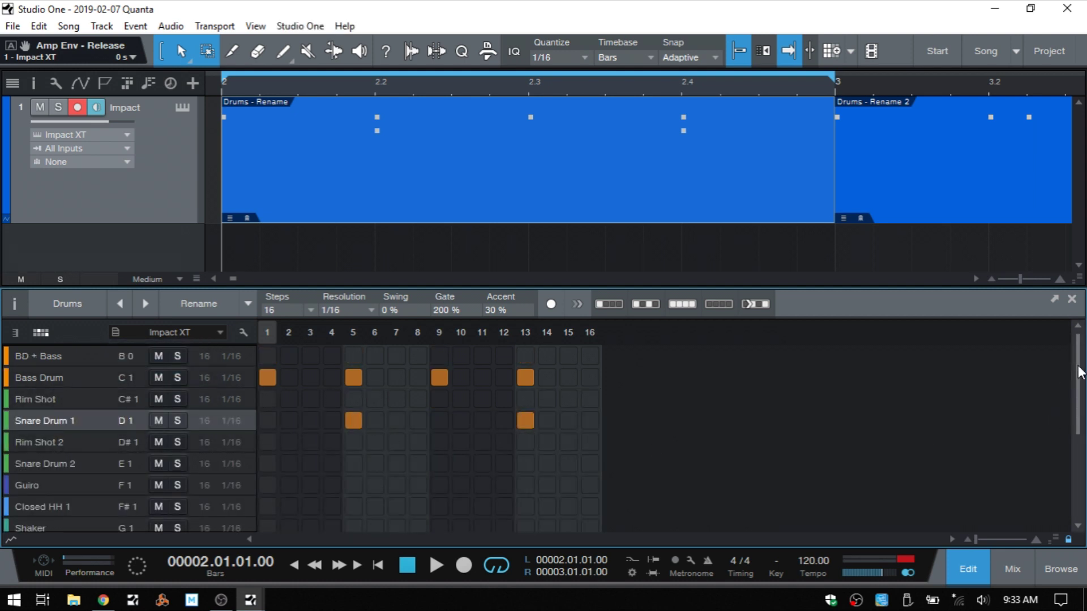
{"action": "left_click_drag", "start_coordinate": [1081, 373], "coordinate": [1077, 451]}
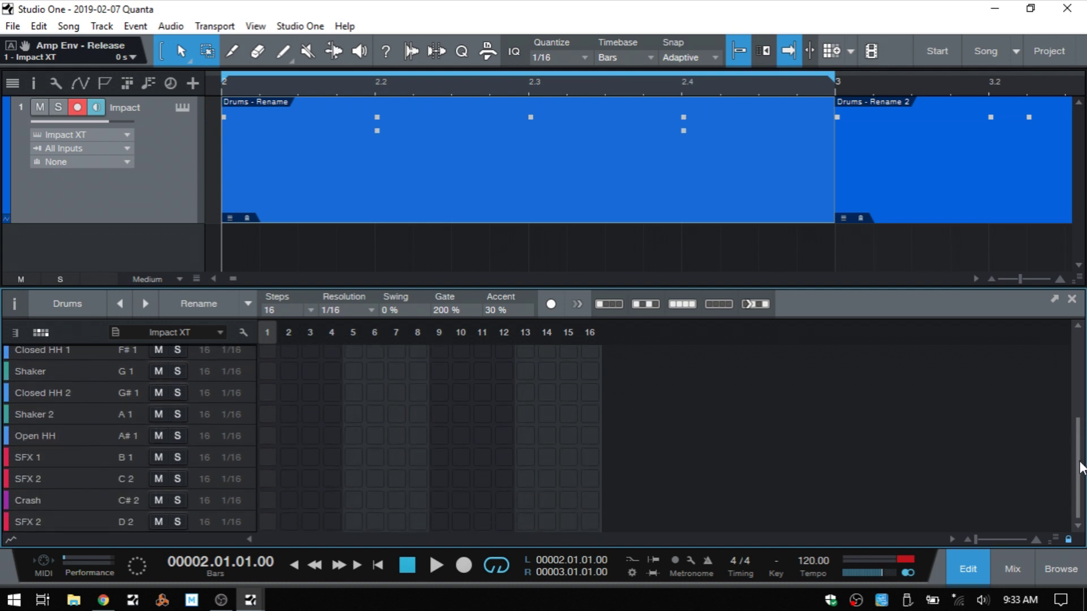
{"action": "left_click", "coordinate": [181, 107]}
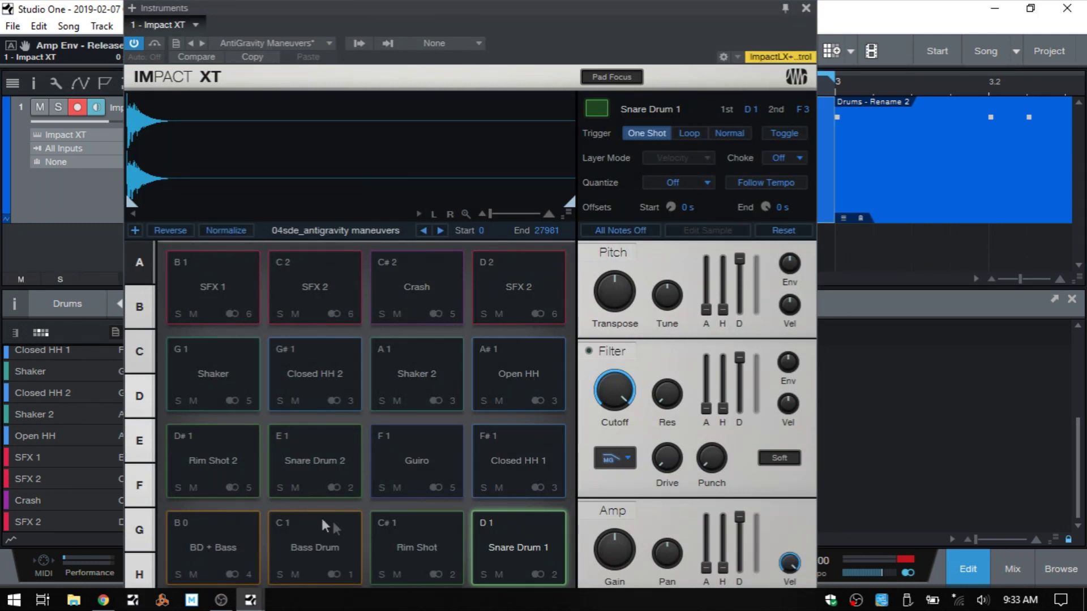
{"action": "left_click", "coordinate": [138, 307]}
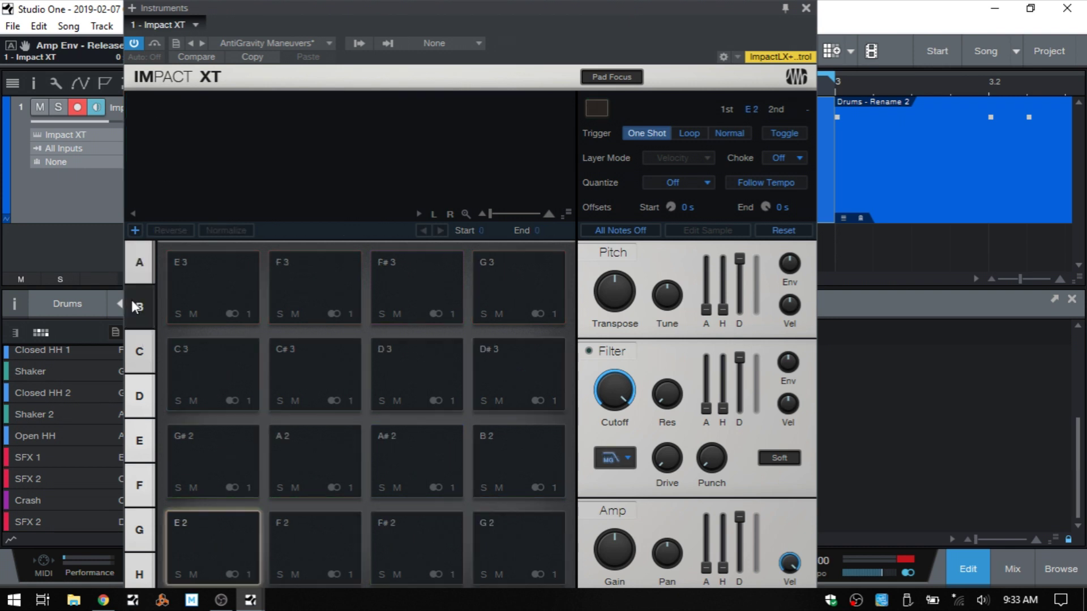
{"action": "left_click", "coordinate": [138, 351]}
{"action": "left_click", "coordinate": [141, 396]}
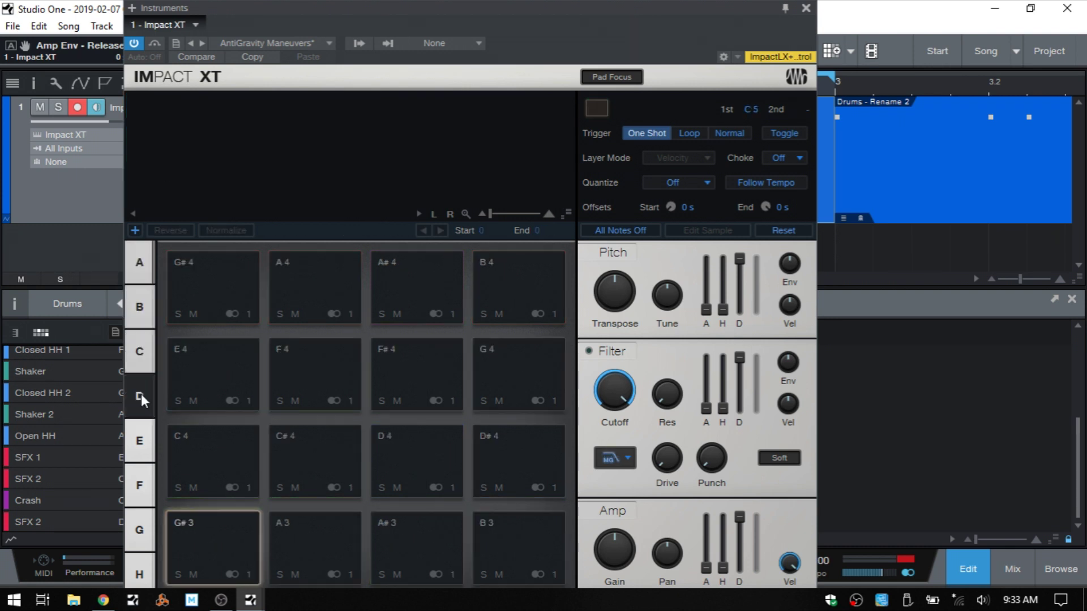
{"action": "left_click", "coordinate": [141, 441]}
{"action": "left_click", "coordinate": [145, 485]}
{"action": "left_click", "coordinate": [141, 529]}
{"action": "left_click", "coordinate": [141, 573]}
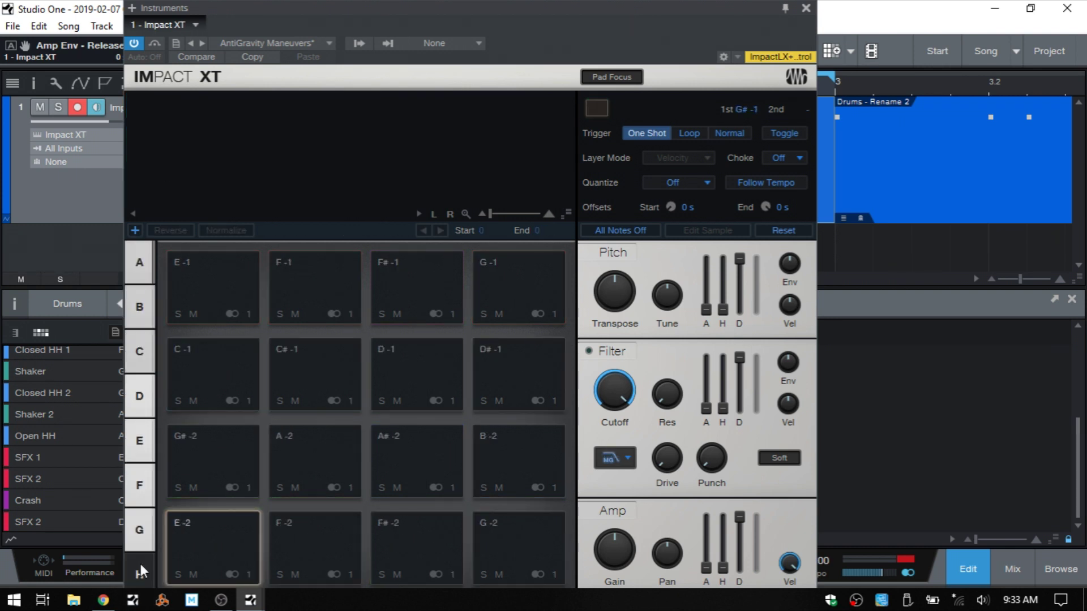
{"action": "left_click", "coordinate": [141, 262]}
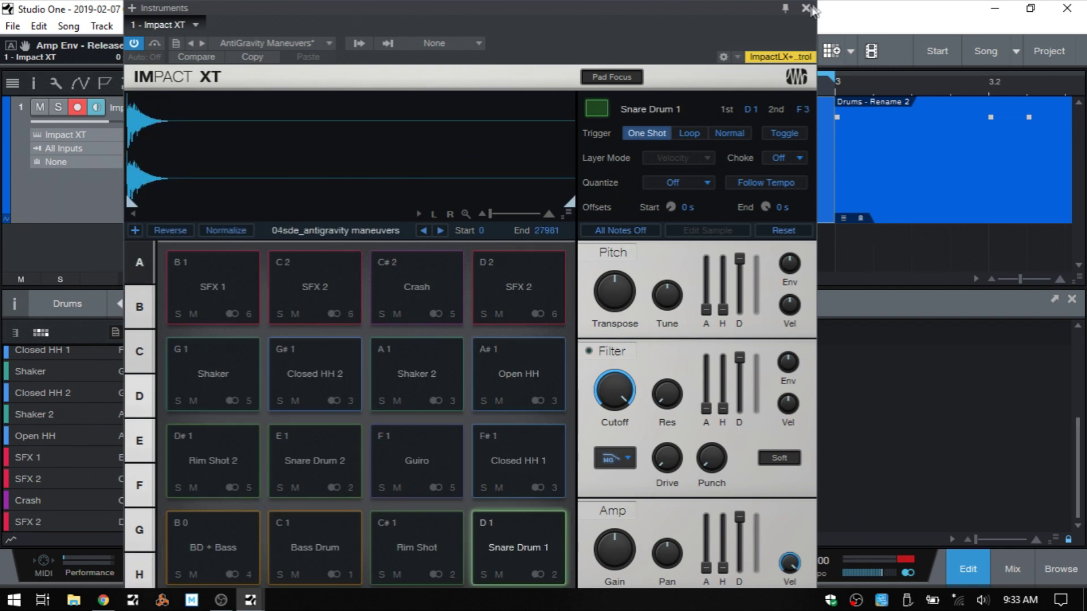
{"action": "left_click", "coordinate": [805, 8]}
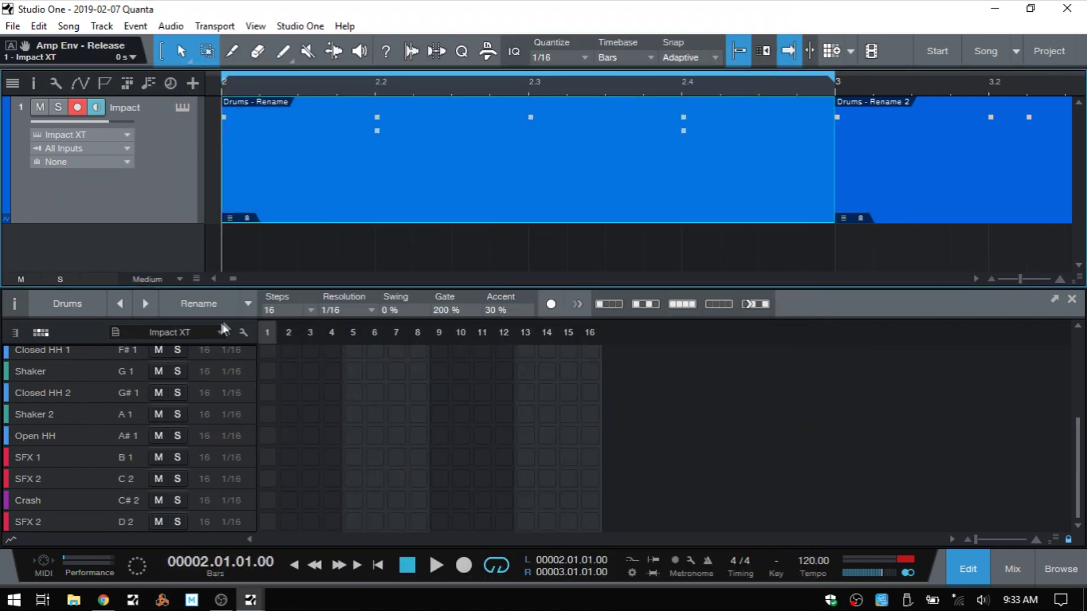
- Switch the lane list to show all lanes, then to Show Default
{"action": "left_click", "coordinate": [115, 332]}
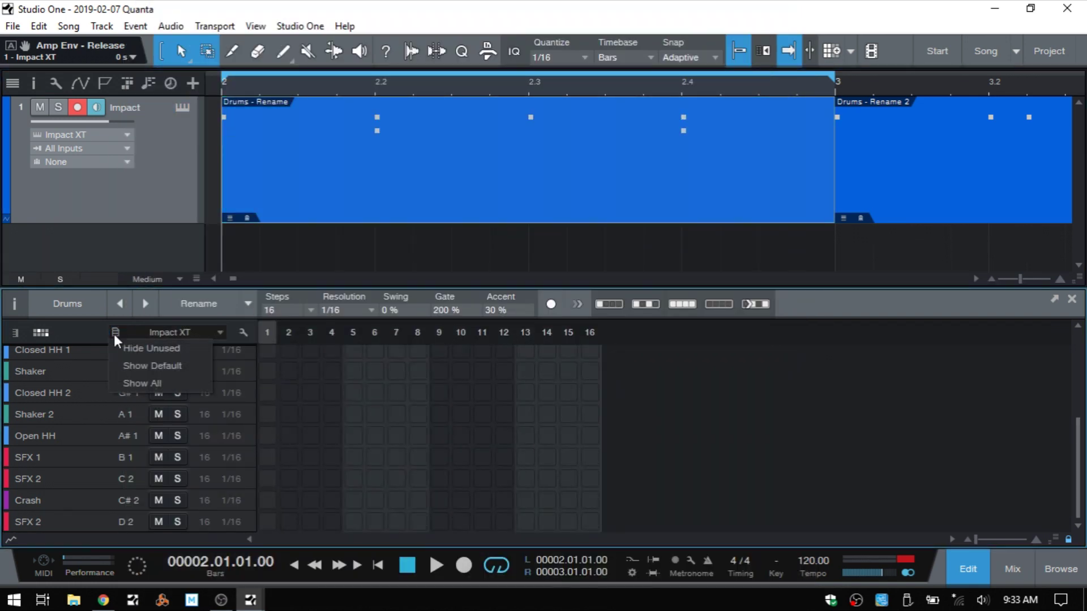
{"action": "left_click", "coordinate": [141, 382]}
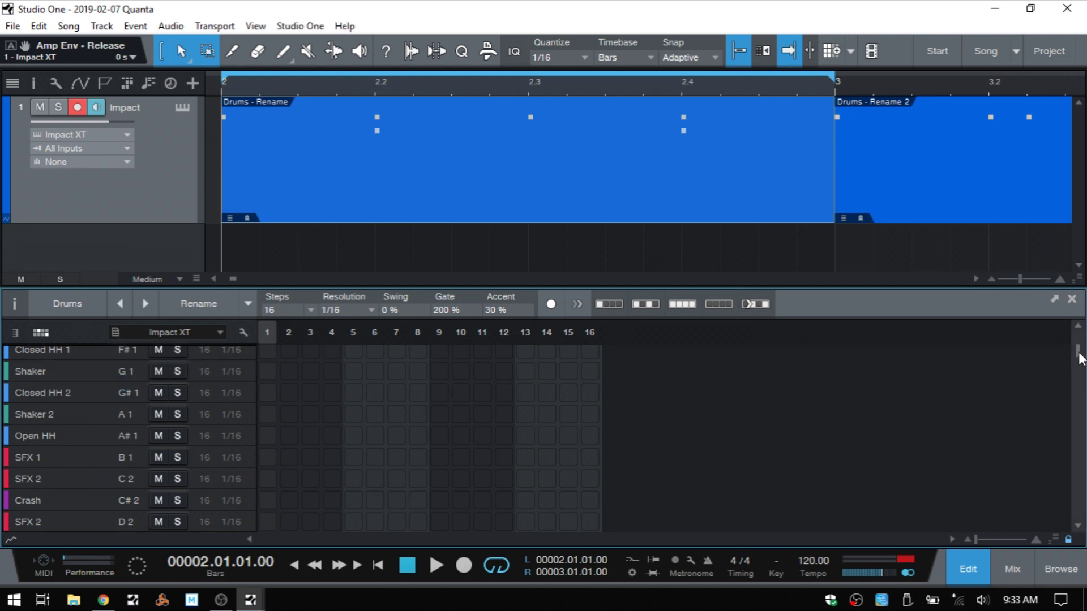
{"action": "mouse_move", "coordinate": [1077, 352]}
{"action": "left_mouse_down"}
{"action": "mouse_move", "coordinate": [1083, 502]}
{"action": "mouse_move", "coordinate": [1081, 340]}
{"action": "left_mouse_up"}
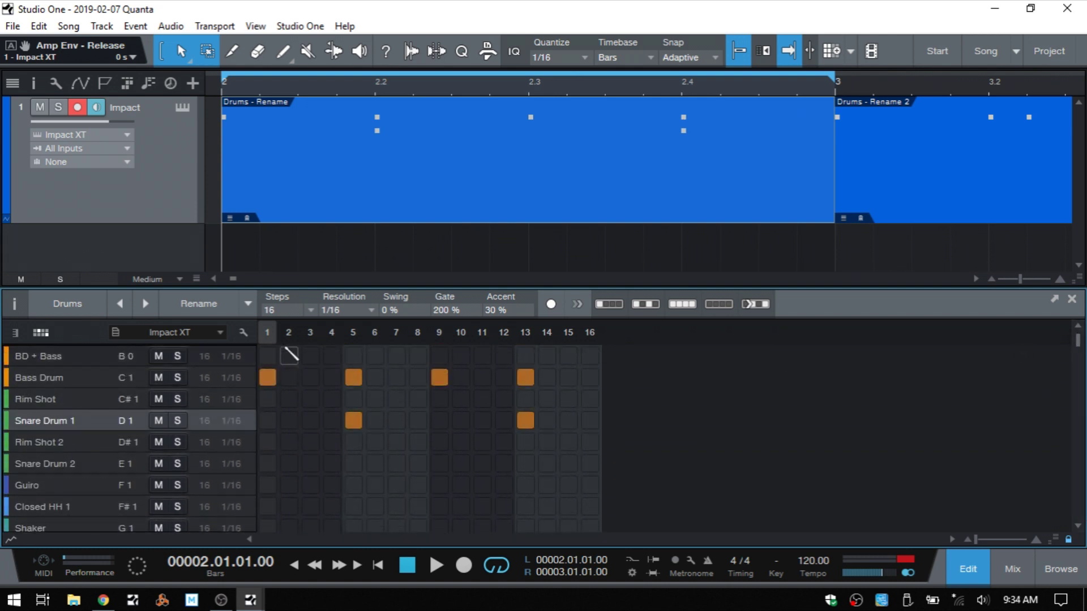
{"action": "left_click", "coordinate": [117, 331]}
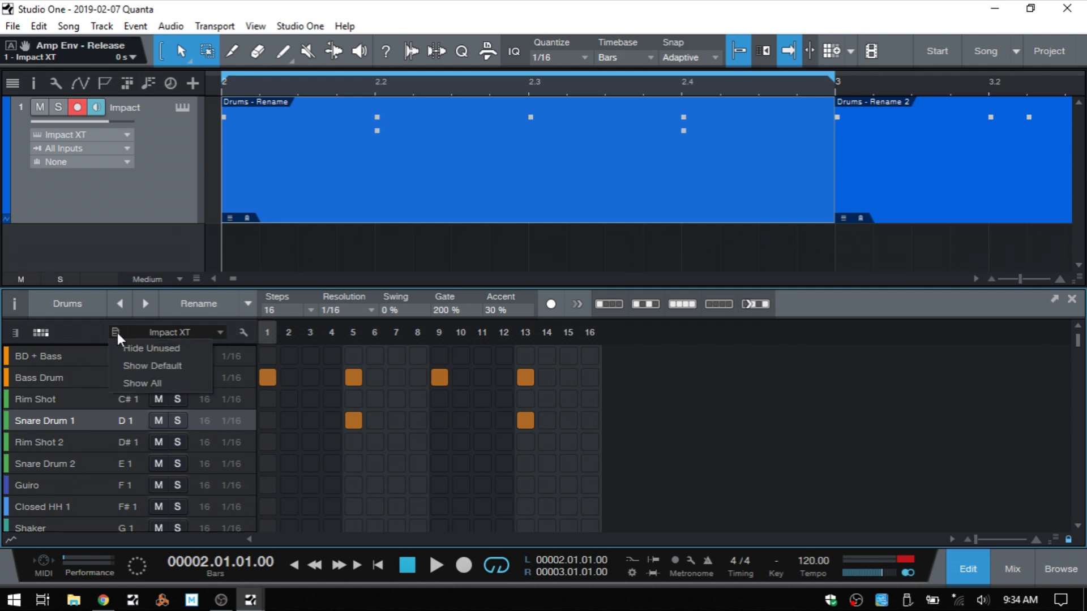
{"action": "left_click", "coordinate": [134, 366]}
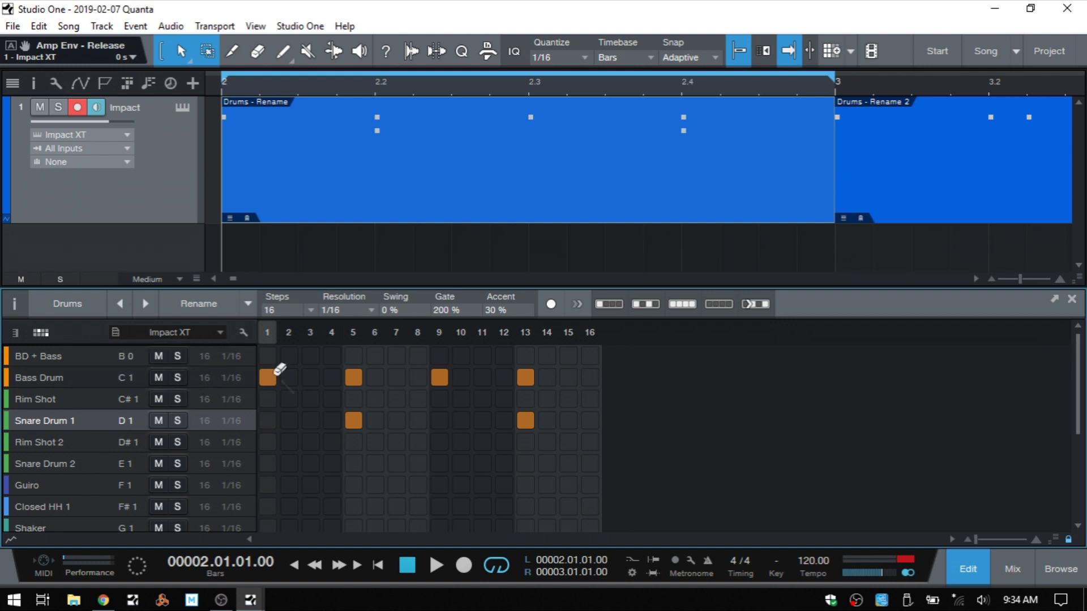
- In lane edit mode, move Snare Drum 1 under Bass Drum and deactivate five lanes
{"action": "left_click", "coordinate": [243, 332]}
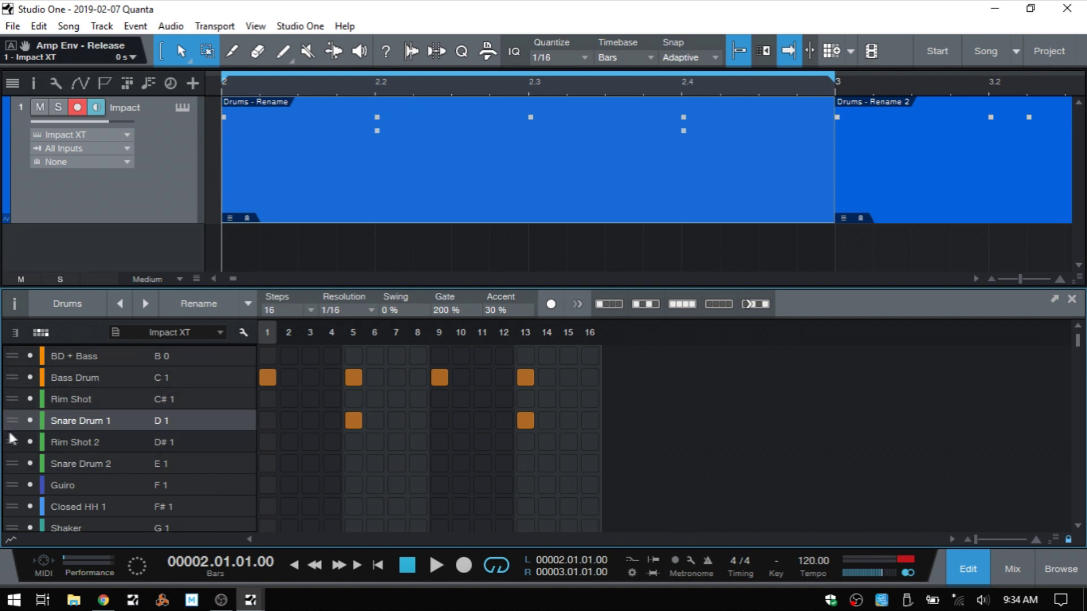
{"action": "left_click_drag", "start_coordinate": [13, 420], "coordinate": [21, 395]}
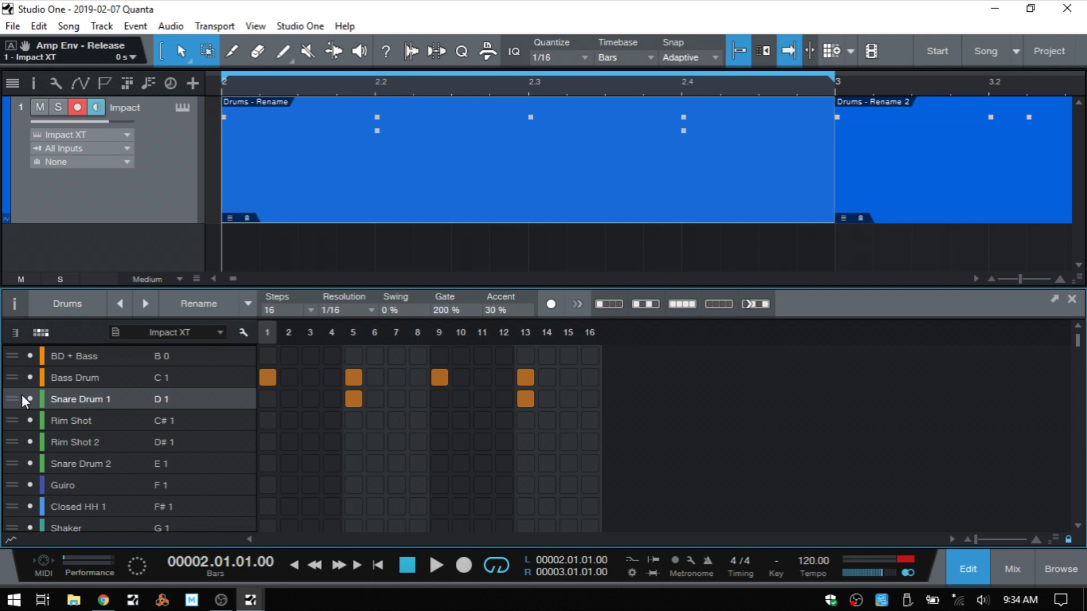
{"action": "left_click", "coordinate": [31, 375]}
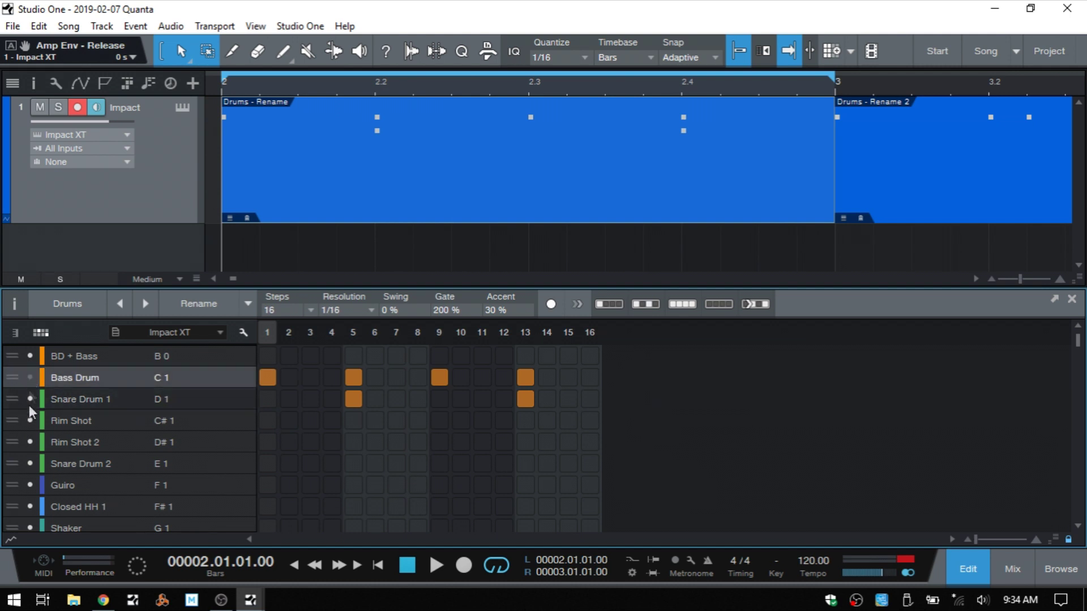
{"action": "left_click", "coordinate": [32, 441]}
{"action": "left_click", "coordinate": [31, 485]}
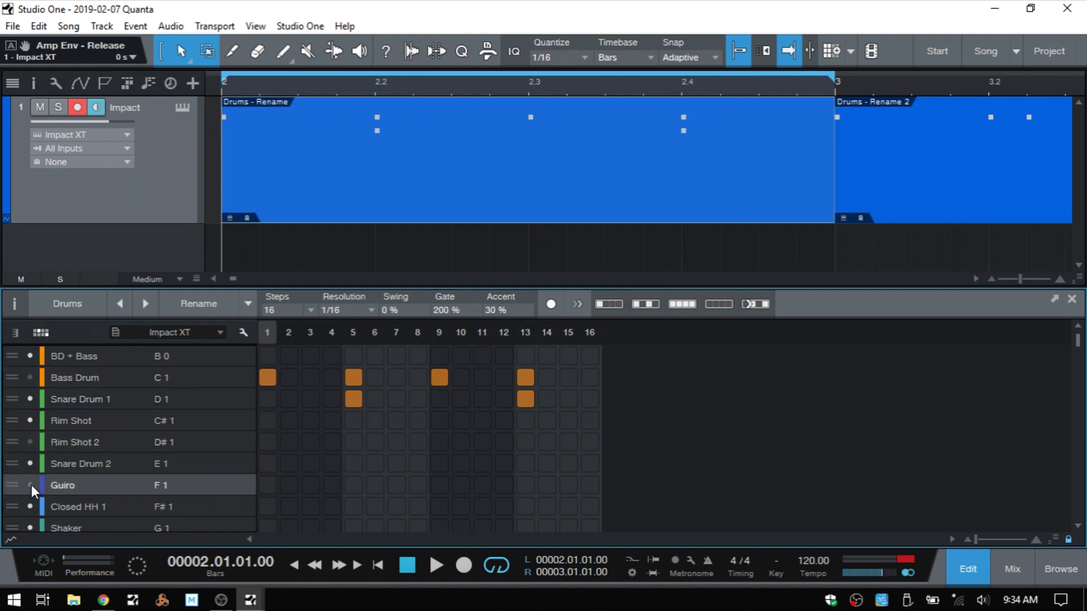
{"action": "left_click", "coordinate": [31, 506]}
{"action": "left_click", "coordinate": [31, 420]}
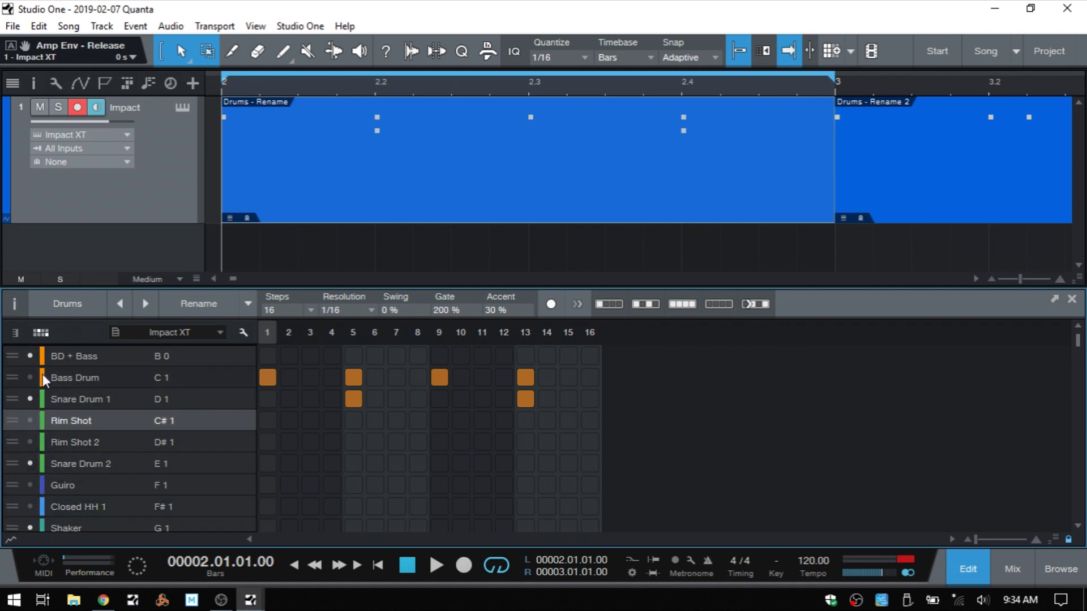
- Preview the list without those lanes, then reactivate Bass Drum, Rim Shot, Rim Shot 2, Guiro and Closed HH 1
{"action": "left_click", "coordinate": [244, 331]}
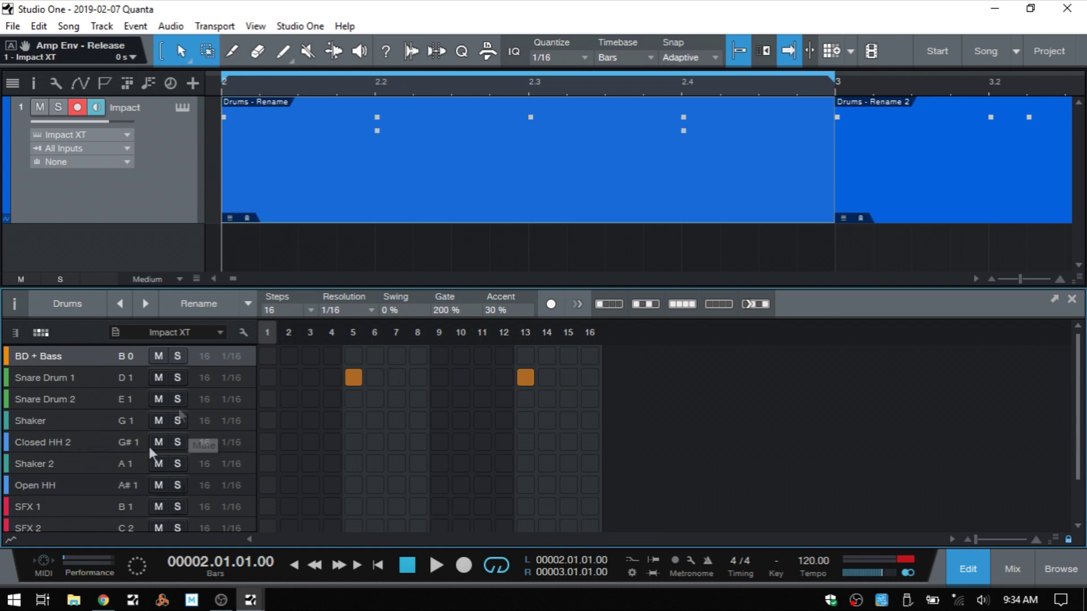
{"action": "left_click", "coordinate": [245, 332]}
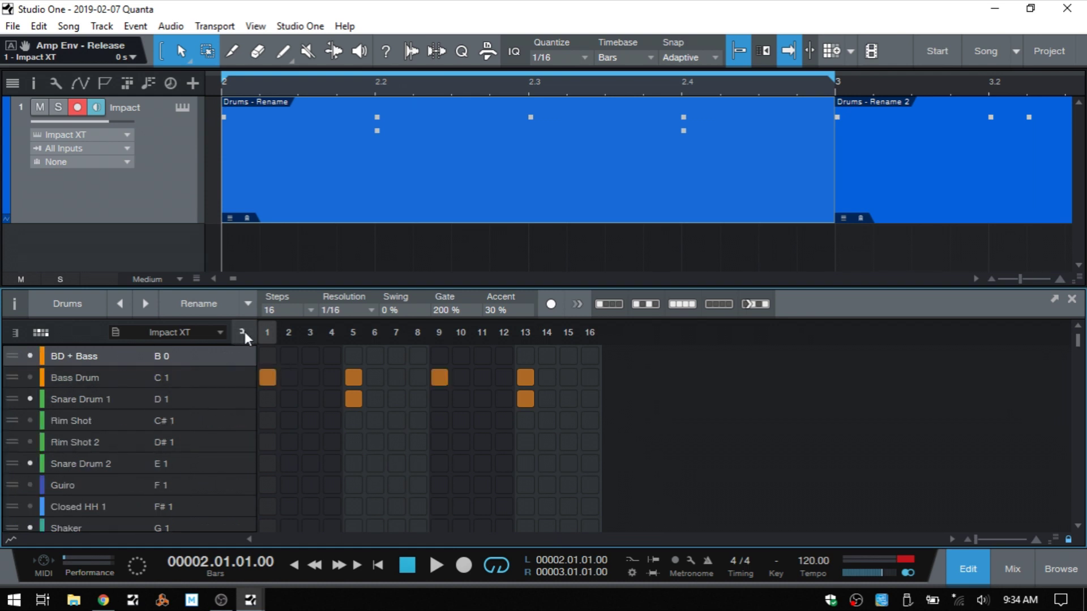
{"action": "left_click", "coordinate": [29, 379]}
{"action": "left_click", "coordinate": [31, 420]}
{"action": "left_click", "coordinate": [31, 442]}
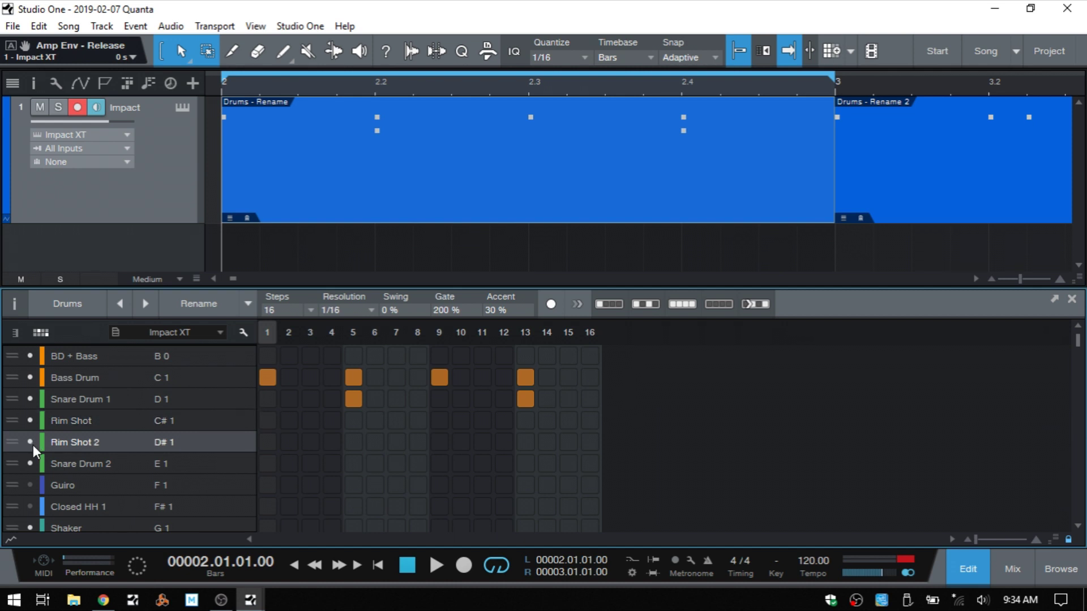
{"action": "left_click", "coordinate": [30, 484]}
{"action": "left_click", "coordinate": [31, 505]}
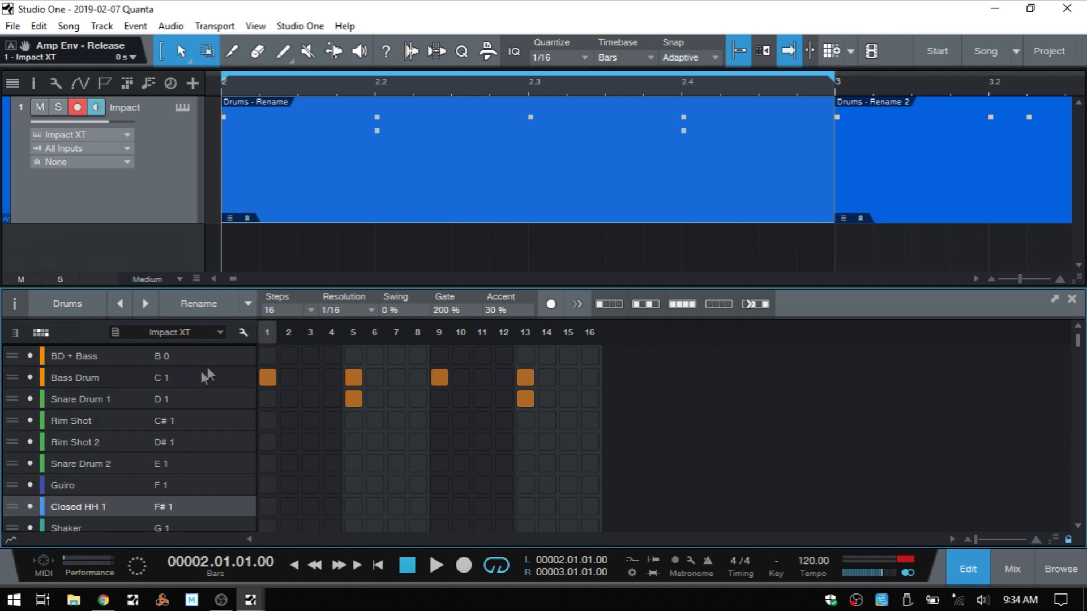
- Check the full lane list, then begin renaming the BD + Bass lane
{"action": "left_click", "coordinate": [244, 333]}
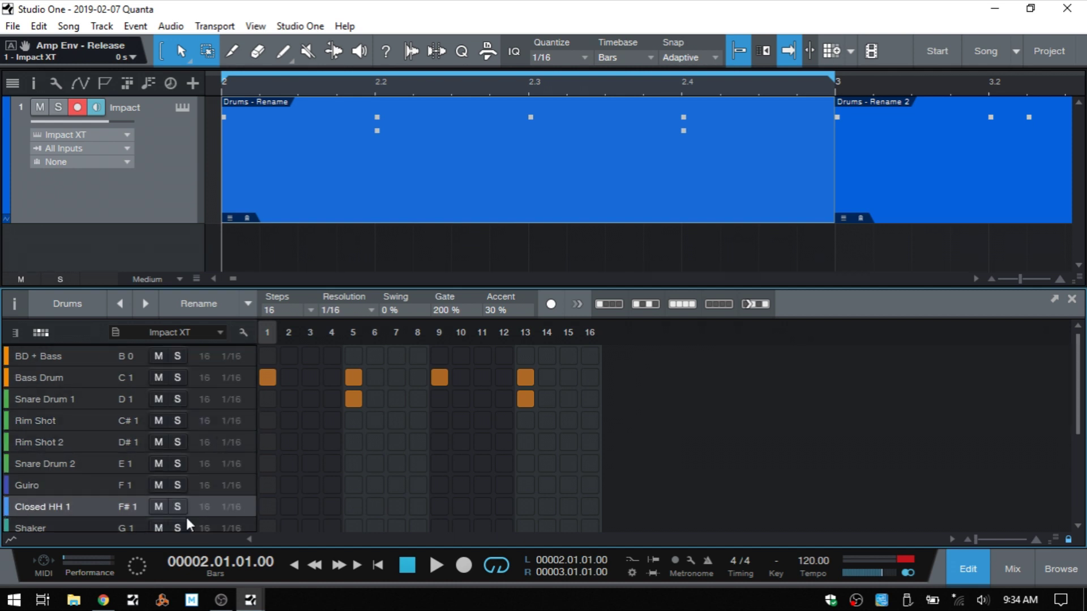
{"action": "left_click", "coordinate": [243, 332]}
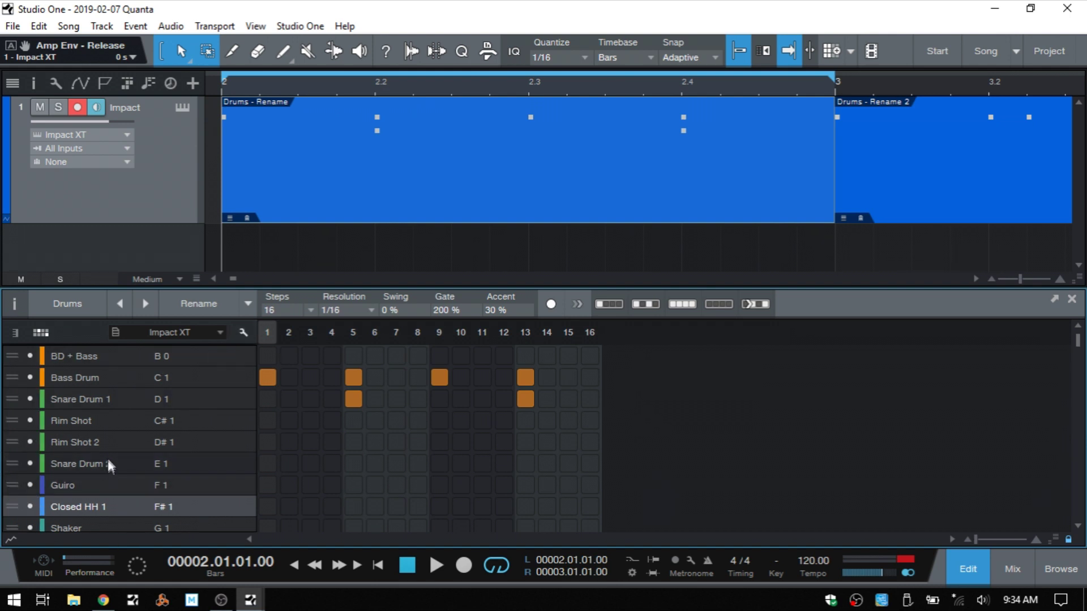
{"action": "double_click", "coordinate": [79, 354]}
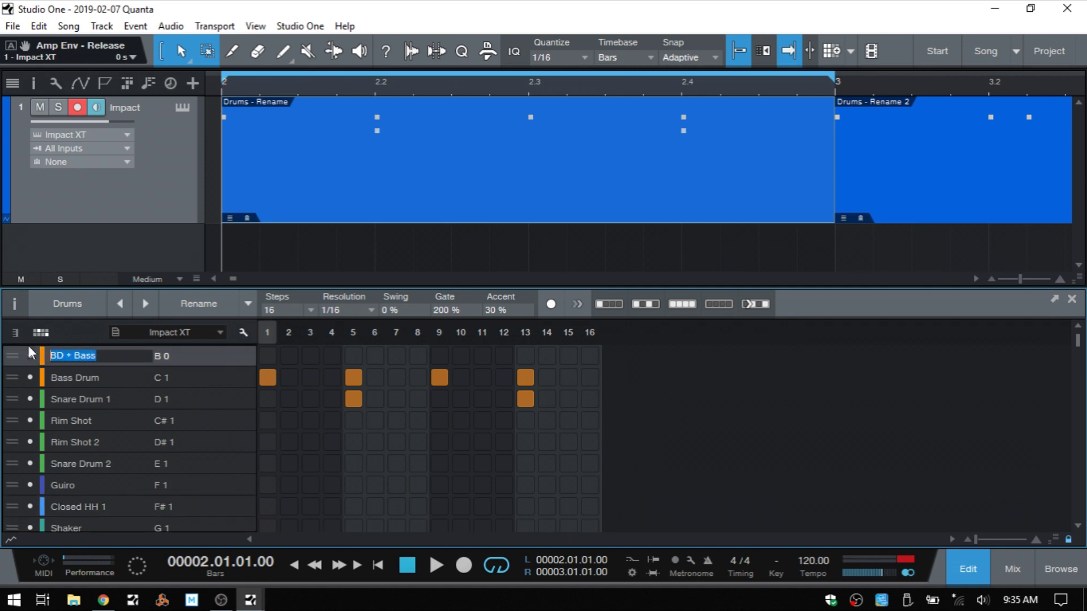
- Name the BD + Bass lane 'Rename', exit lane editing, and open Impact XT to see the pad
{"action": "type", "text": "Rename"}
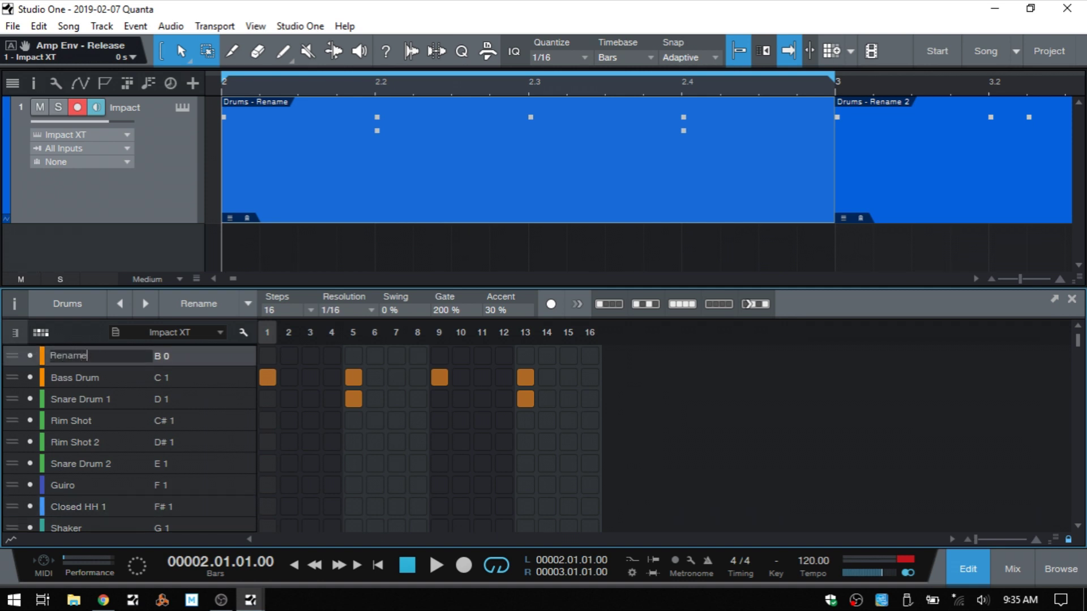
{"action": "key", "text": "Return"}
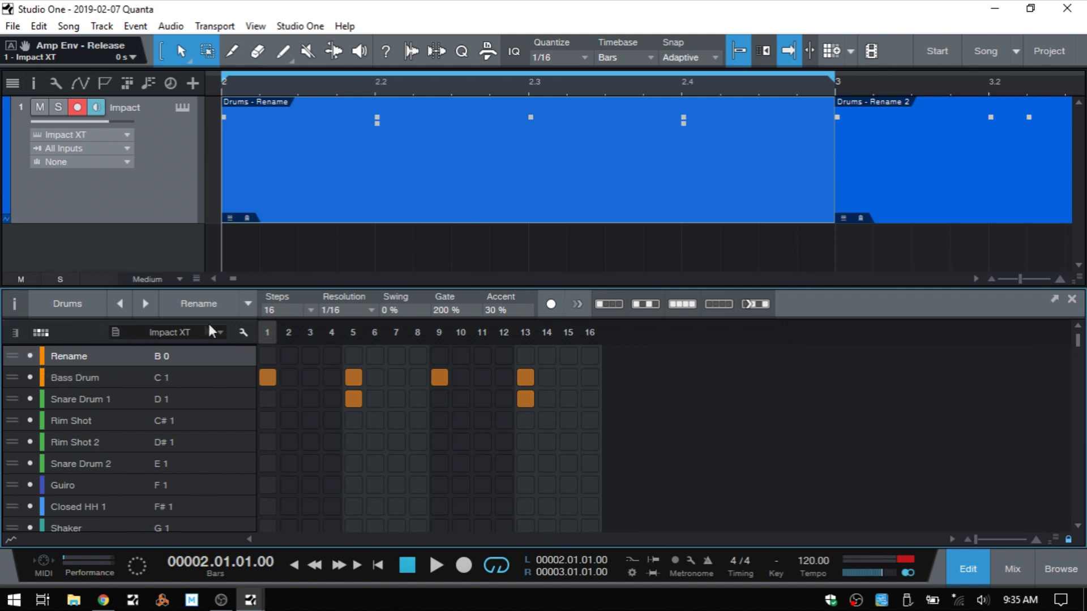
{"action": "left_click", "coordinate": [248, 332]}
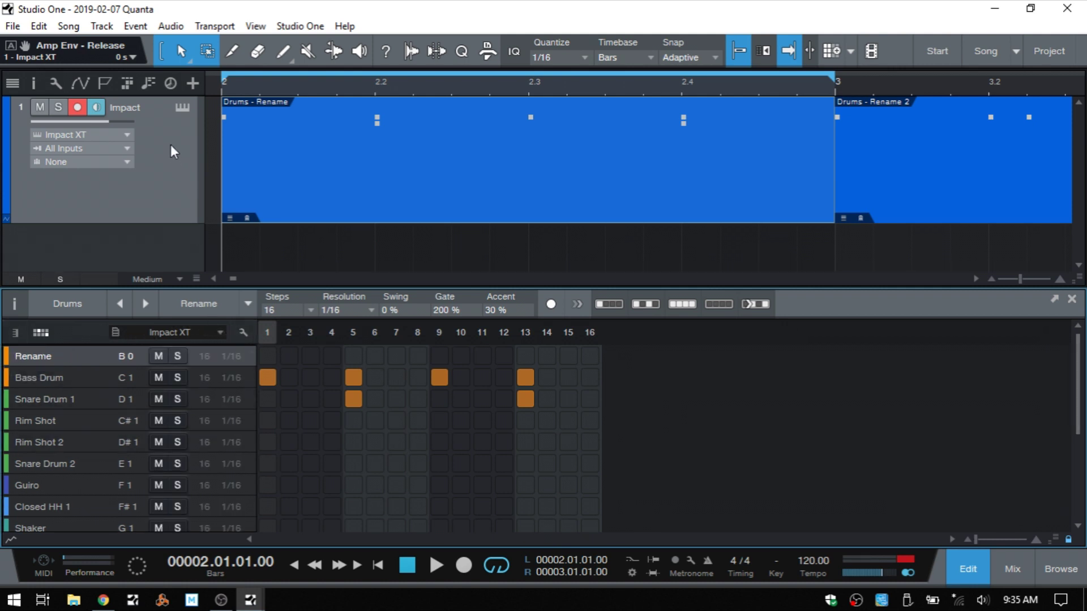
{"action": "left_click", "coordinate": [184, 107]}
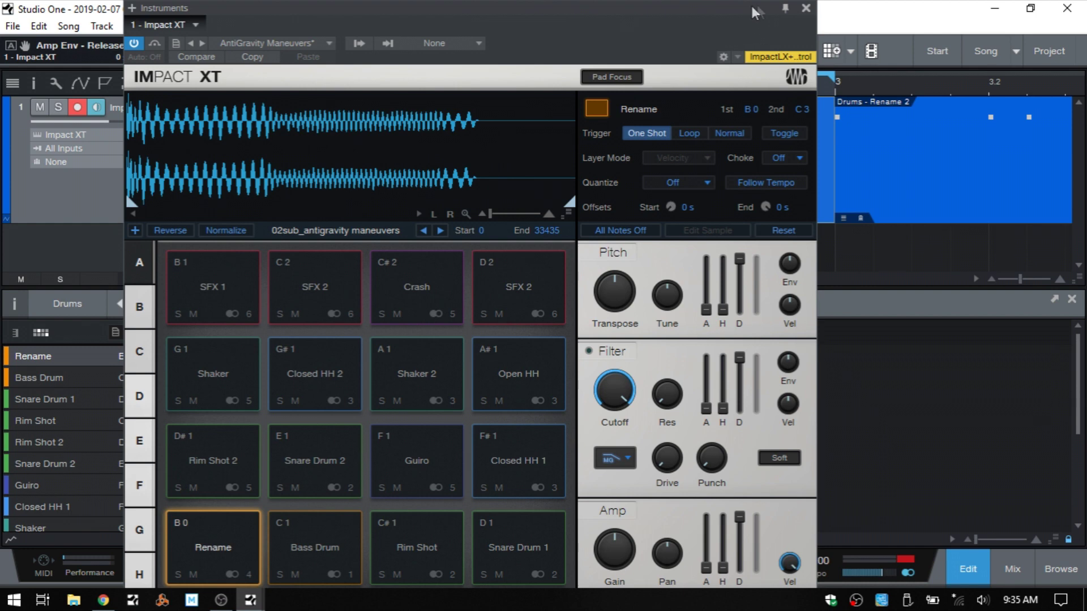
{"action": "left_click", "coordinate": [805, 8]}
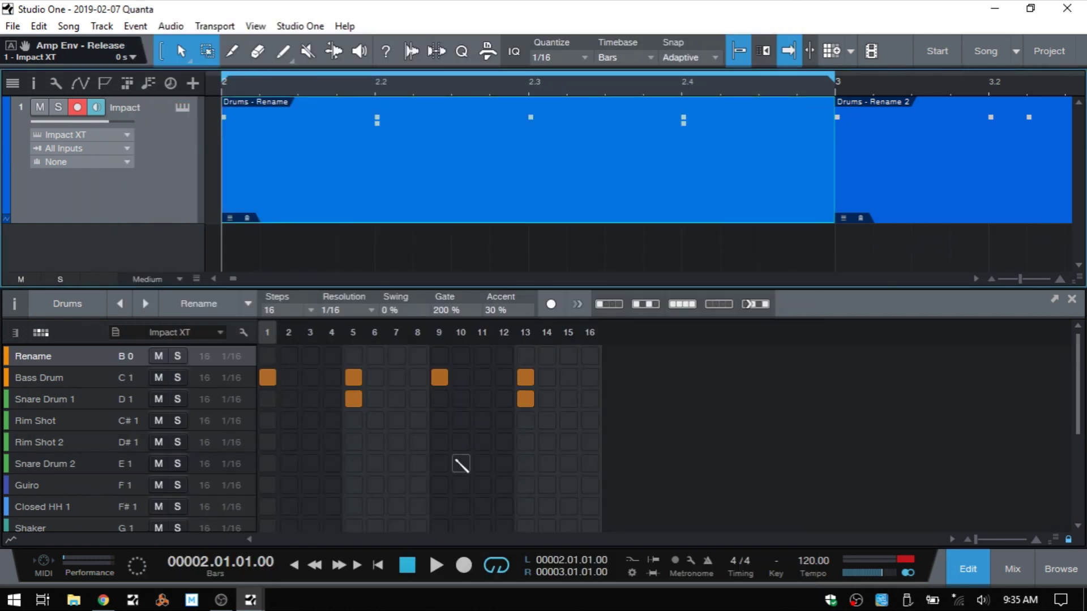
{"action": "left_click", "coordinate": [244, 333]}
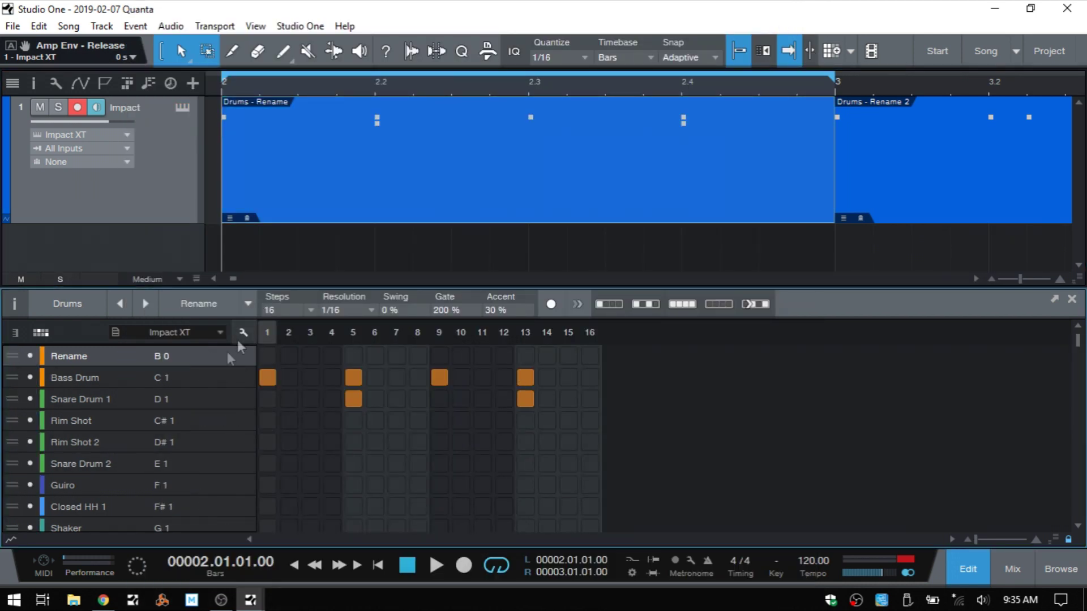
{"action": "left_click", "coordinate": [200, 382]}
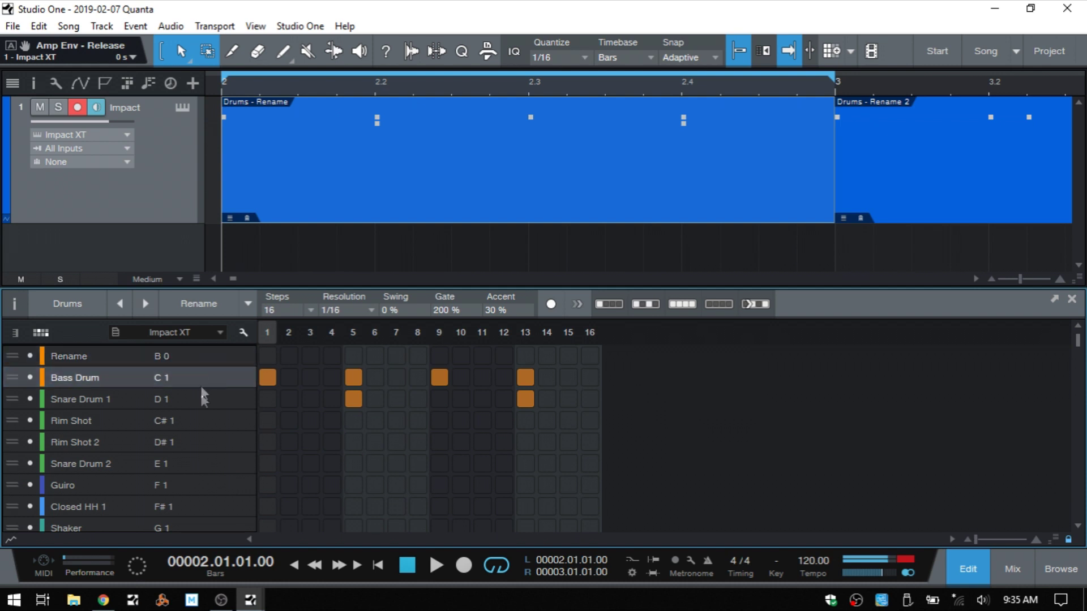
{"action": "left_click", "coordinate": [163, 417]}
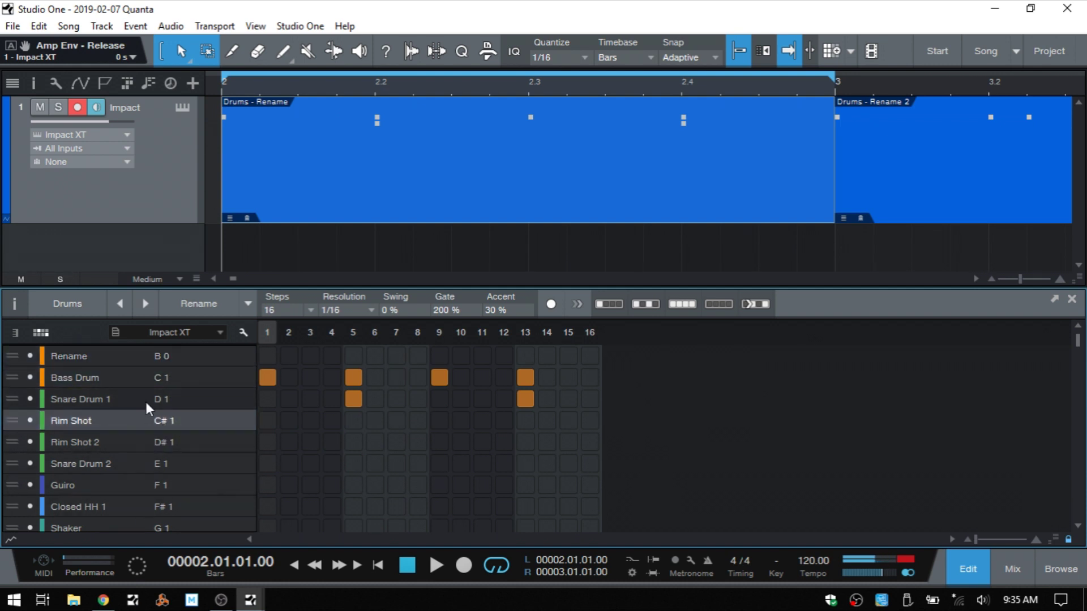
{"action": "left_click", "coordinate": [244, 332]}
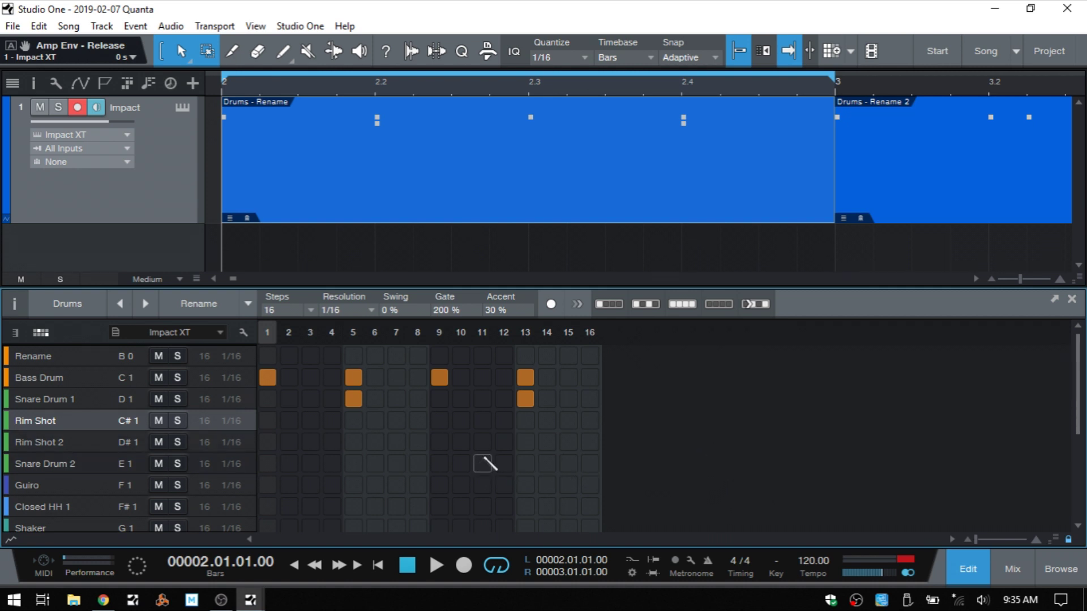
{"action": "left_click", "coordinate": [10, 539]}
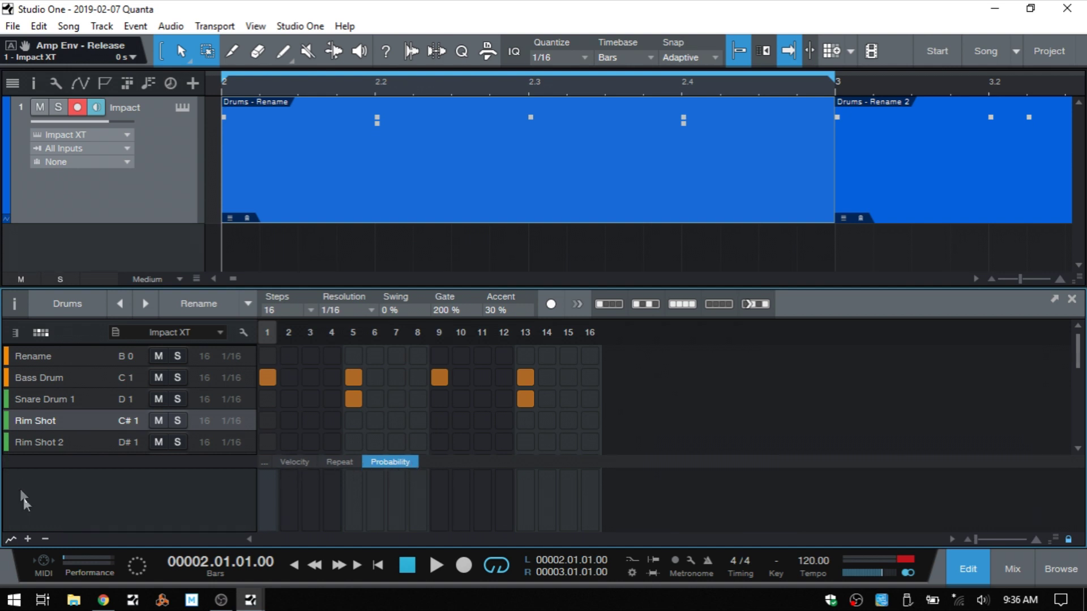
{"action": "left_click", "coordinate": [11, 539]}
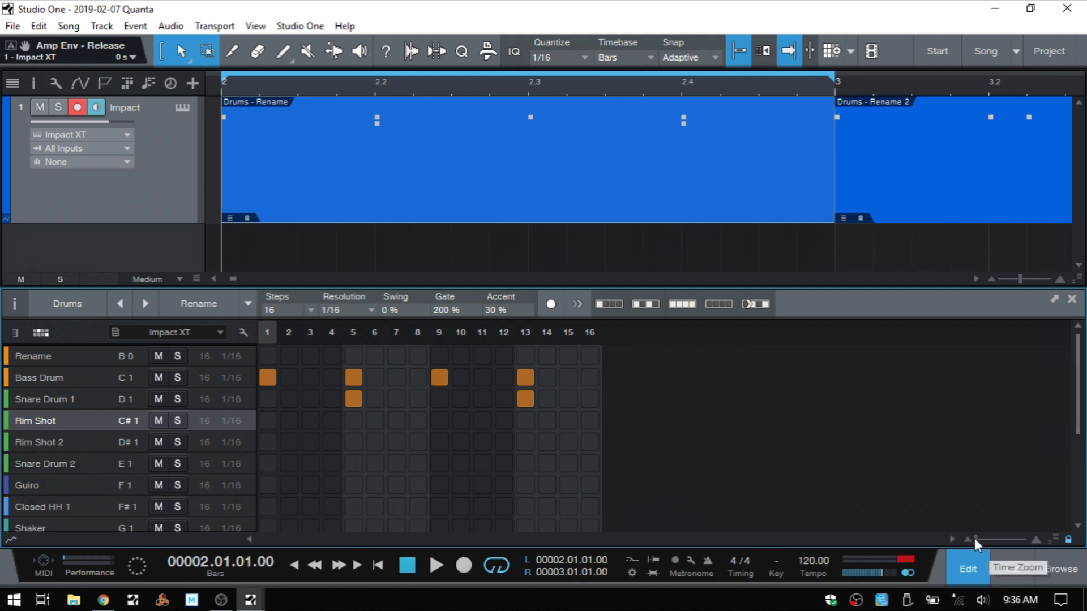
- Widen the step columns with Time Zoom and change lane height with Data Zoom
{"action": "mouse_move", "coordinate": [975, 539]}
{"action": "left_mouse_down"}
{"action": "mouse_move", "coordinate": [1002, 538]}
{"action": "mouse_move", "coordinate": [977, 542]}
{"action": "left_mouse_up"}
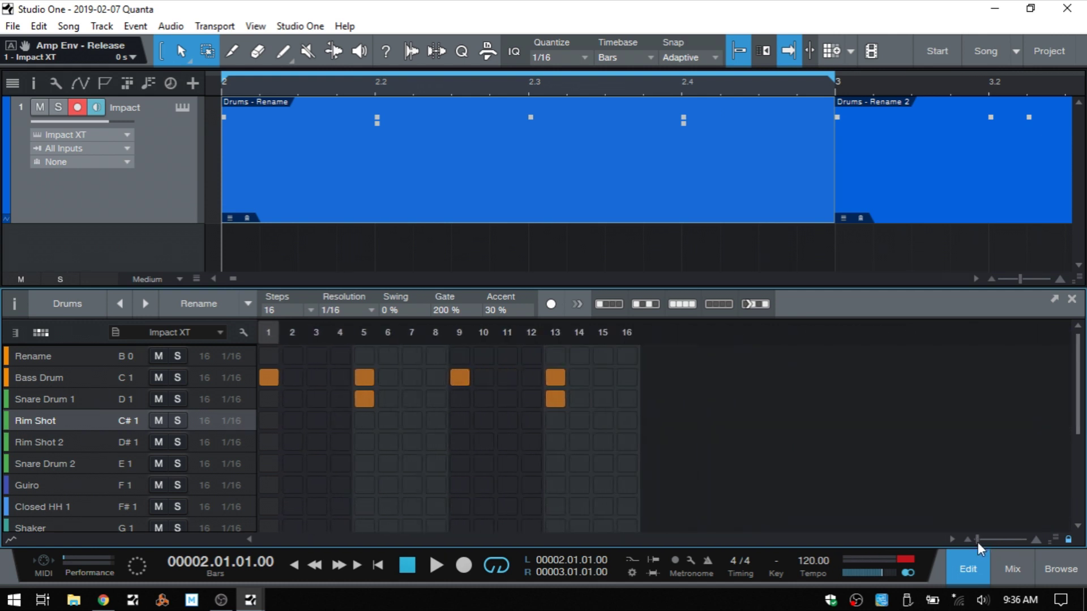
{"action": "left_click", "coordinate": [1054, 536]}
{"action": "left_click_drag", "start_coordinate": [1051, 501], "coordinate": [1064, 547]}
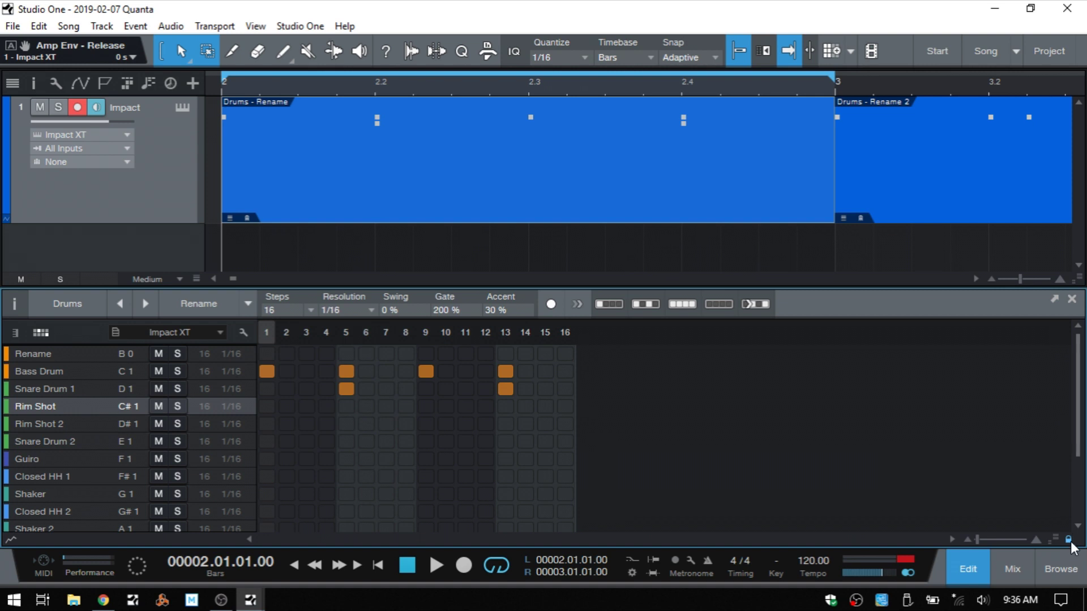